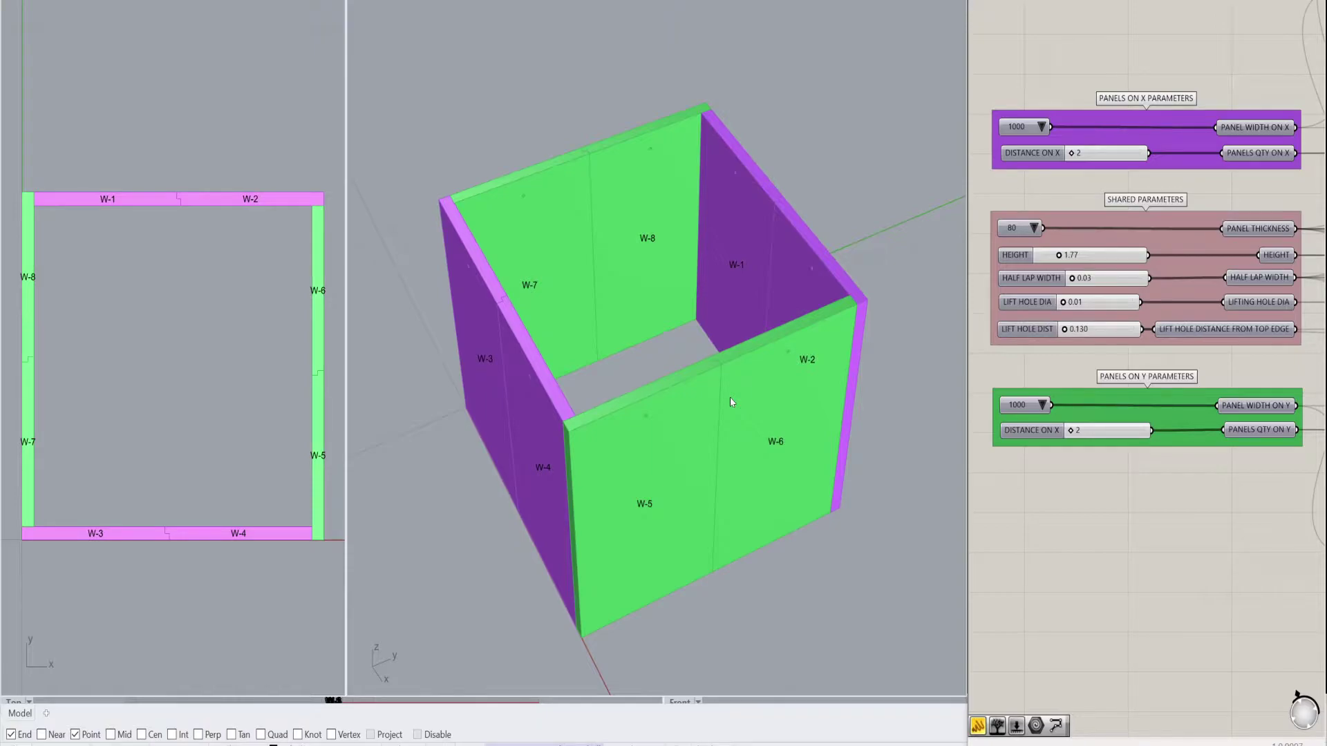
Examine the panel layout and half-lap joints of the wall enclosure in the perspective and plan views
scroll(539, 343, down, 2)
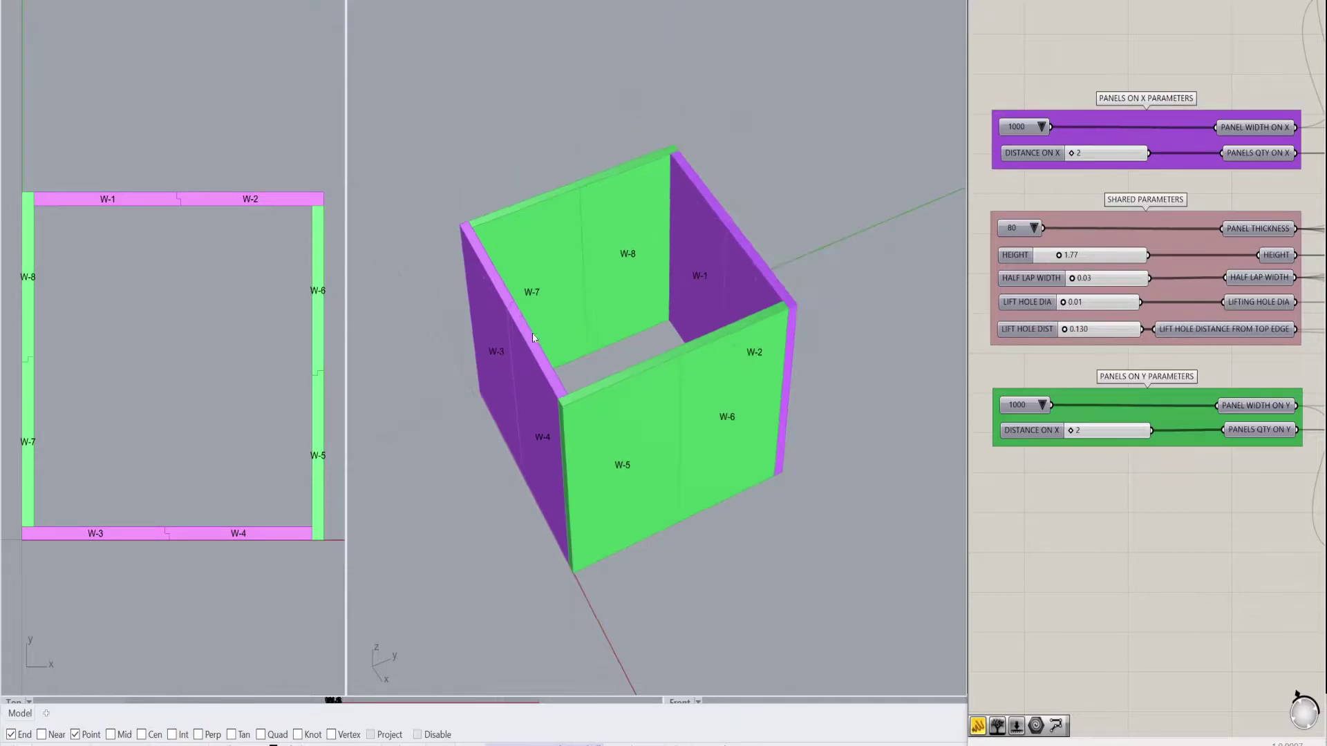
right_drag(695, 256, 665, 300)
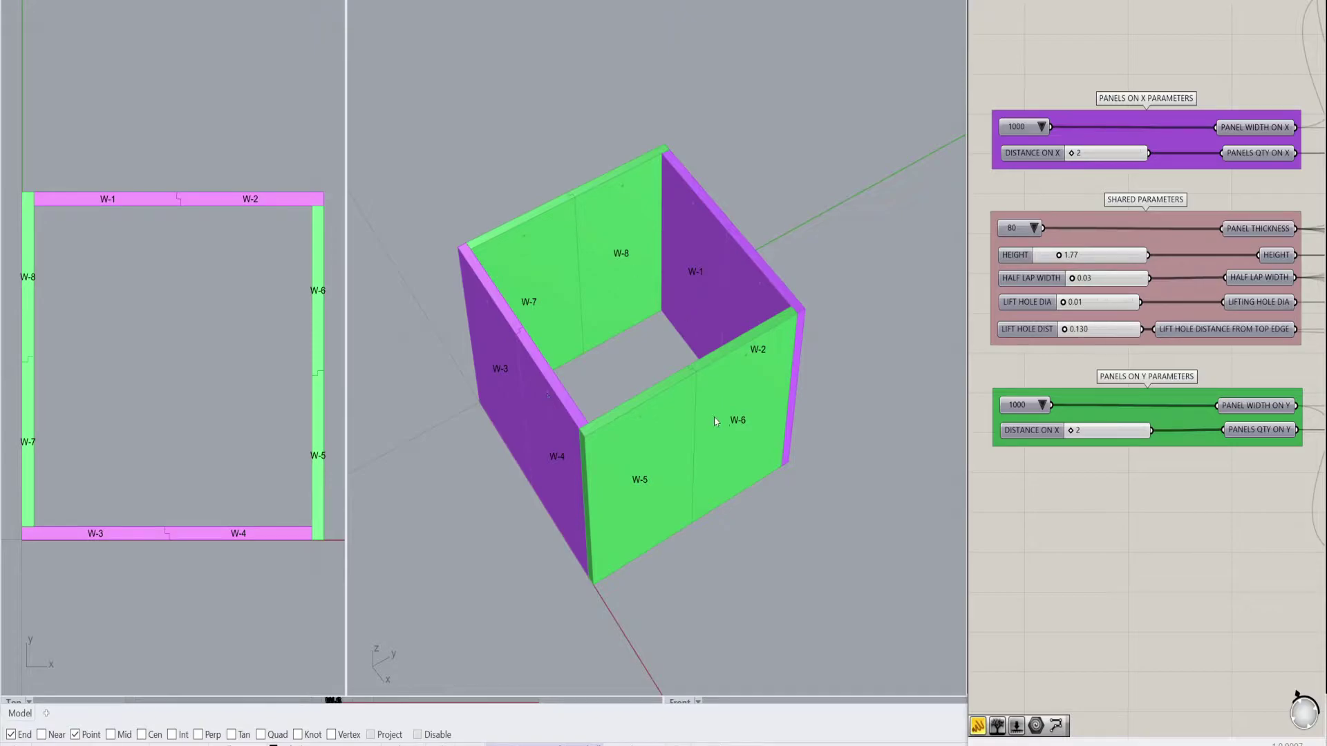
scroll(658, 310, up, 5)
scroll(659, 310, up, 3)
scroll(711, 290, down, 5)
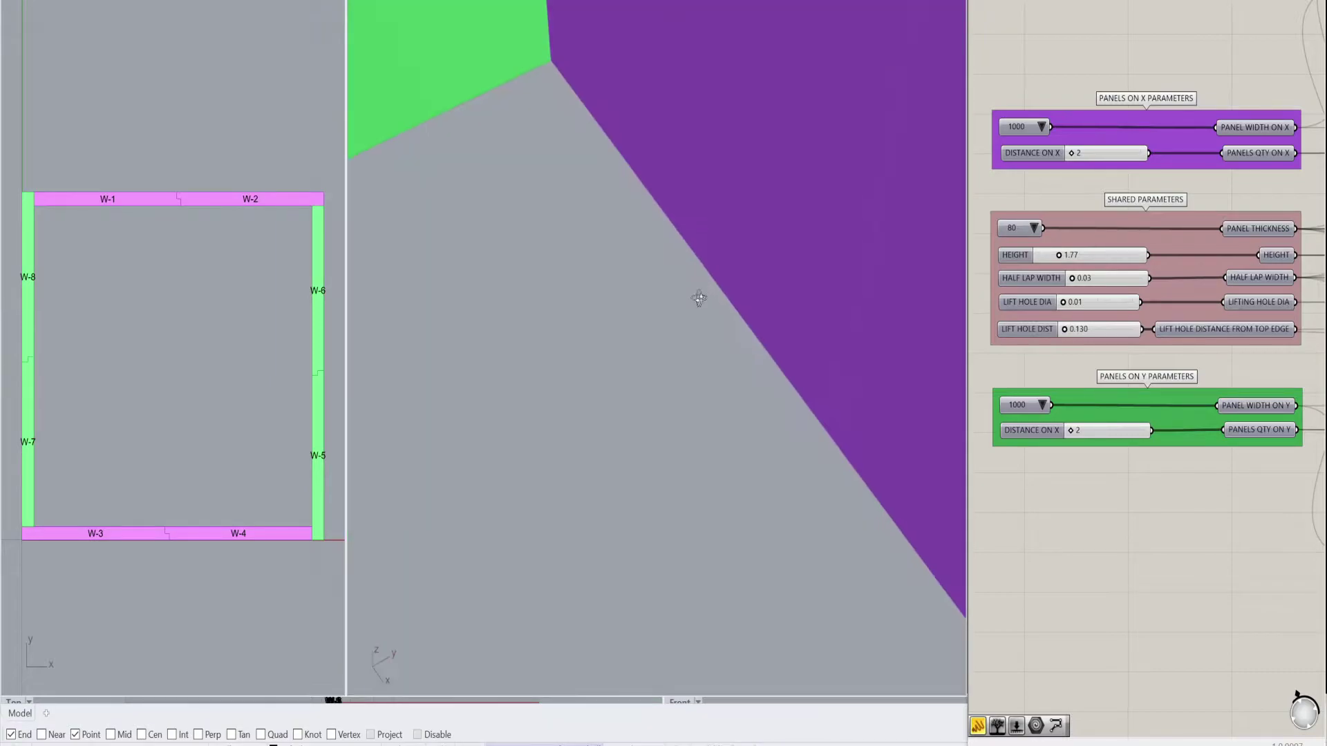
scroll(706, 311, up, 2)
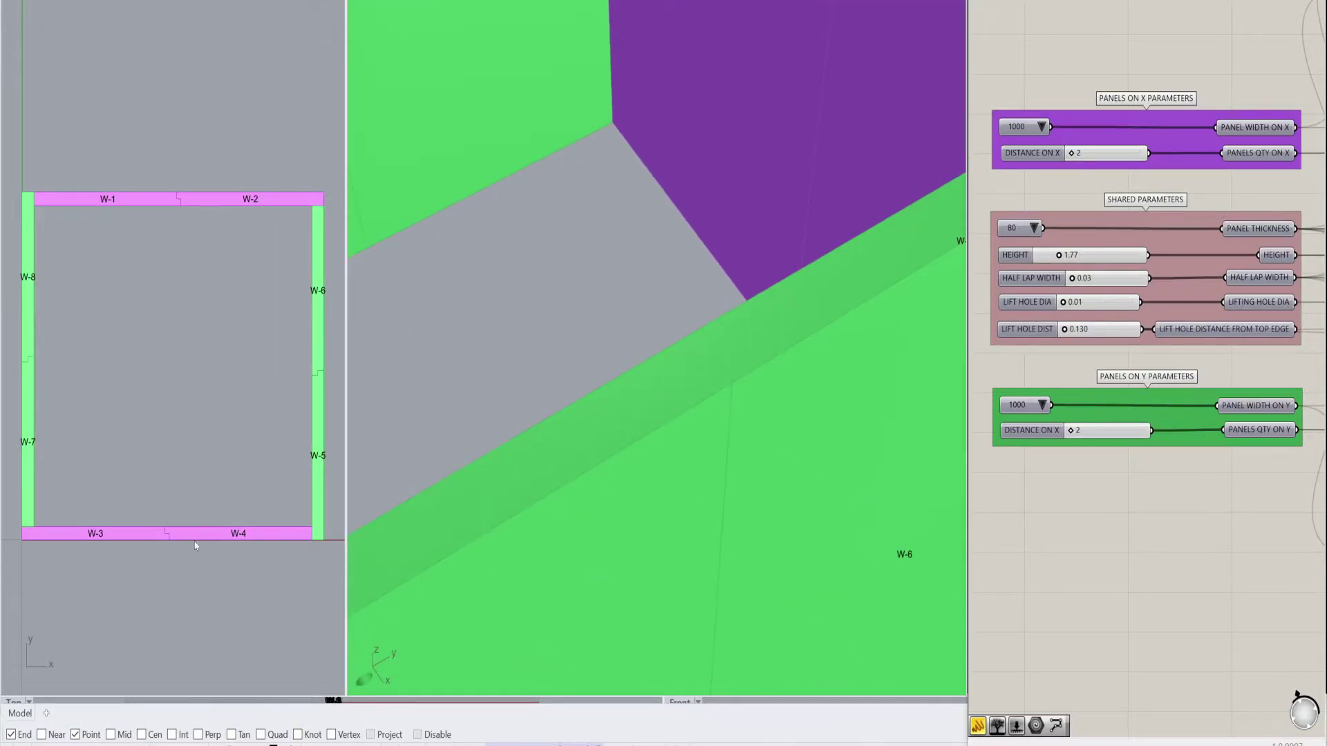
scroll(191, 539, up, 5)
scroll(204, 503, down, 8)
scroll(122, 479, up, 6)
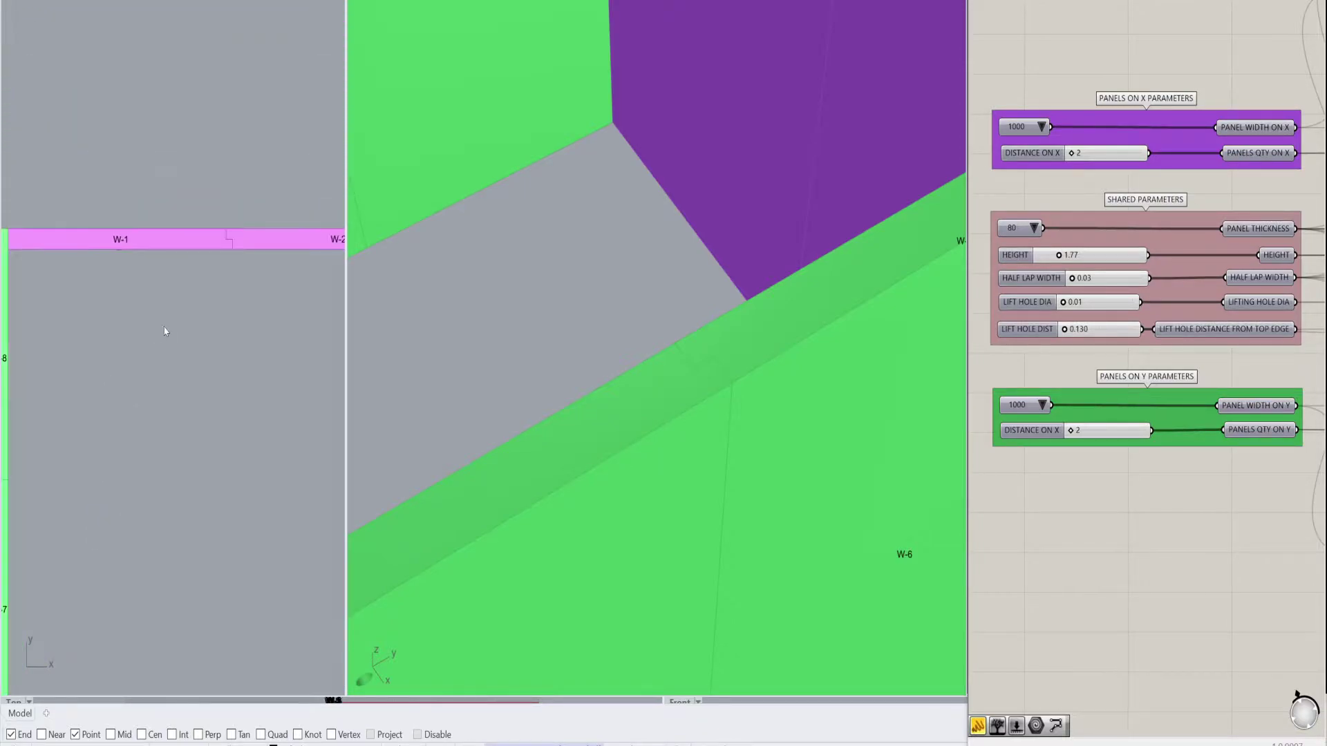
scroll(173, 299, down, 4)
scroll(193, 346, up, 3)
scroll(219, 305, down, 2)
scroll(219, 305, down, 3)
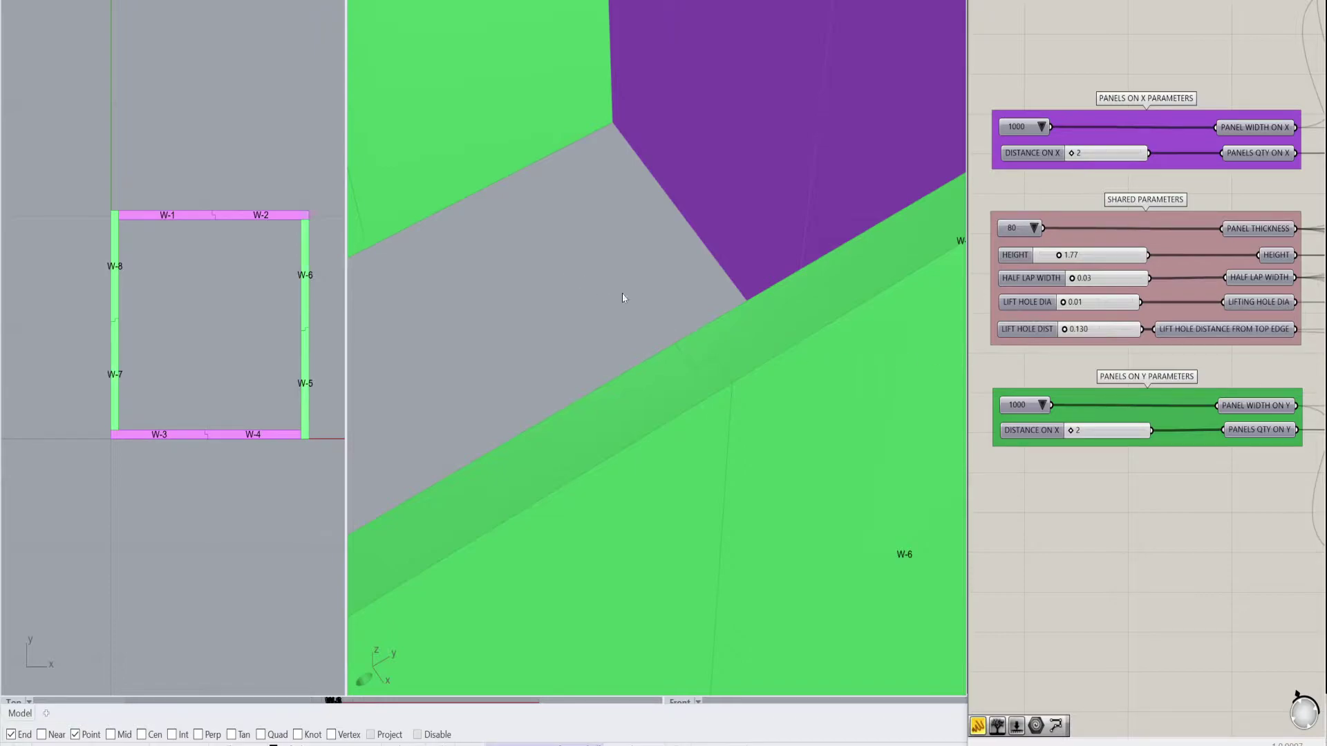
Examine the purple and green walls of the enclosure and their panel labels in 3D
scroll(601, 288, down, 6)
scroll(705, 314, up, 8)
scroll(652, 230, down, 6)
right_drag(652, 231, 750, 355)
scroll(754, 359, up, 2)
scroll(687, 302, up, 2)
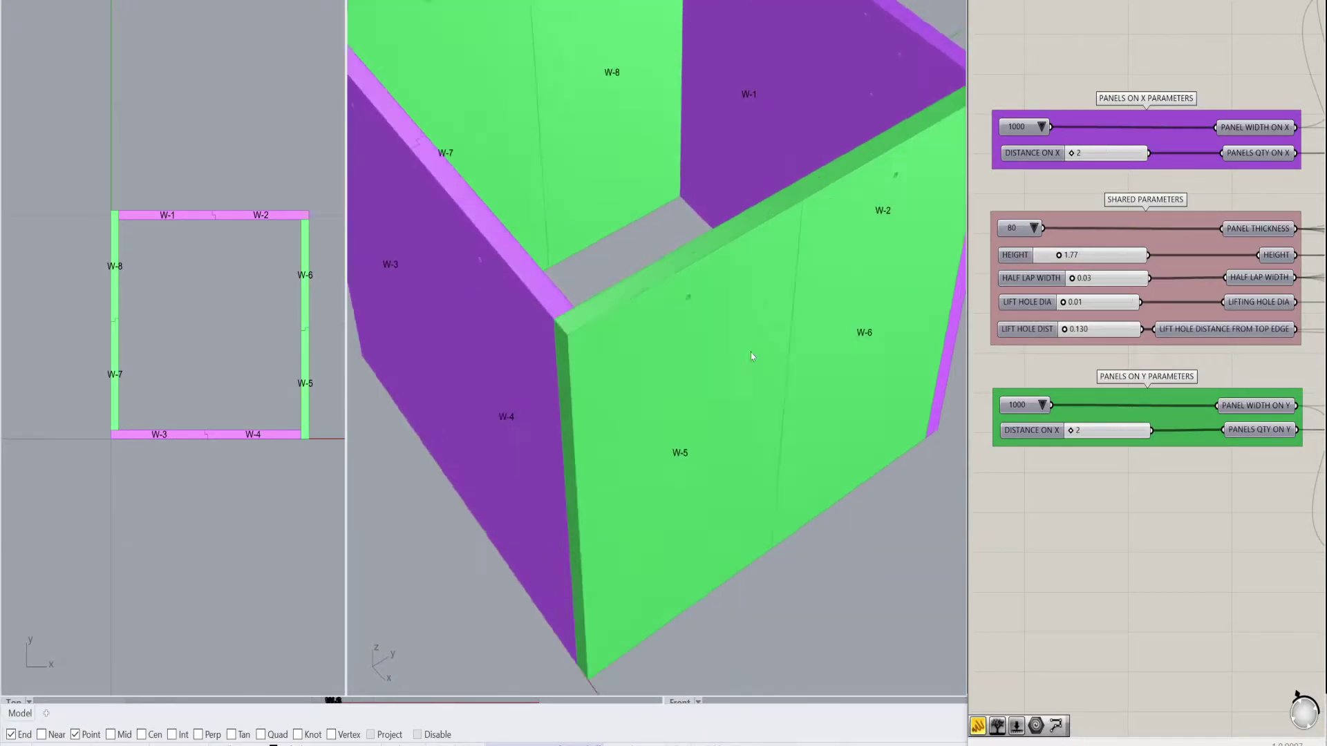
scroll(684, 304, down, 4)
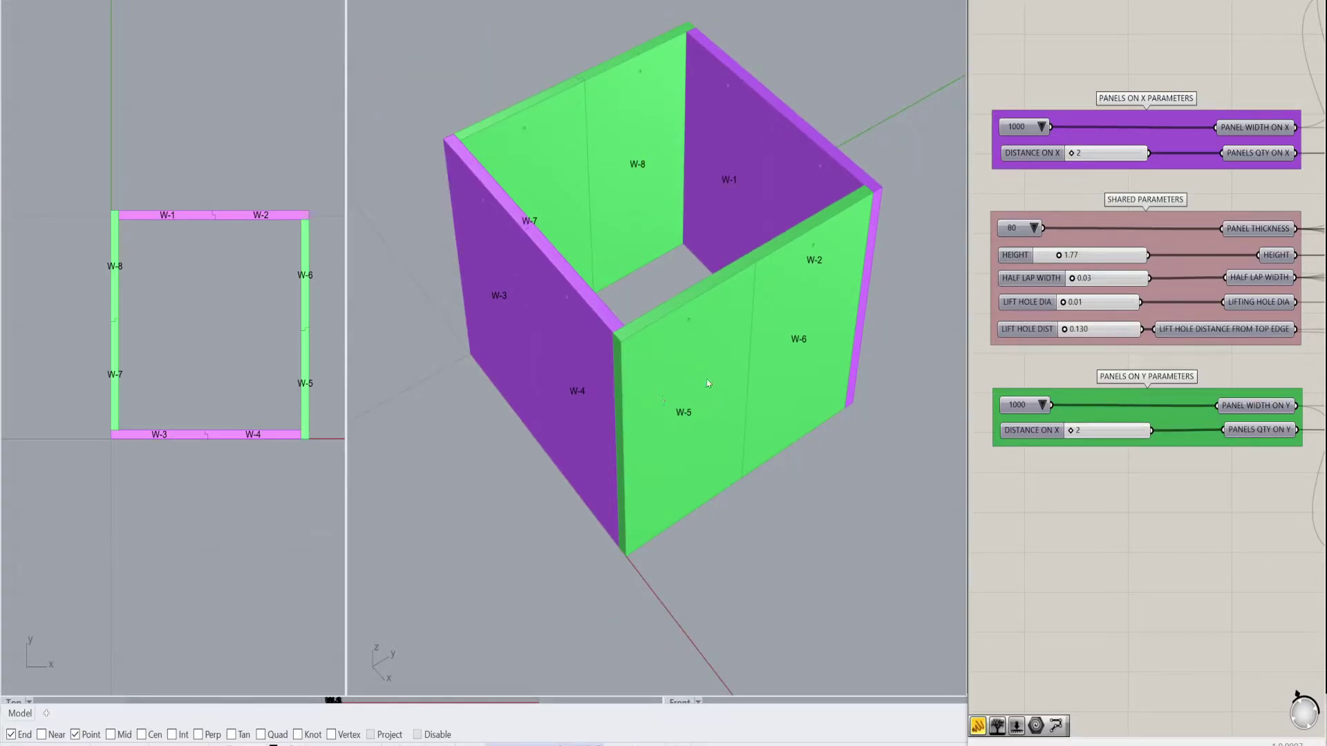
scroll(688, 304, up, 2)
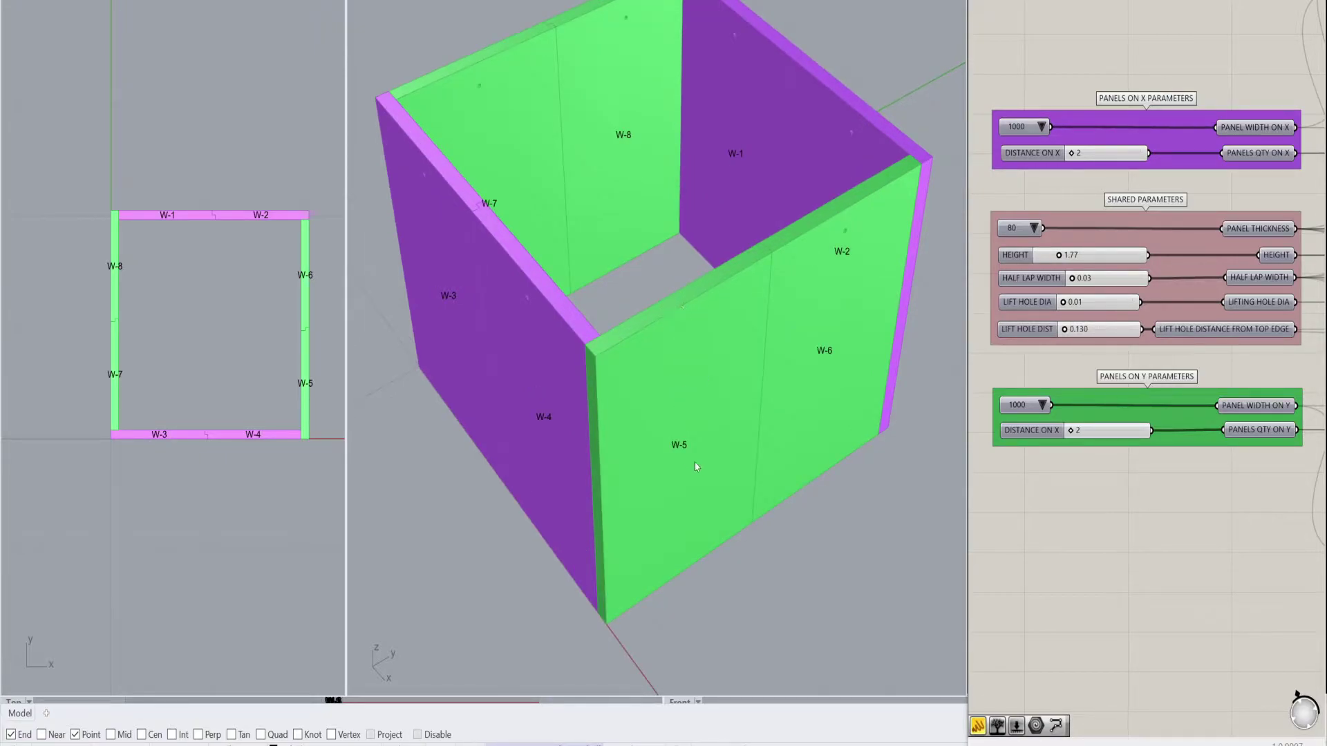
scroll(674, 449, down, 1)
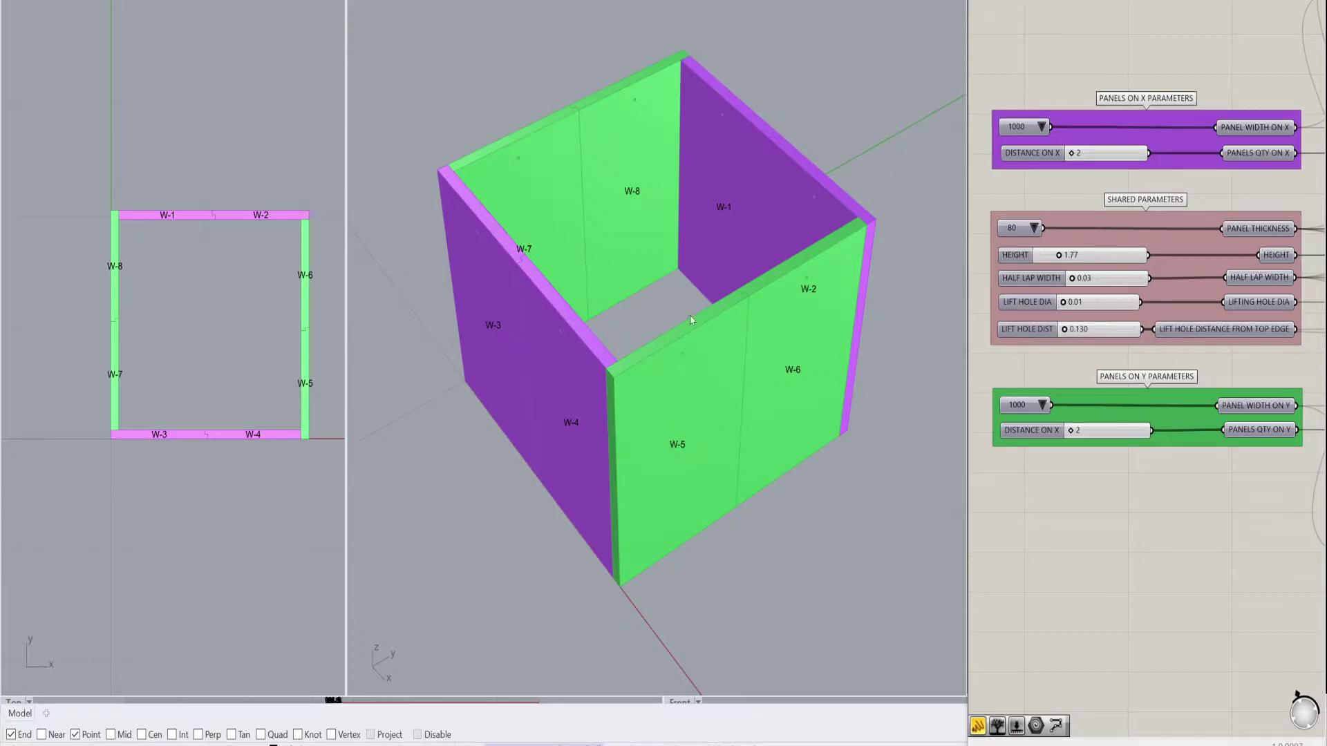
right_drag(642, 365, 654, 385)
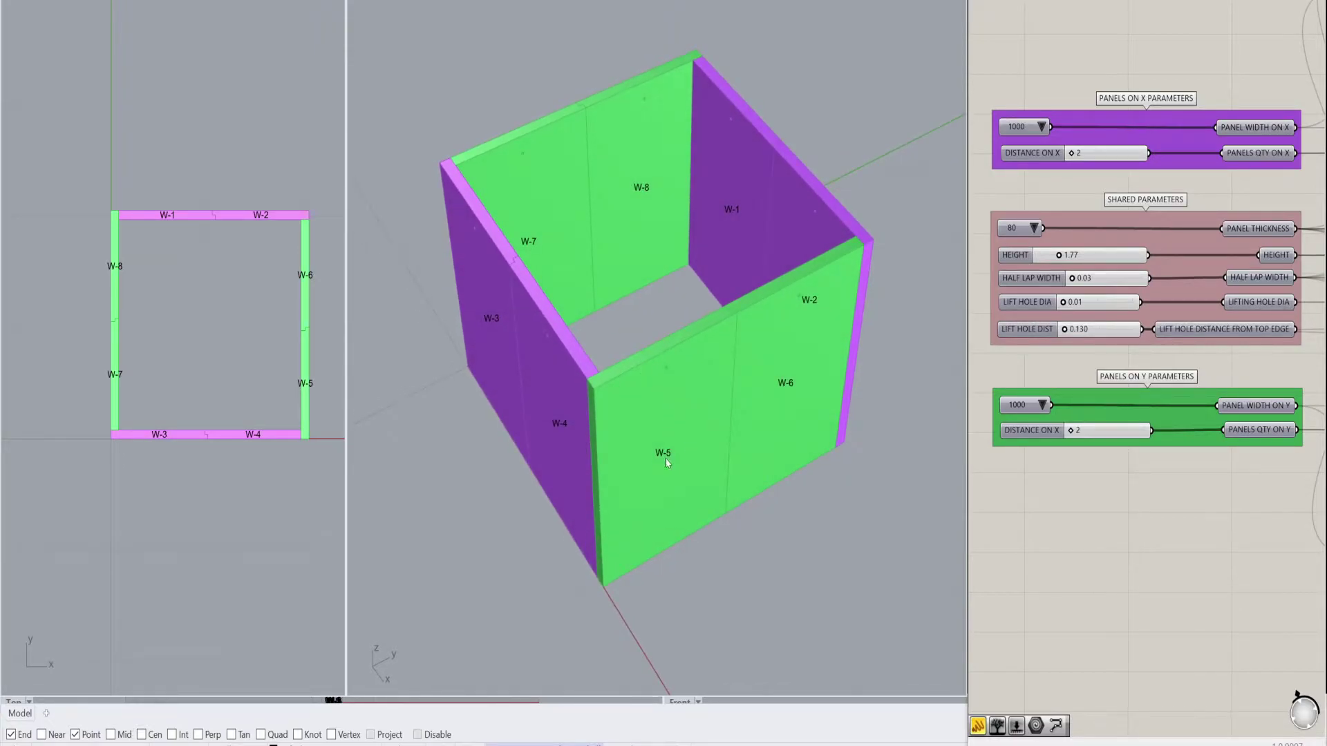
right_drag(697, 381, 693, 393)
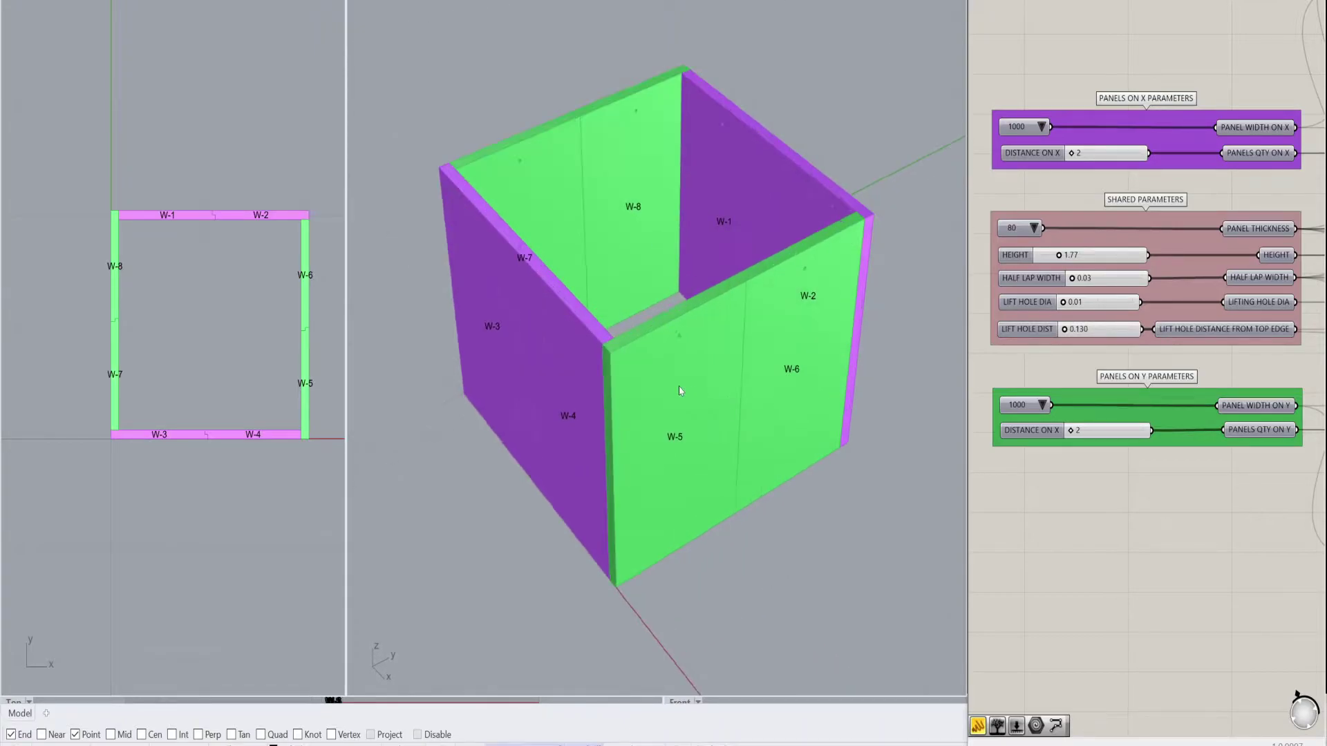
right_drag(654, 235, 640, 255)
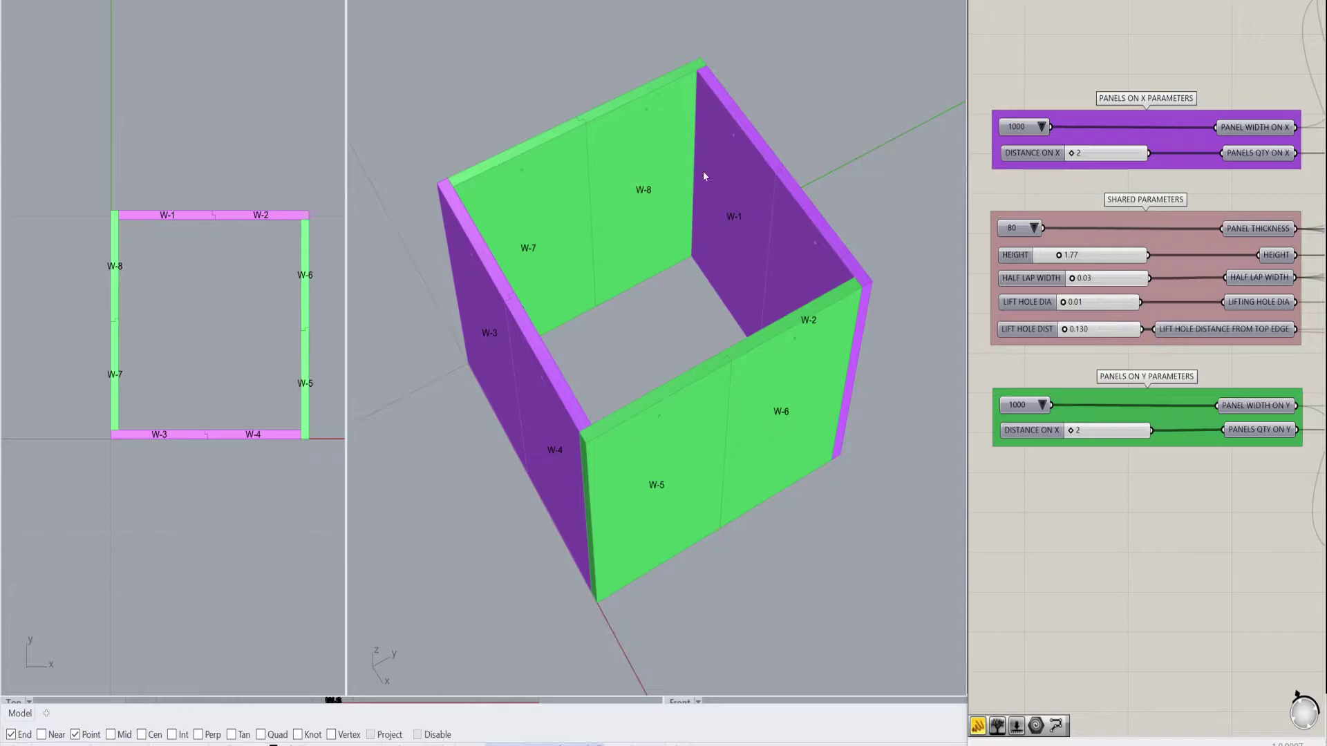
scroll(701, 256, down, 2)
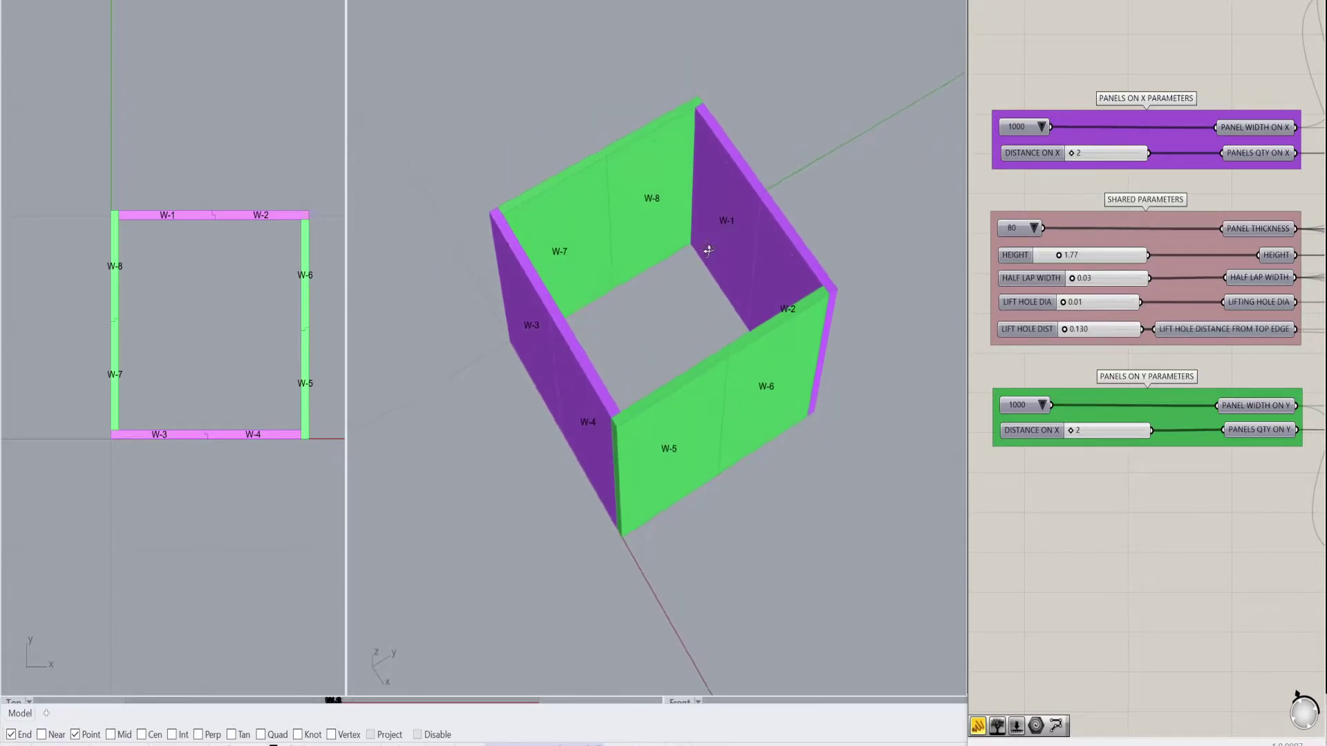
scroll(734, 230, up, 2)
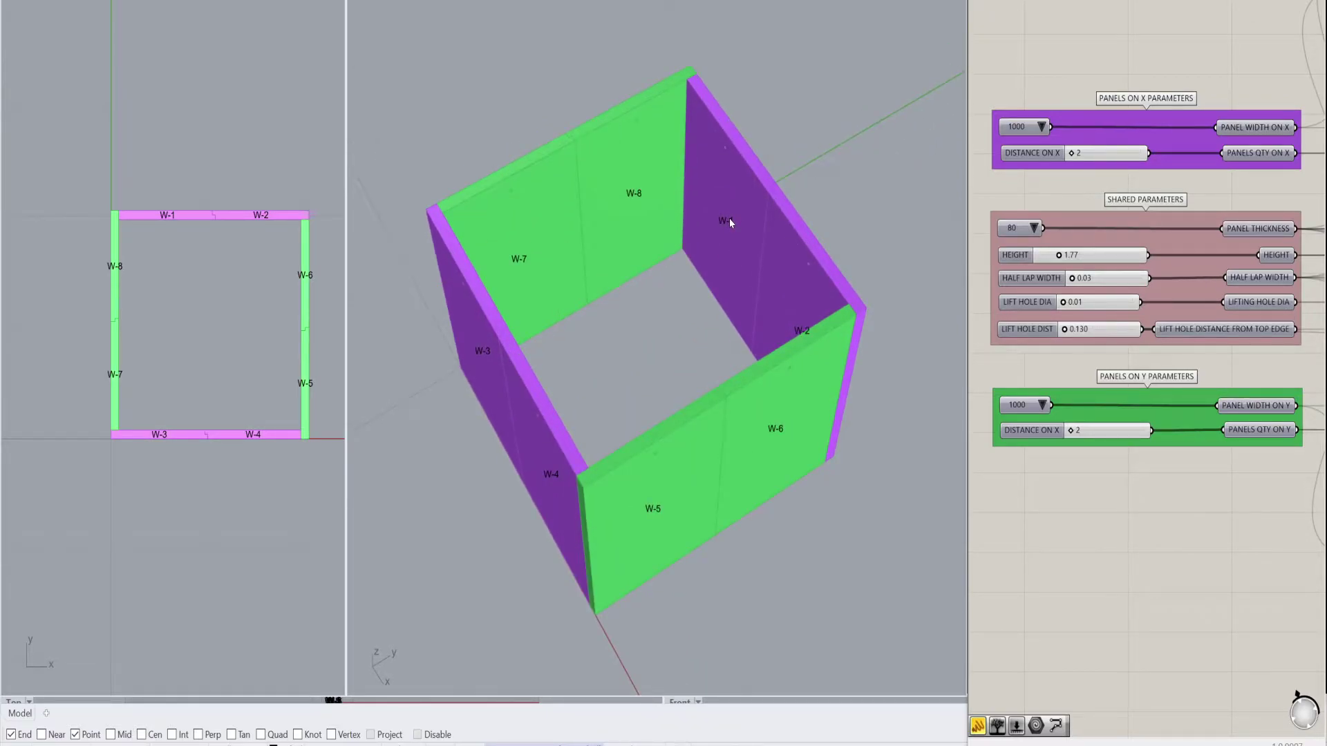
scroll(715, 249, down, 2)
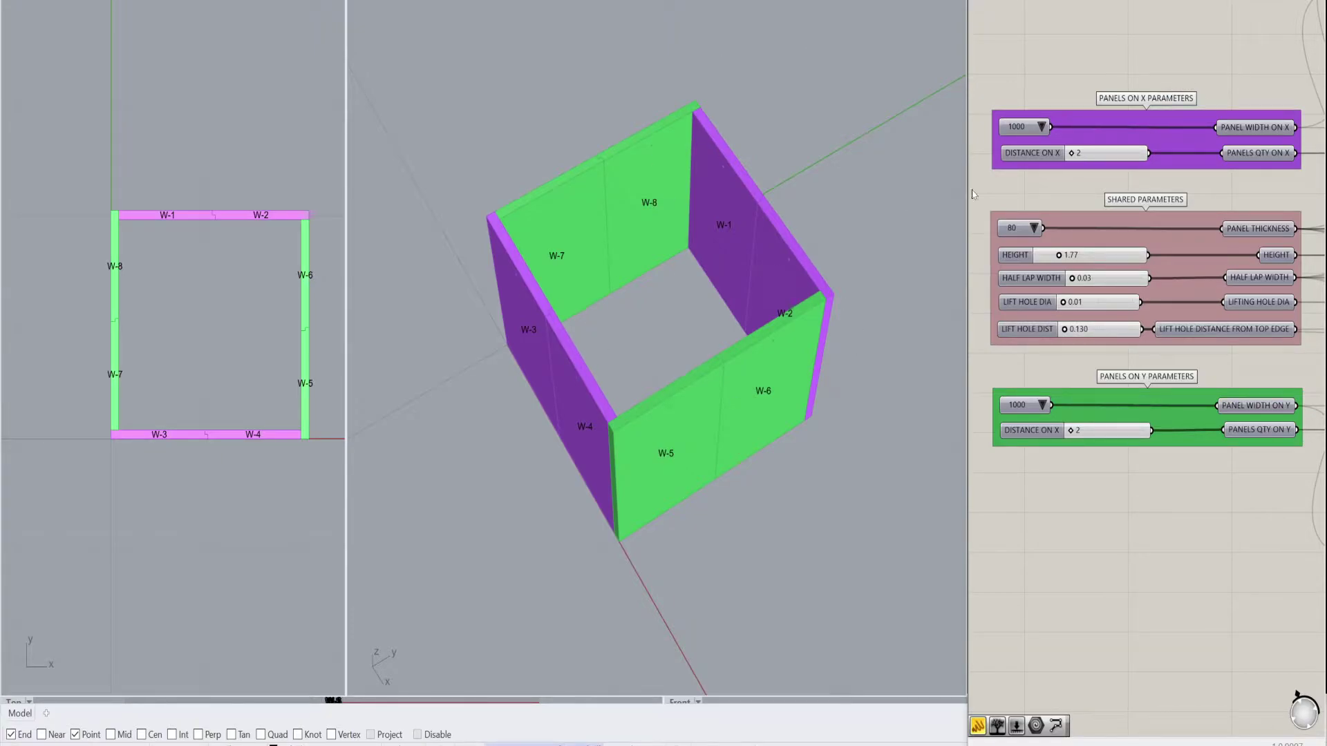
scroll(683, 432, down, 2)
scroll(626, 424, up, 1)
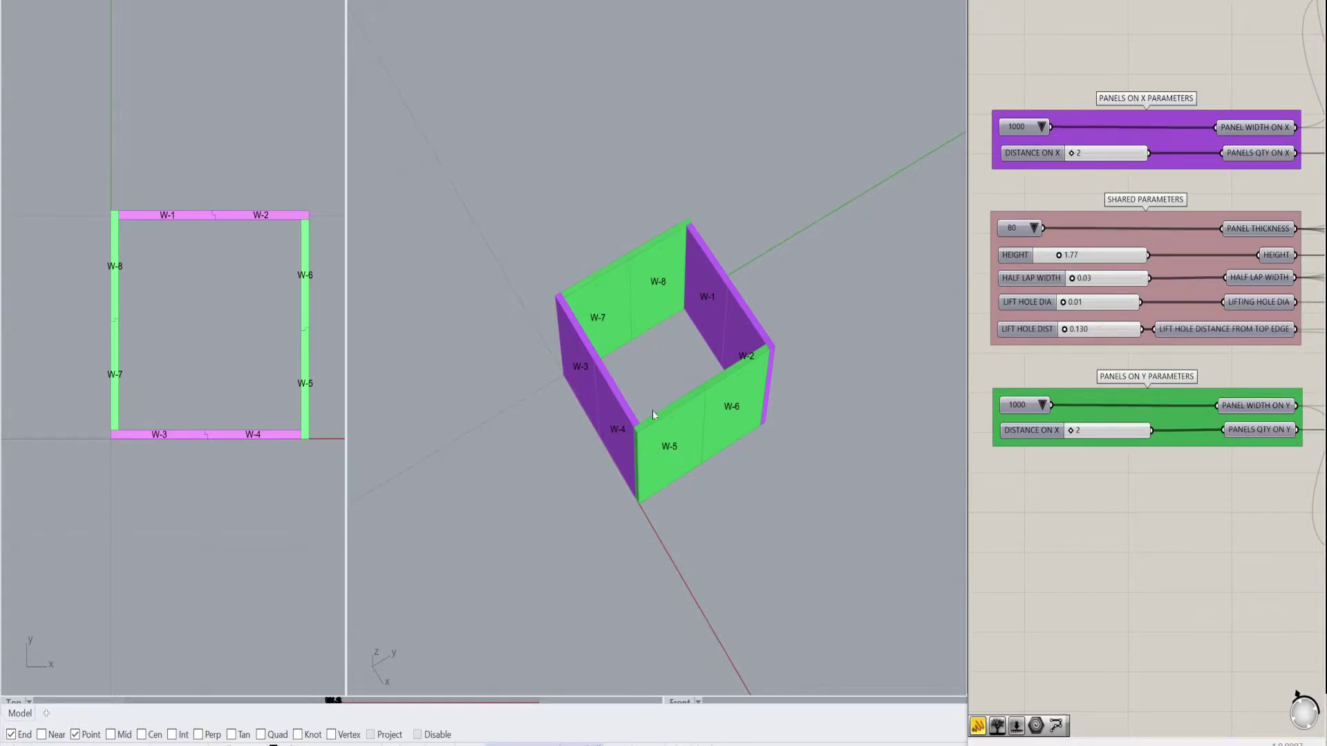
Examine the enclosure from the side of panels W-3 and W-4, including its corners and panel joints
right_drag(610, 457, 747, 438)
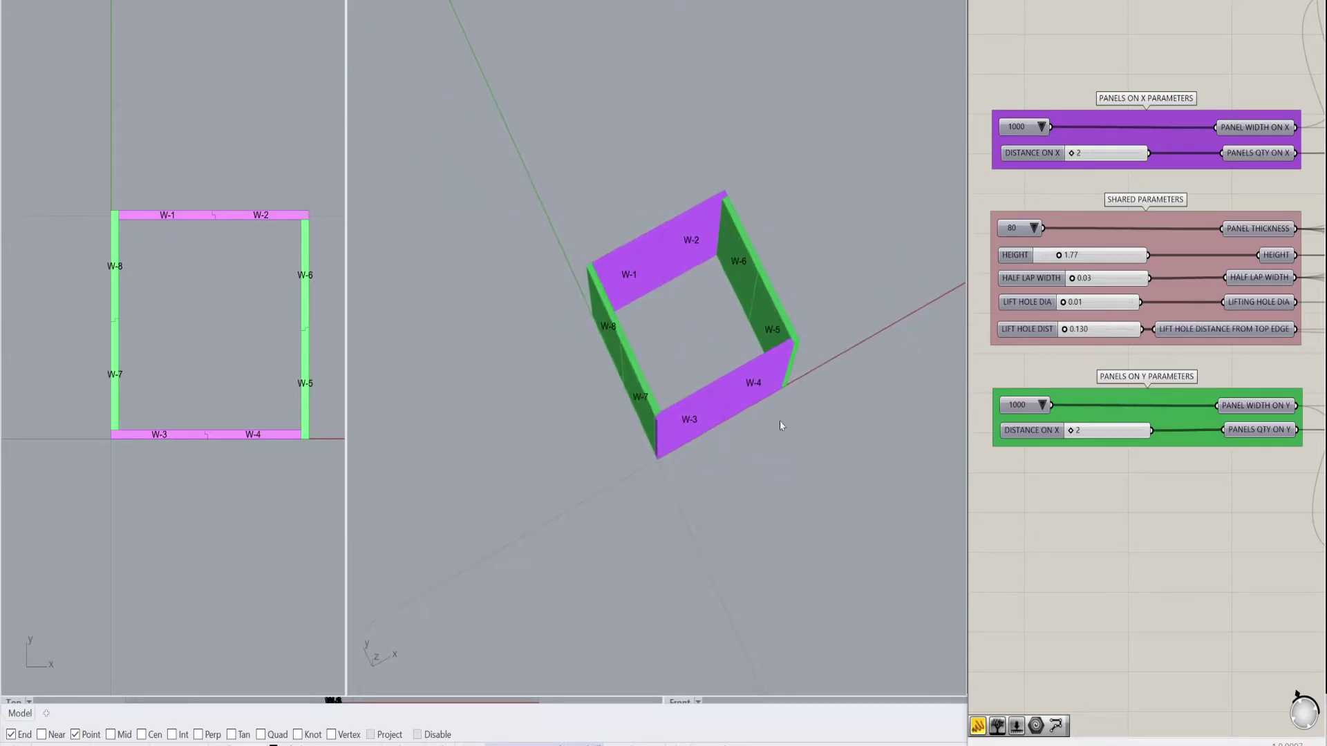
right_drag(737, 351, 660, 322)
scroll(738, 308, up, 3)
scroll(739, 308, up, 2)
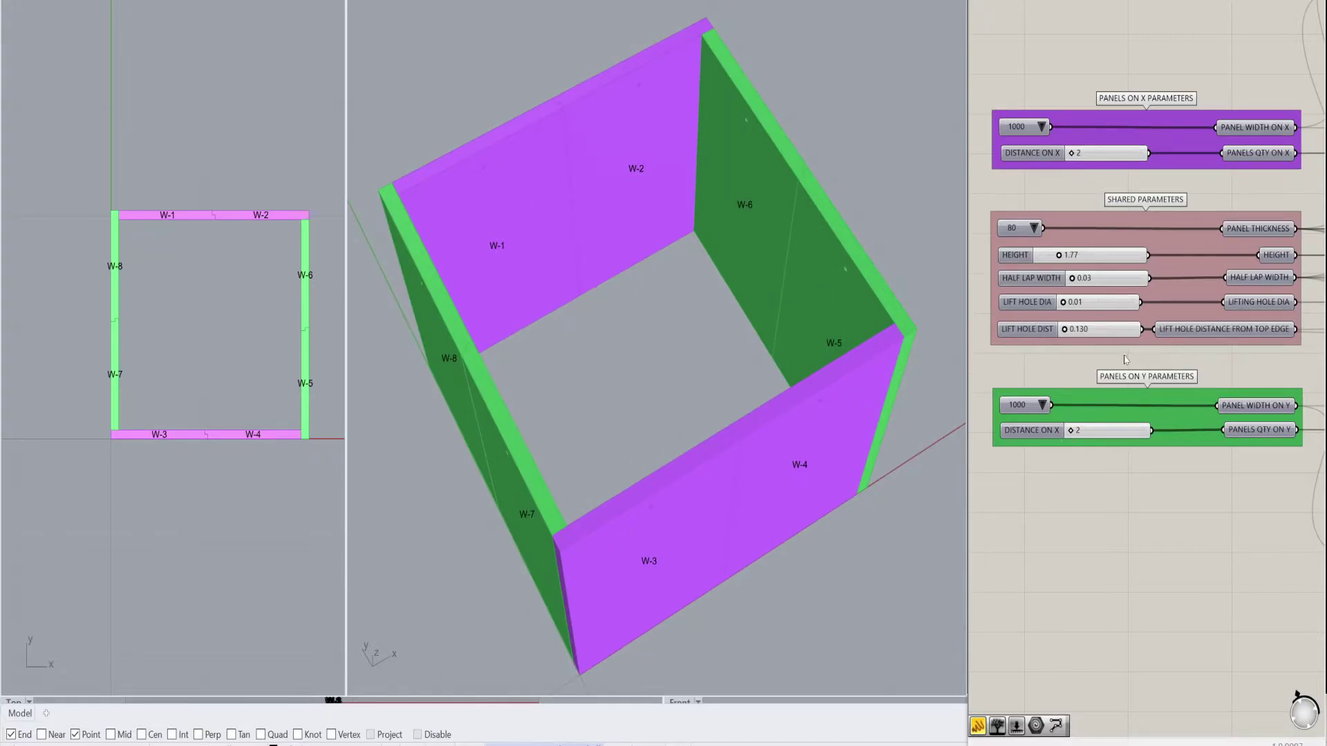
scroll(462, 376, down, 1)
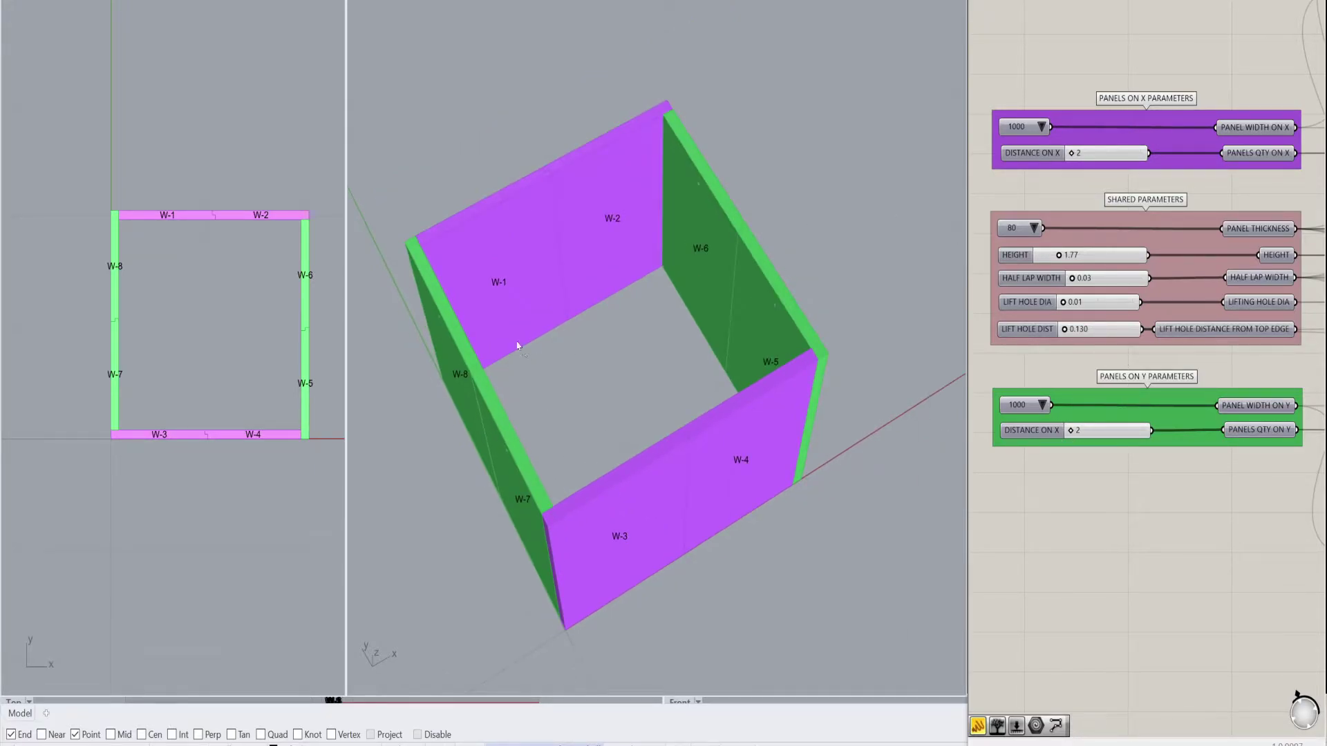
scroll(547, 526, up, 3)
scroll(548, 526, down, 3)
scroll(421, 275, down, 1)
scroll(417, 262, up, 3)
scroll(416, 263, down, 1)
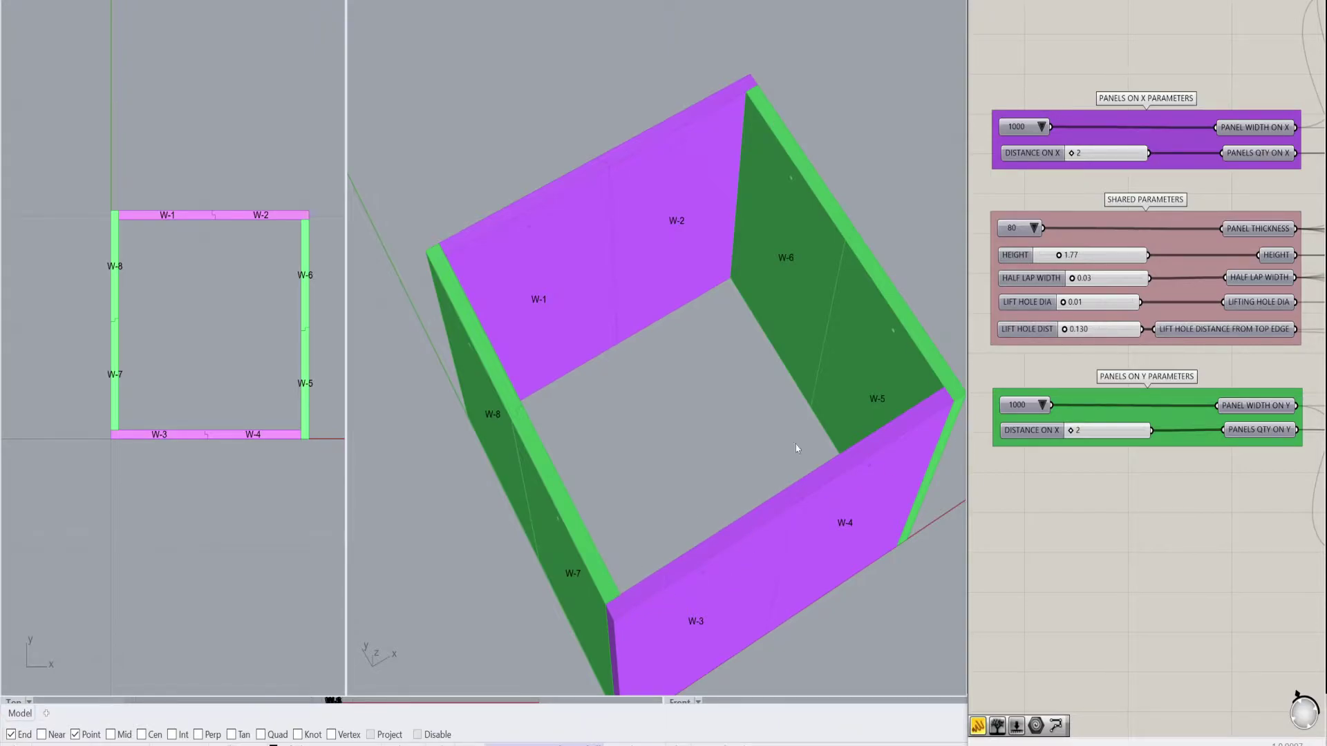
scroll(535, 414, down, 1)
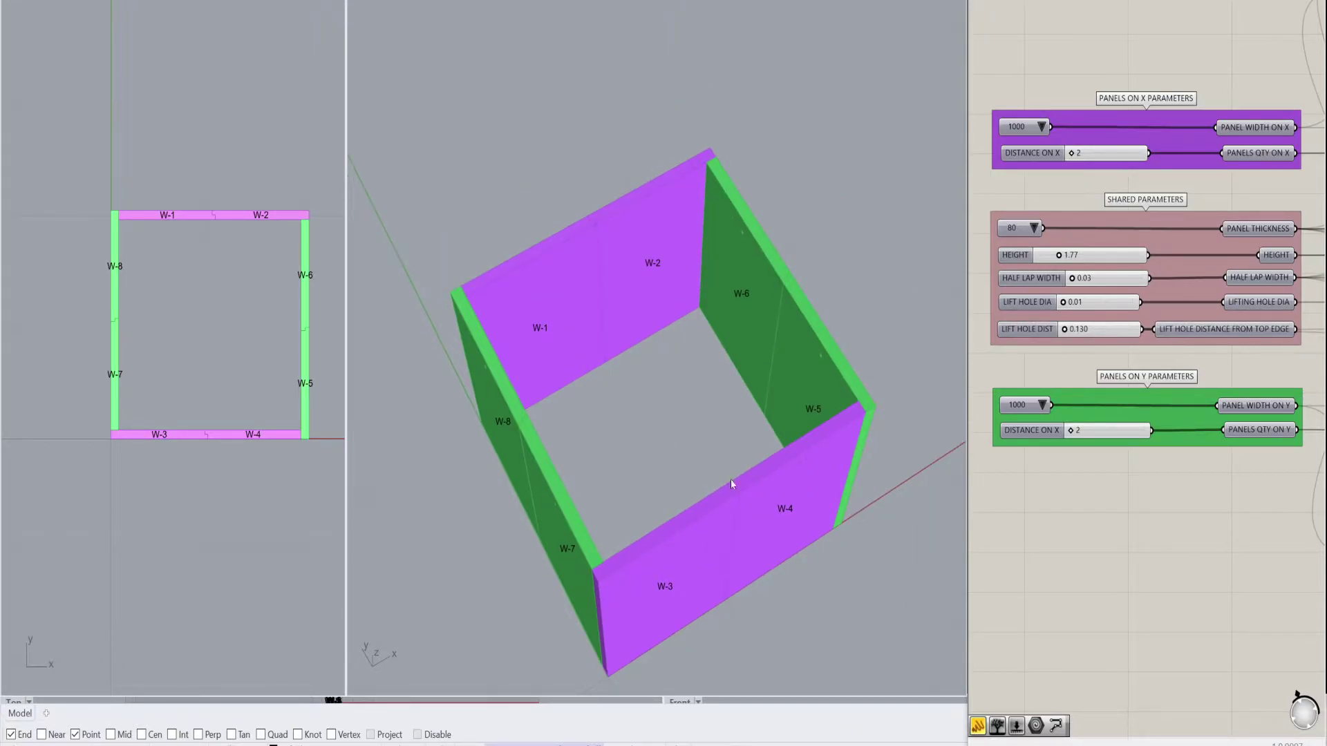
Set the panel width on X to 2500
click(1027, 130)
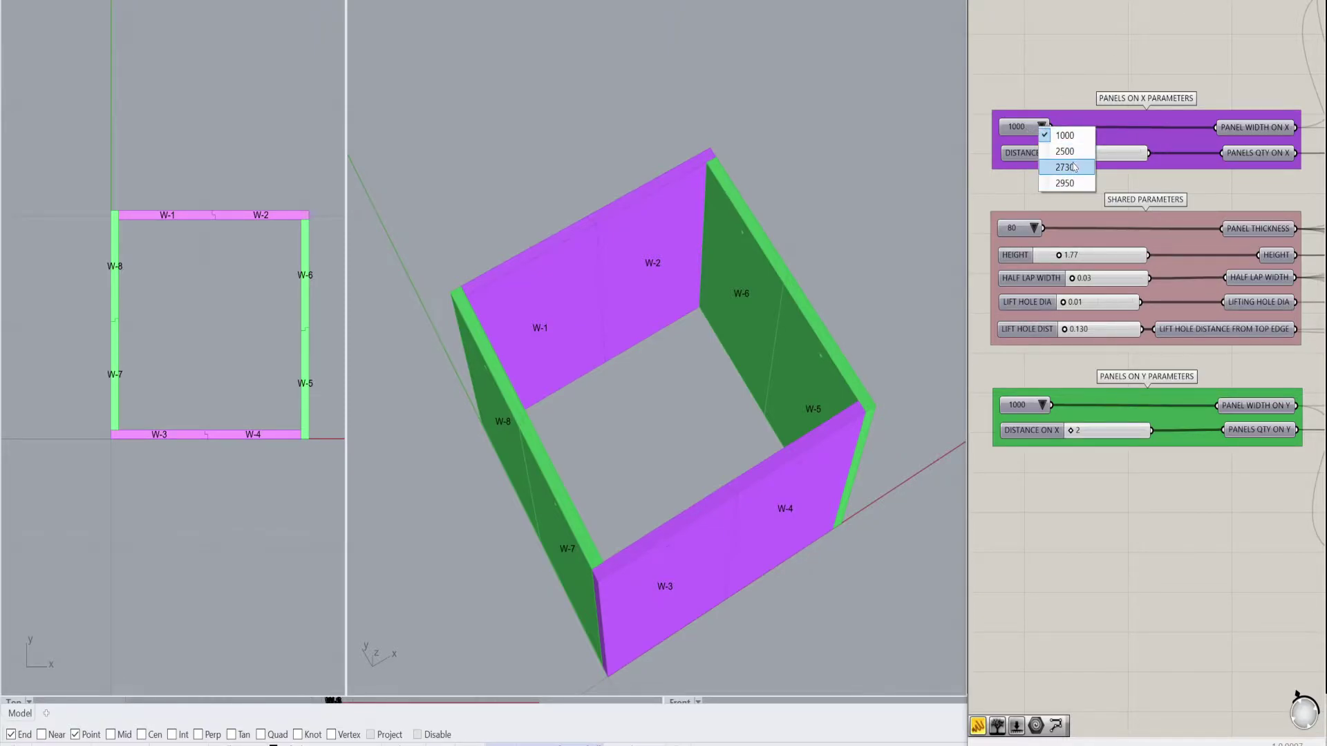
click(1252, 131)
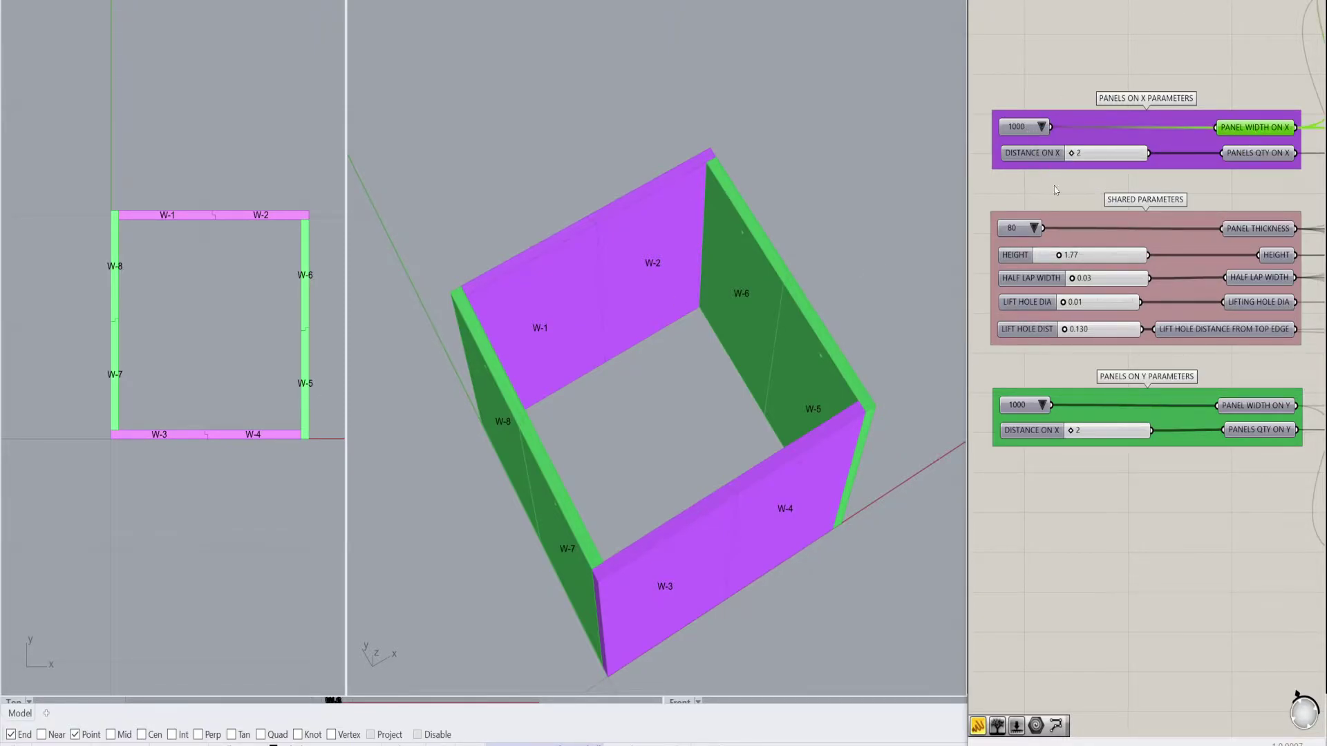
click(1042, 127)
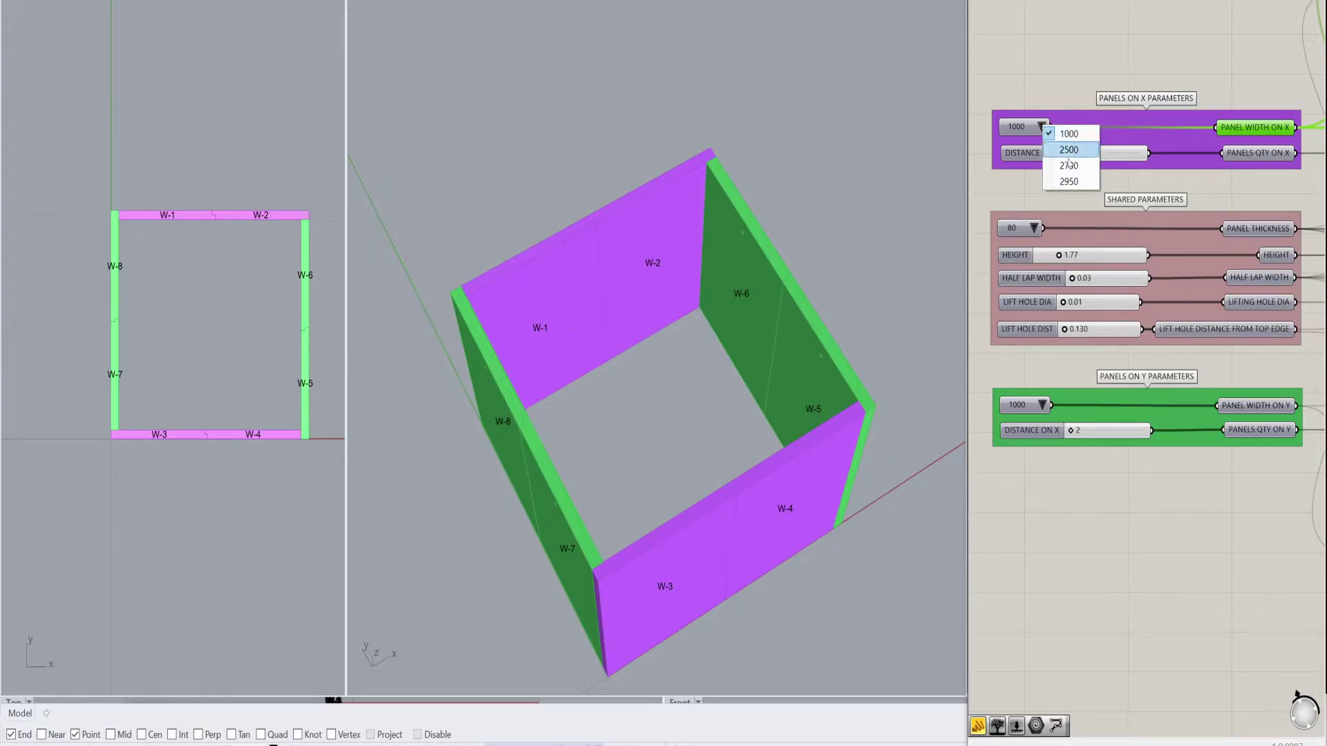
click(1047, 133)
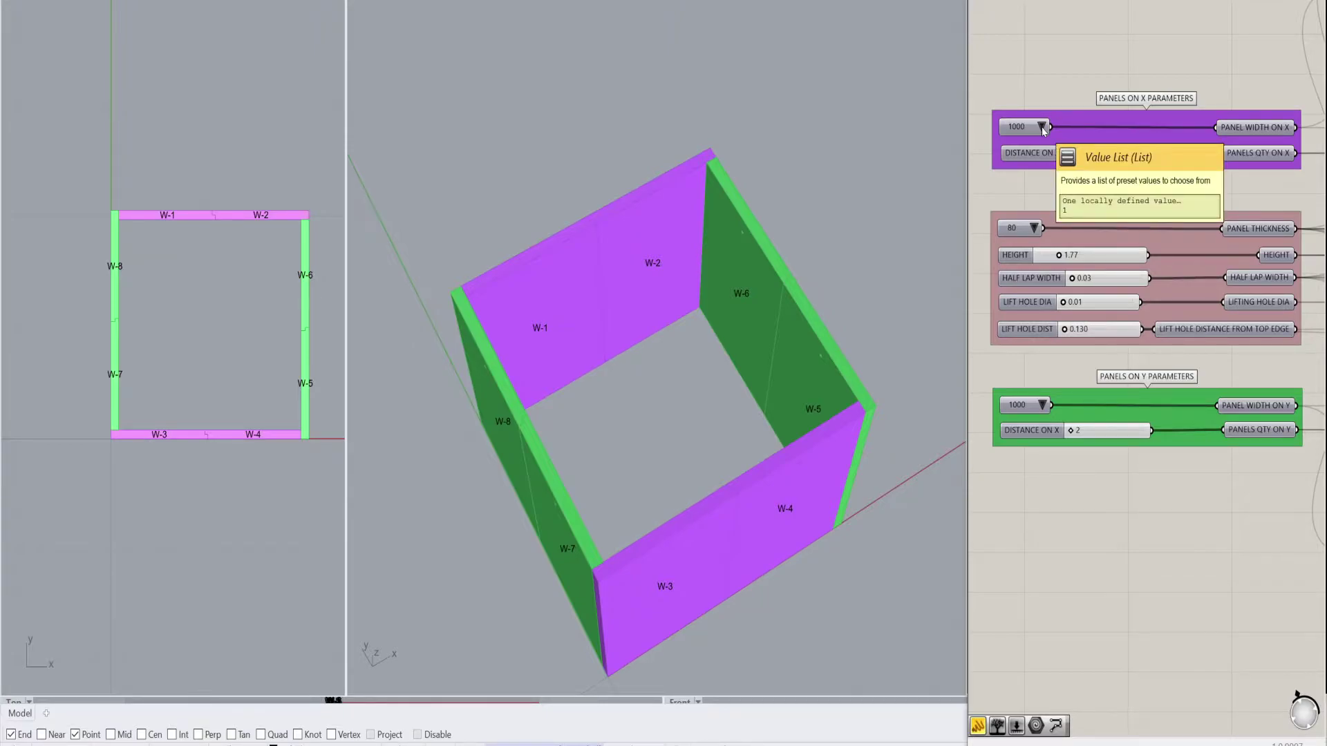
click(1042, 128)
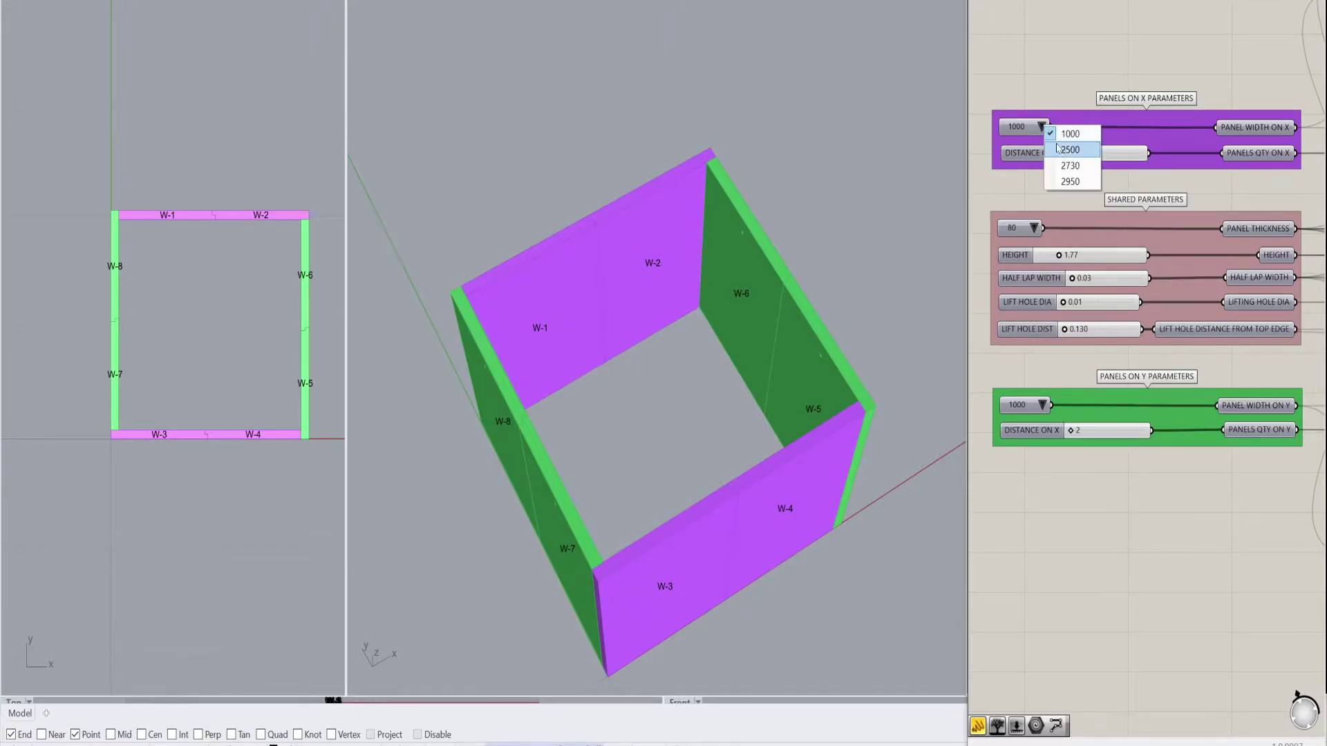
click(1058, 179)
Set the shared panel height to 3.43
scroll(533, 338, down, 3)
right_drag(532, 339, 675, 296)
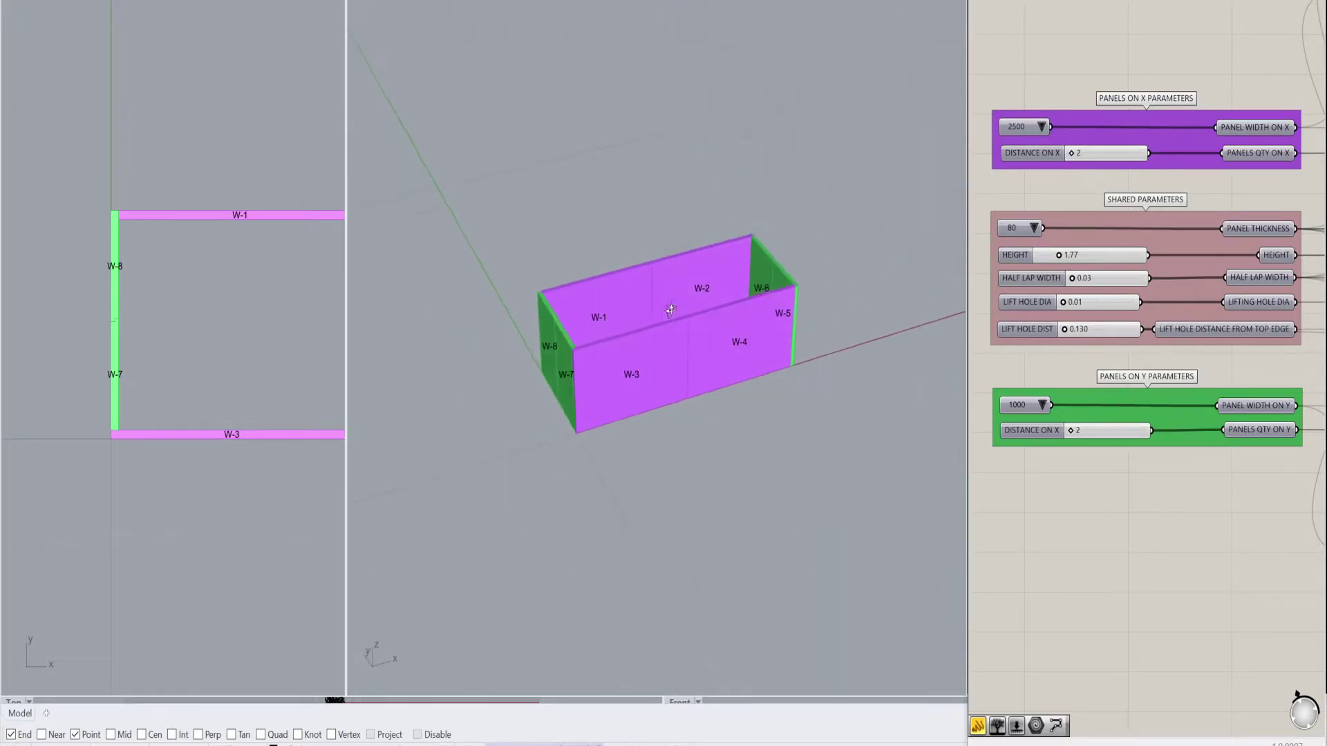
scroll(1055, 235, up, 2)
drag(1055, 236, 1114, 235)
Examine the enlarged enclosure in 3D, checking the corners at panels W-7 and W-5 and the overall shape
right_drag(696, 335, 608, 380)
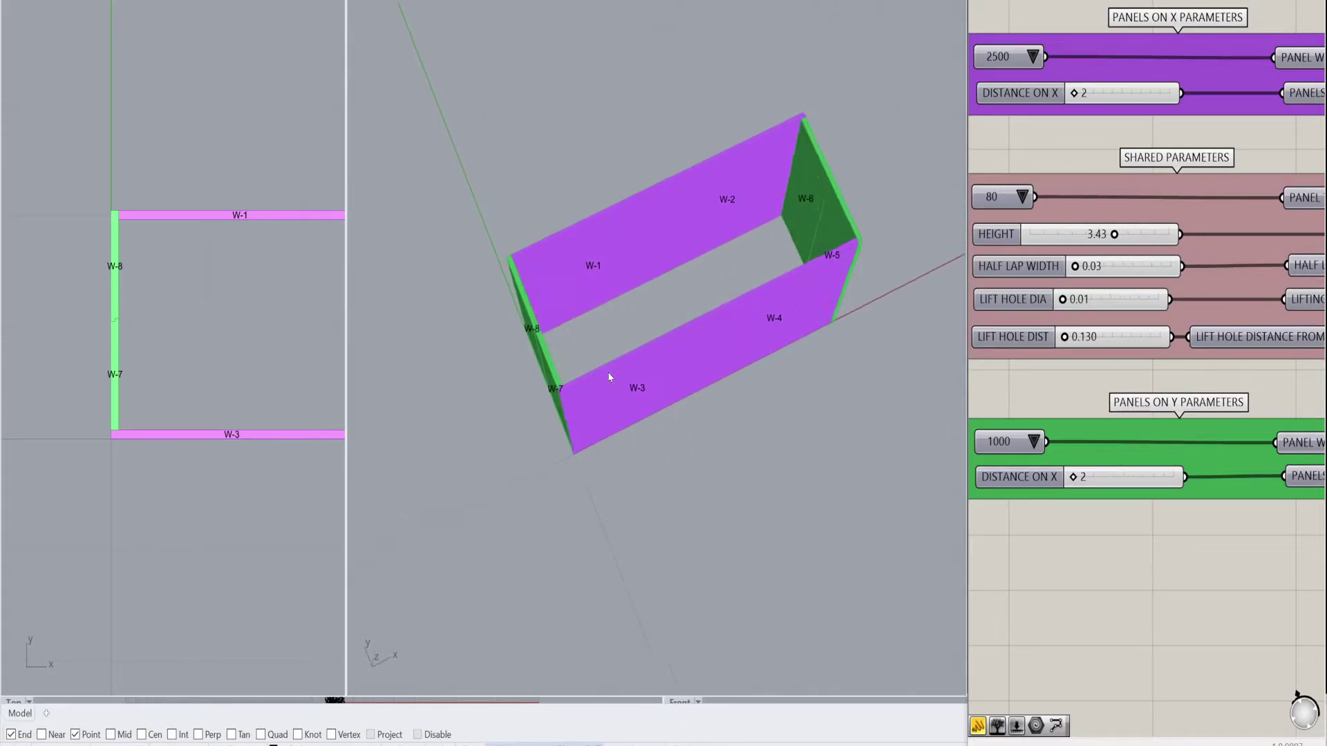
scroll(491, 433, up, 5)
scroll(522, 416, up, 2)
scroll(522, 415, up, 3)
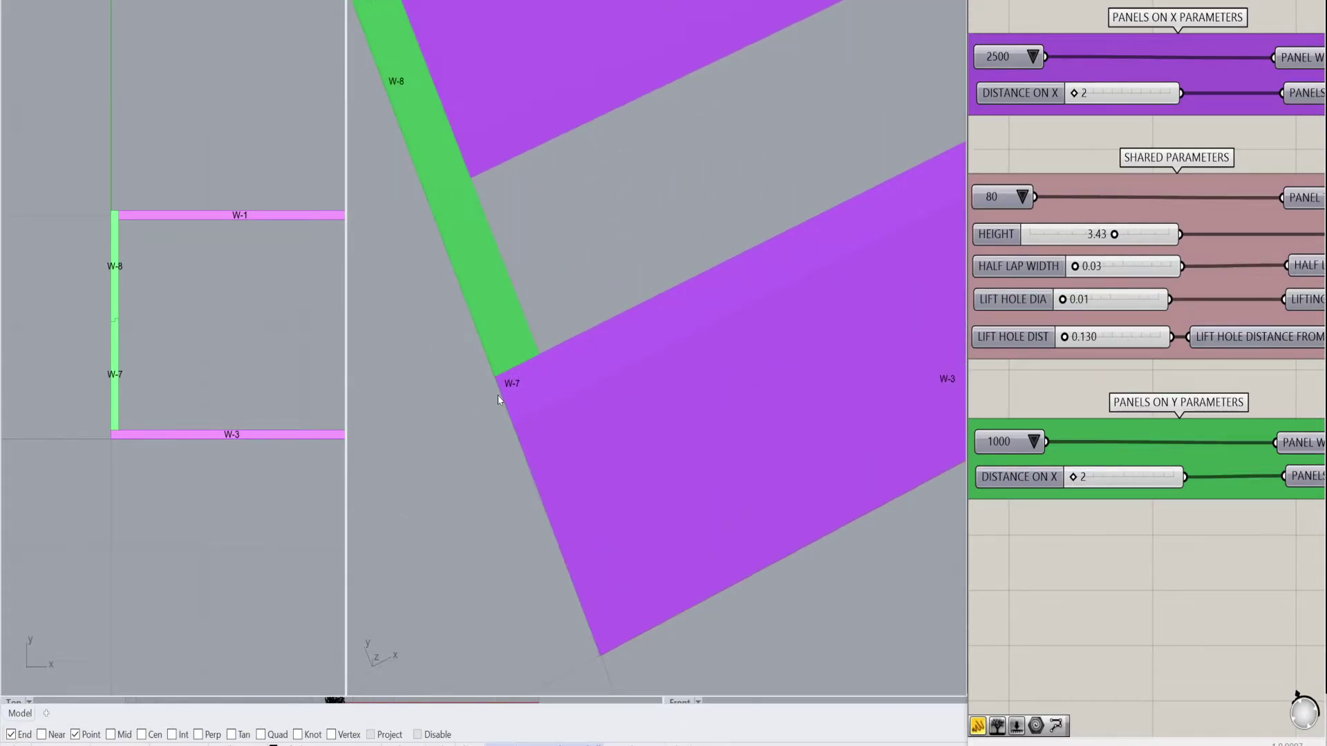
scroll(613, 387, down, 5)
scroll(631, 380, up, 8)
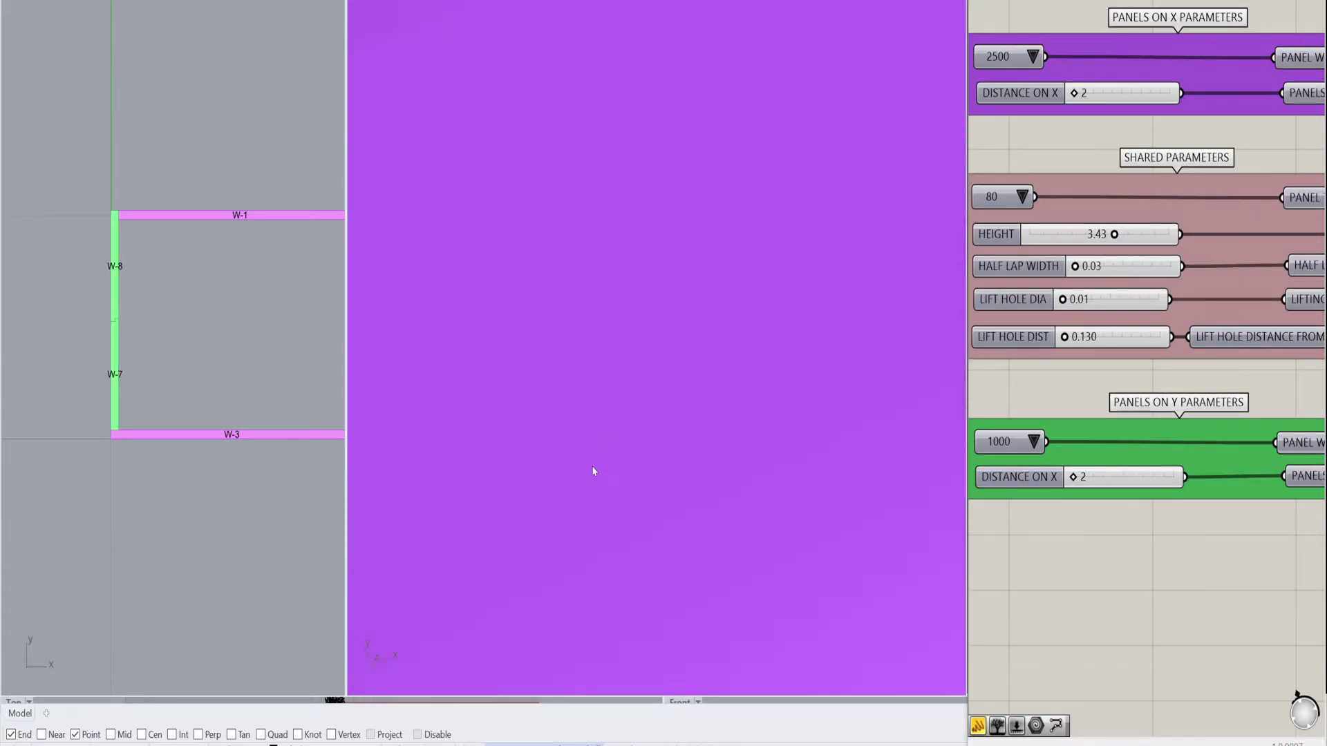
scroll(564, 471, up, 2)
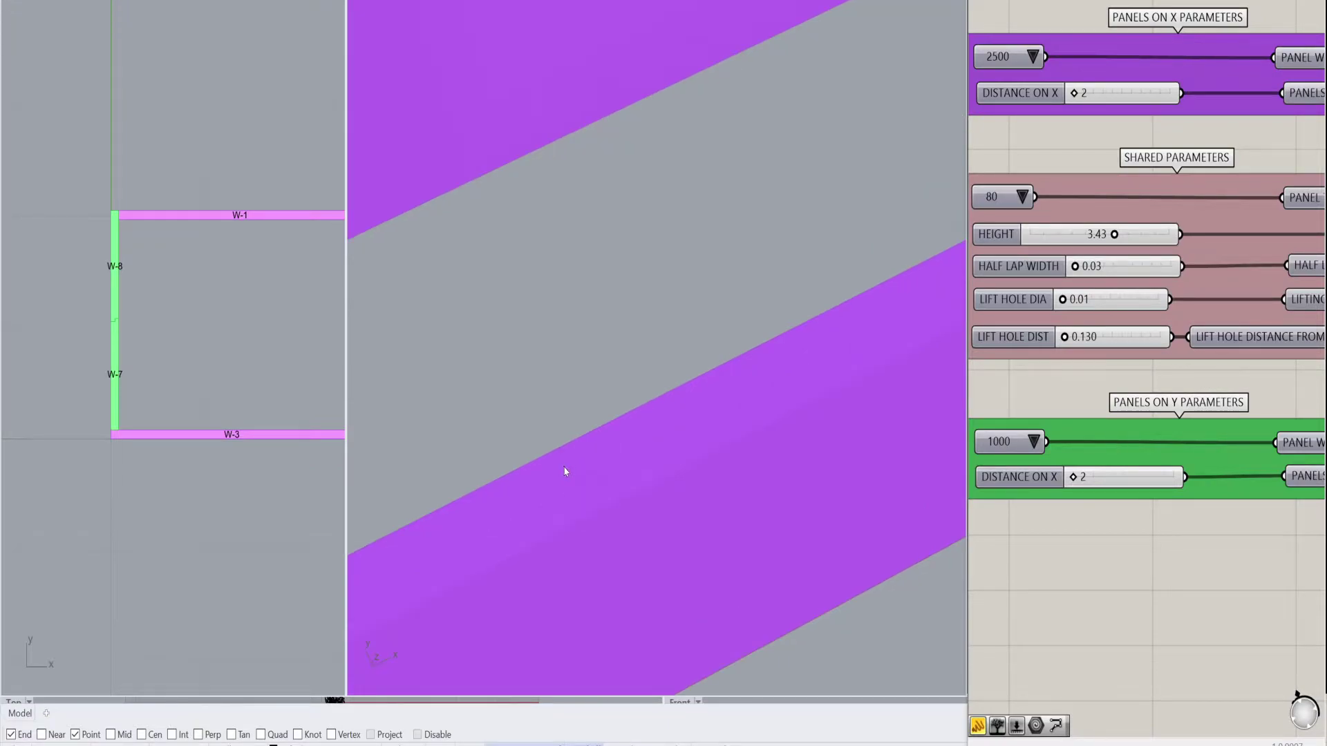
scroll(568, 472, down, 3)
right_drag(567, 463, 886, 308)
scroll(836, 379, up, 3)
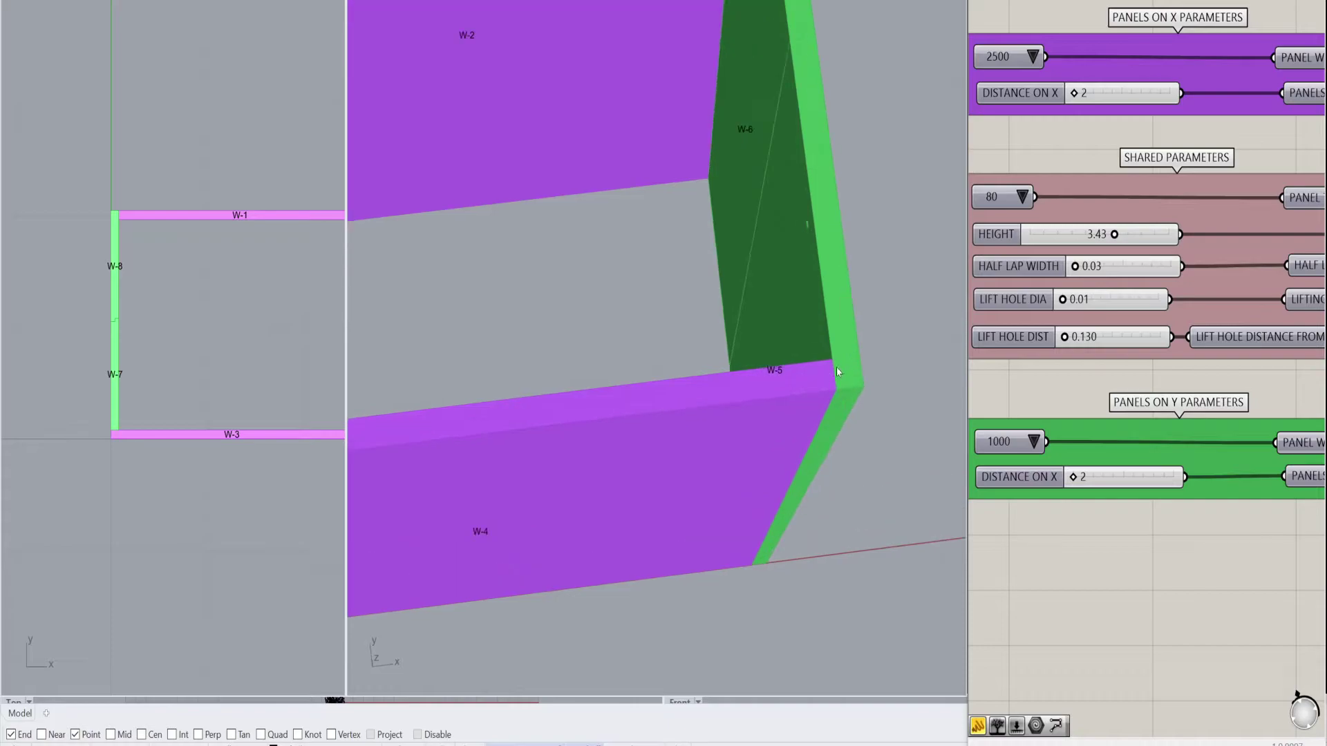
scroll(834, 376, down, 5)
right_drag(835, 375, 800, 367)
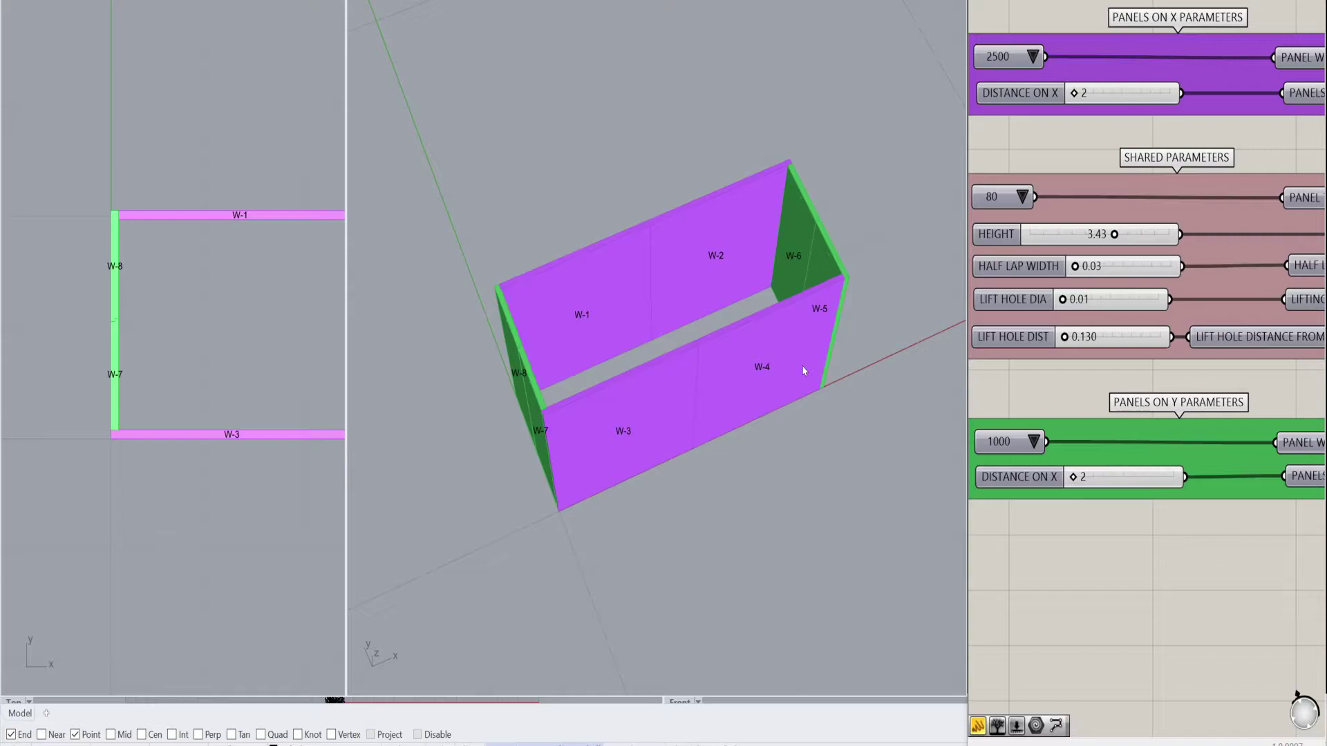
scroll(543, 429, down, 4)
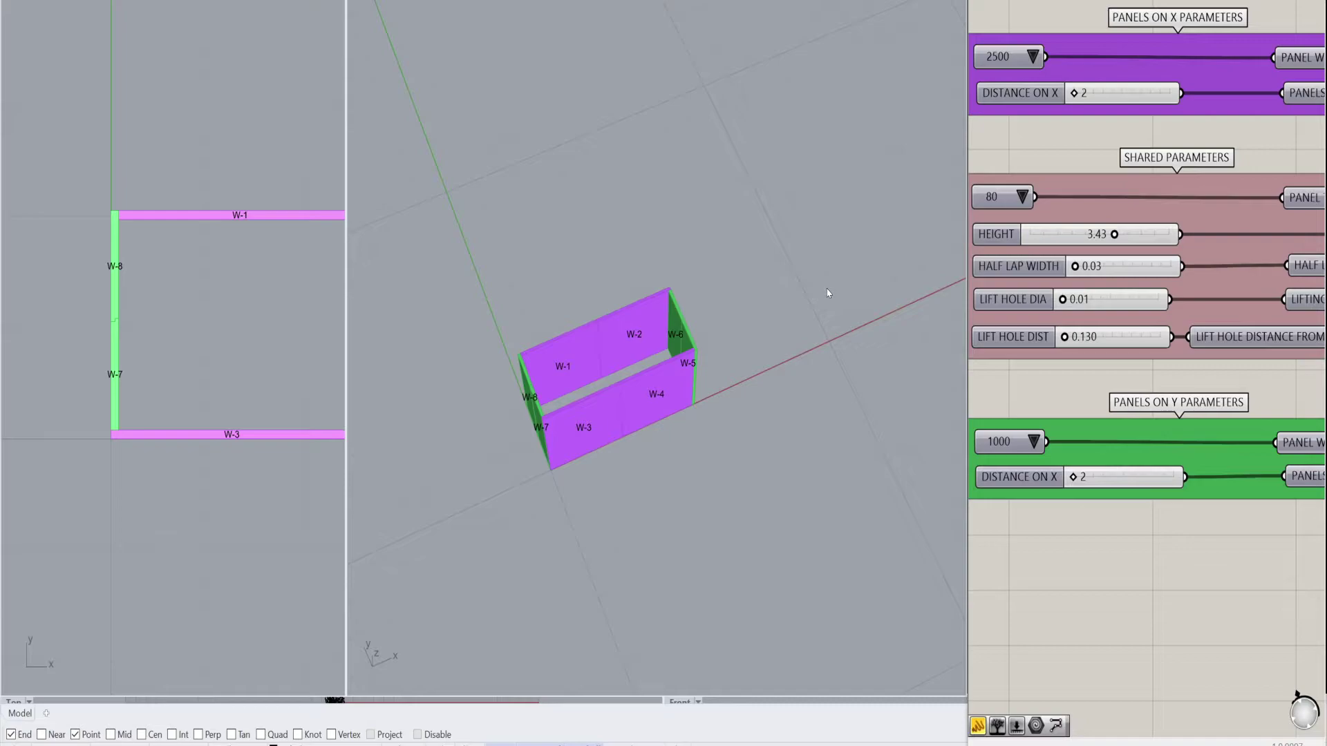
Set the panel width on X to 1000
right_drag(658, 368, 642, 397)
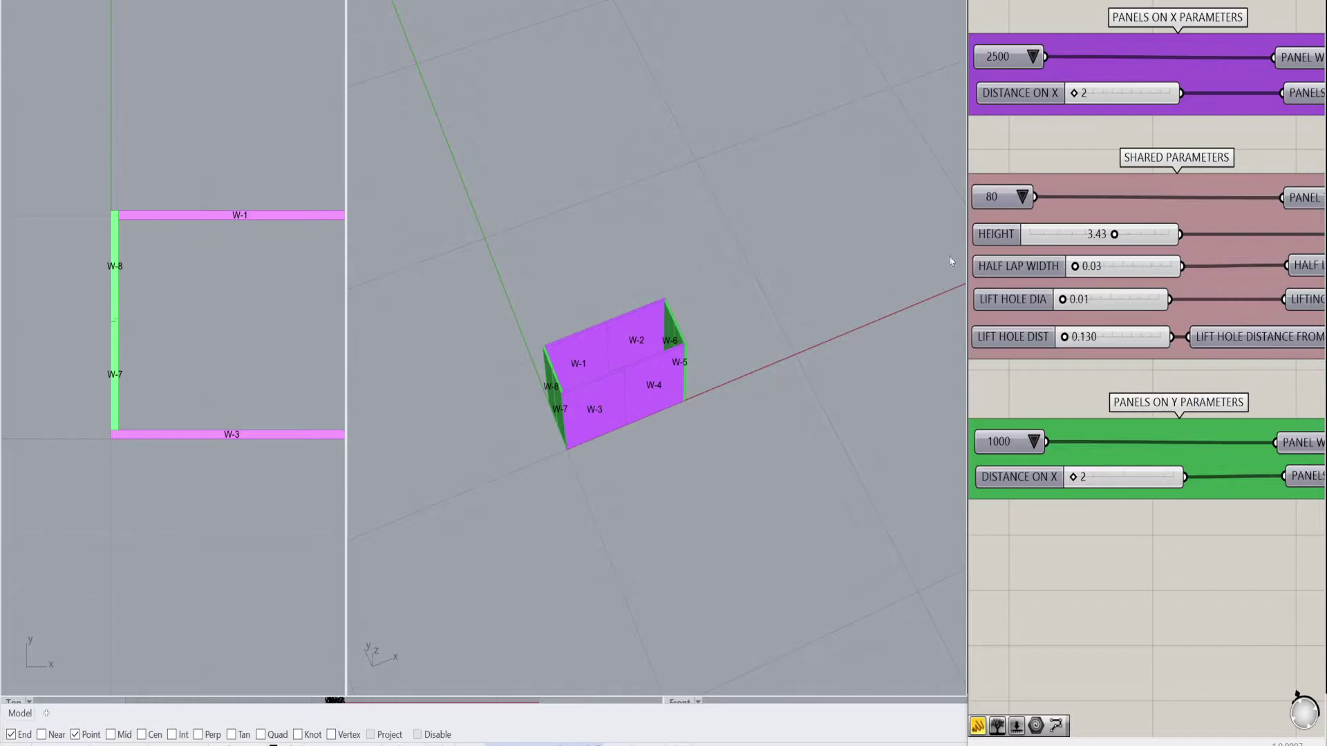
scroll(1075, 235, down, 2)
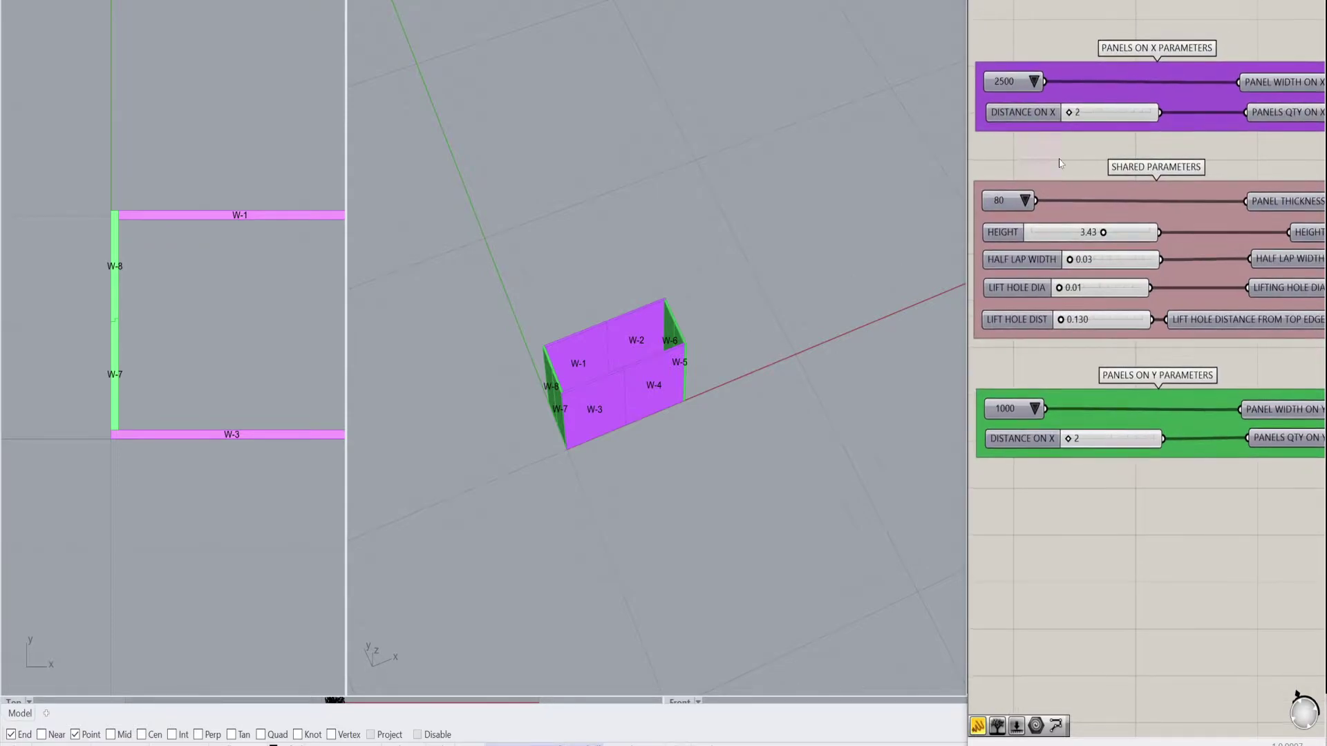
scroll(1059, 158, down, 2)
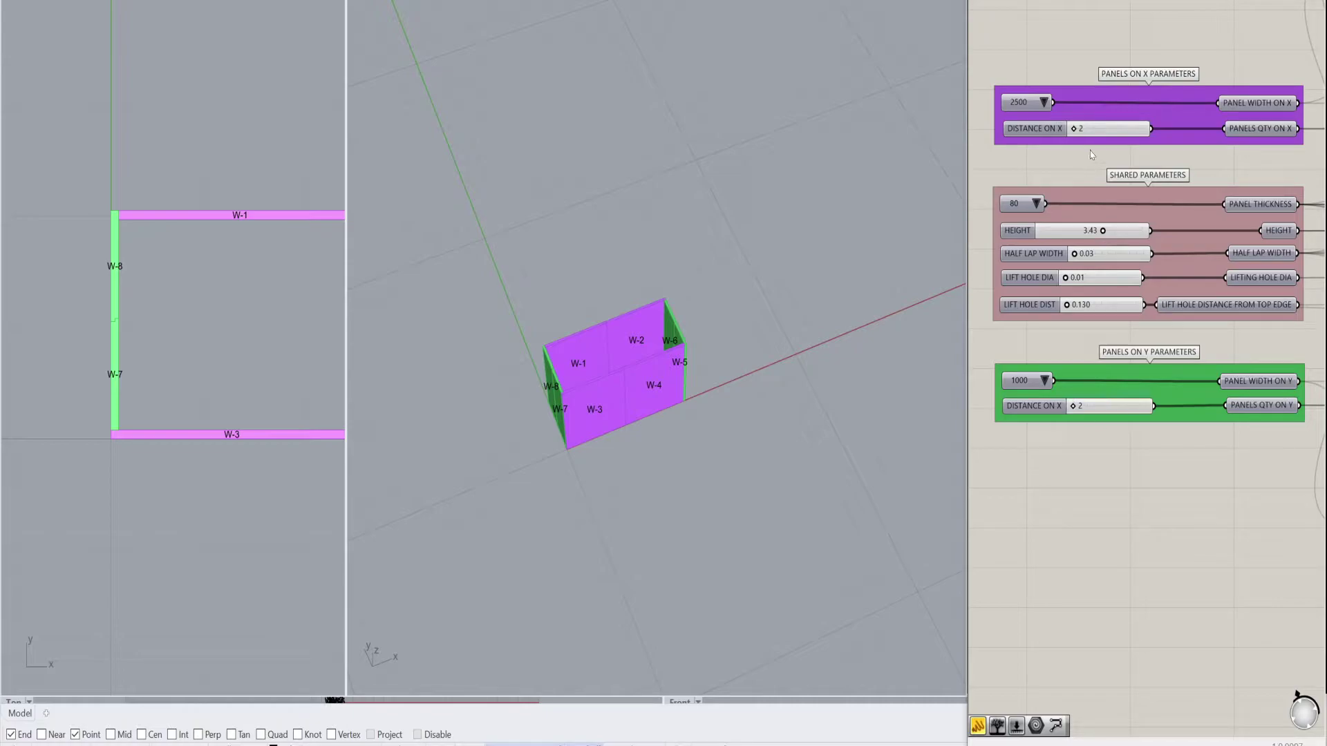
scroll(595, 385, up, 1)
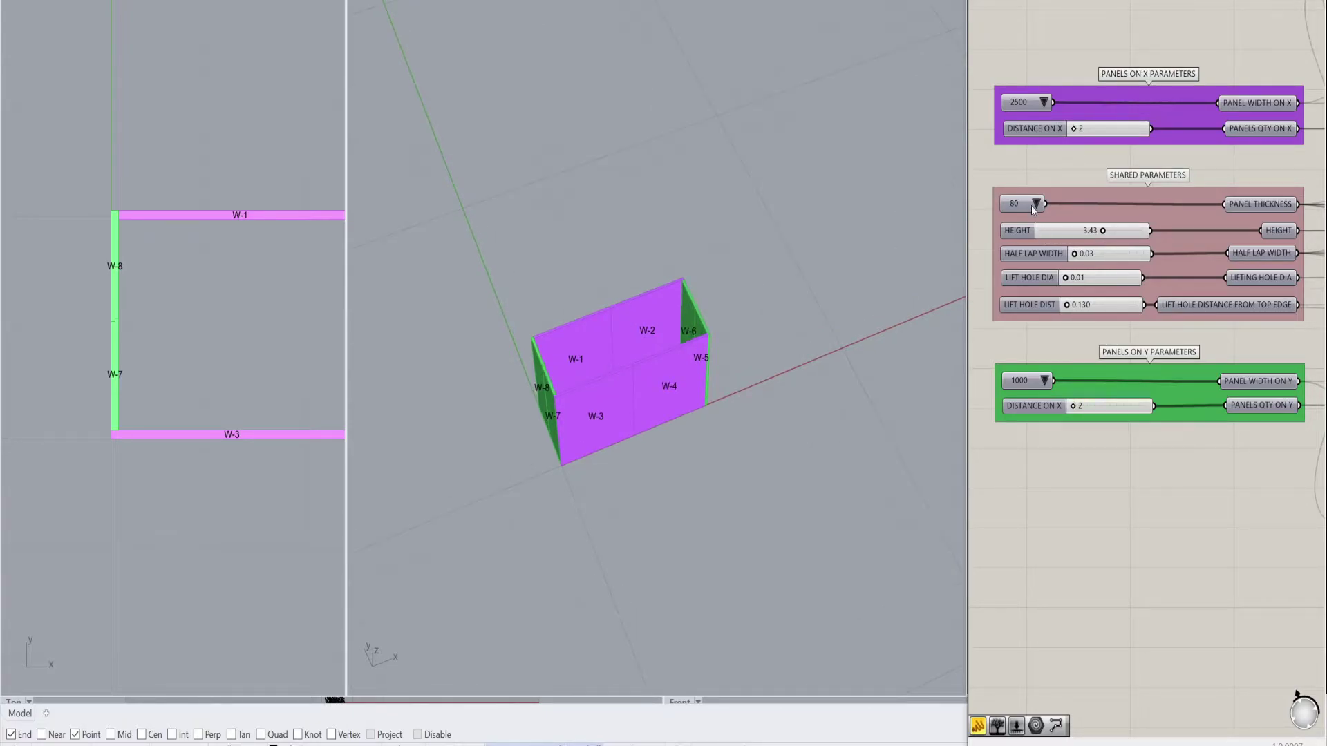
click(1043, 103)
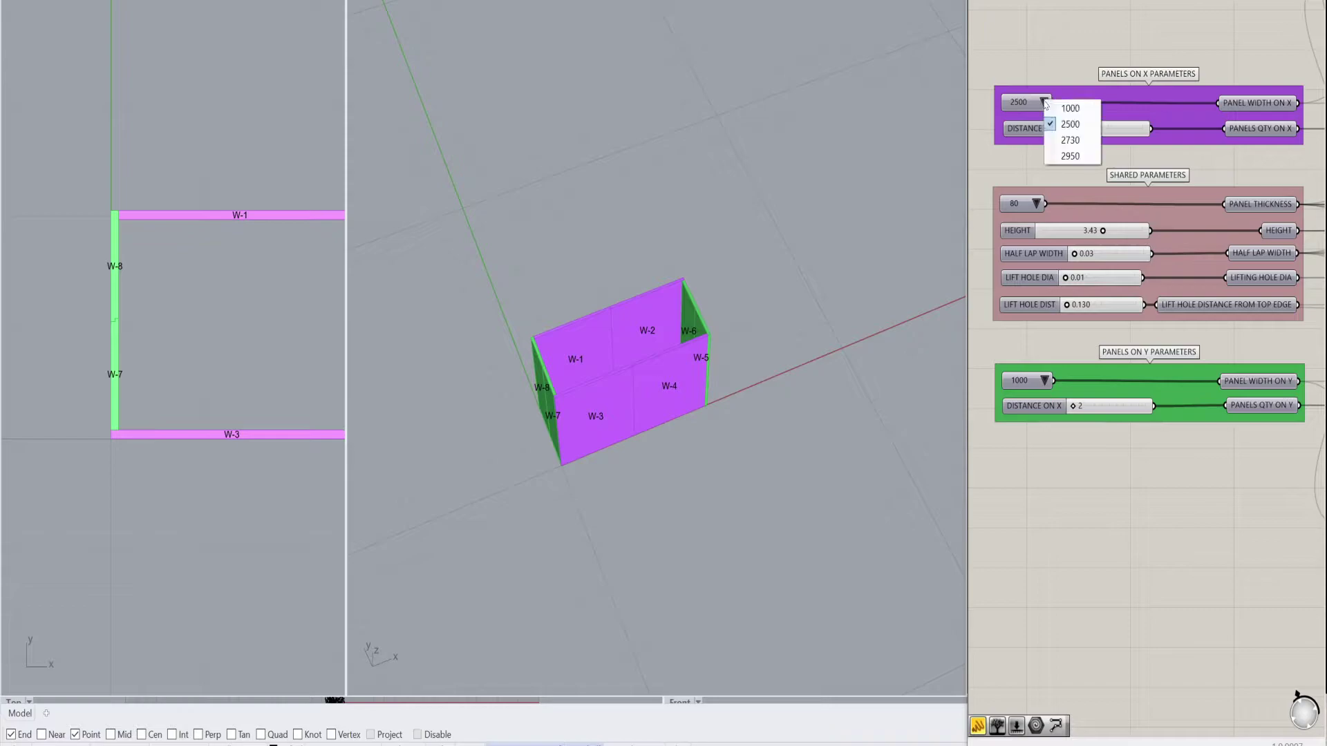
click(1068, 114)
Set the panel quantity to 6 on X and to 6 on Y
scroll(563, 404, up, 3)
scroll(563, 403, down, 3)
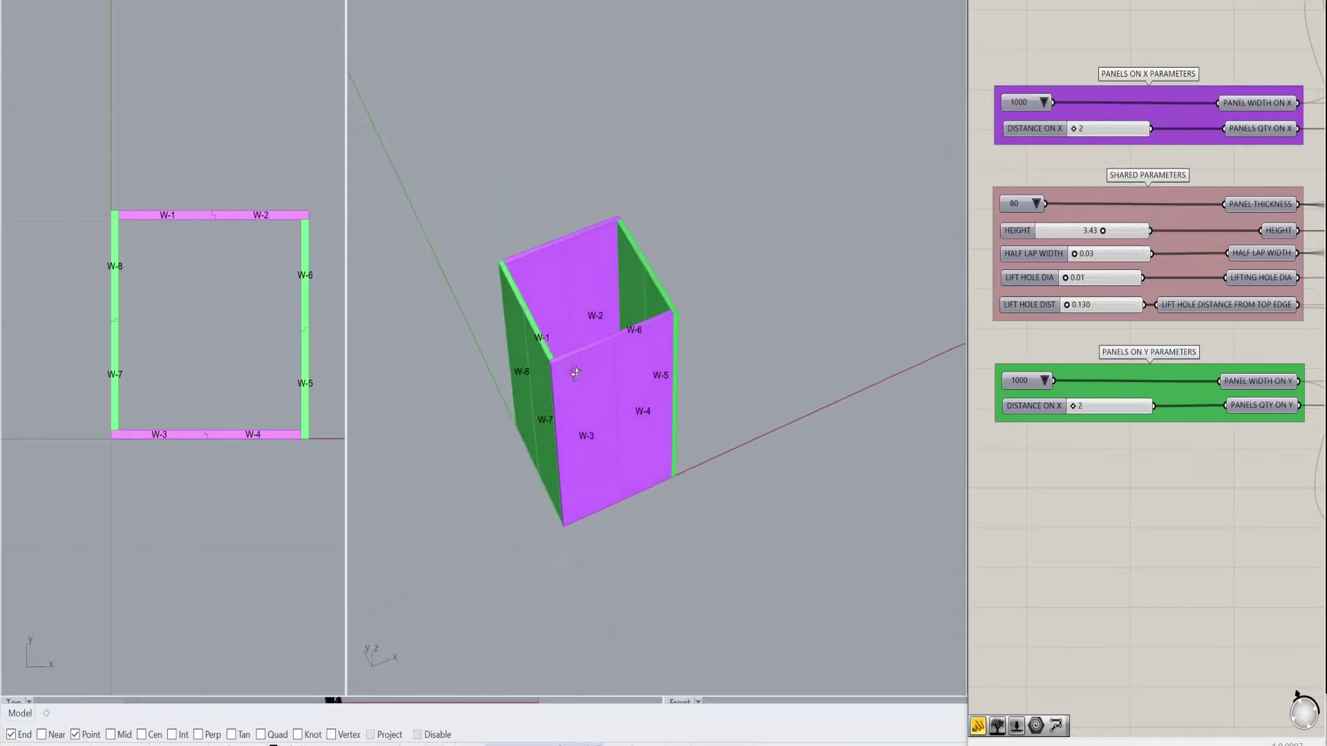
drag(1074, 130, 1080, 131)
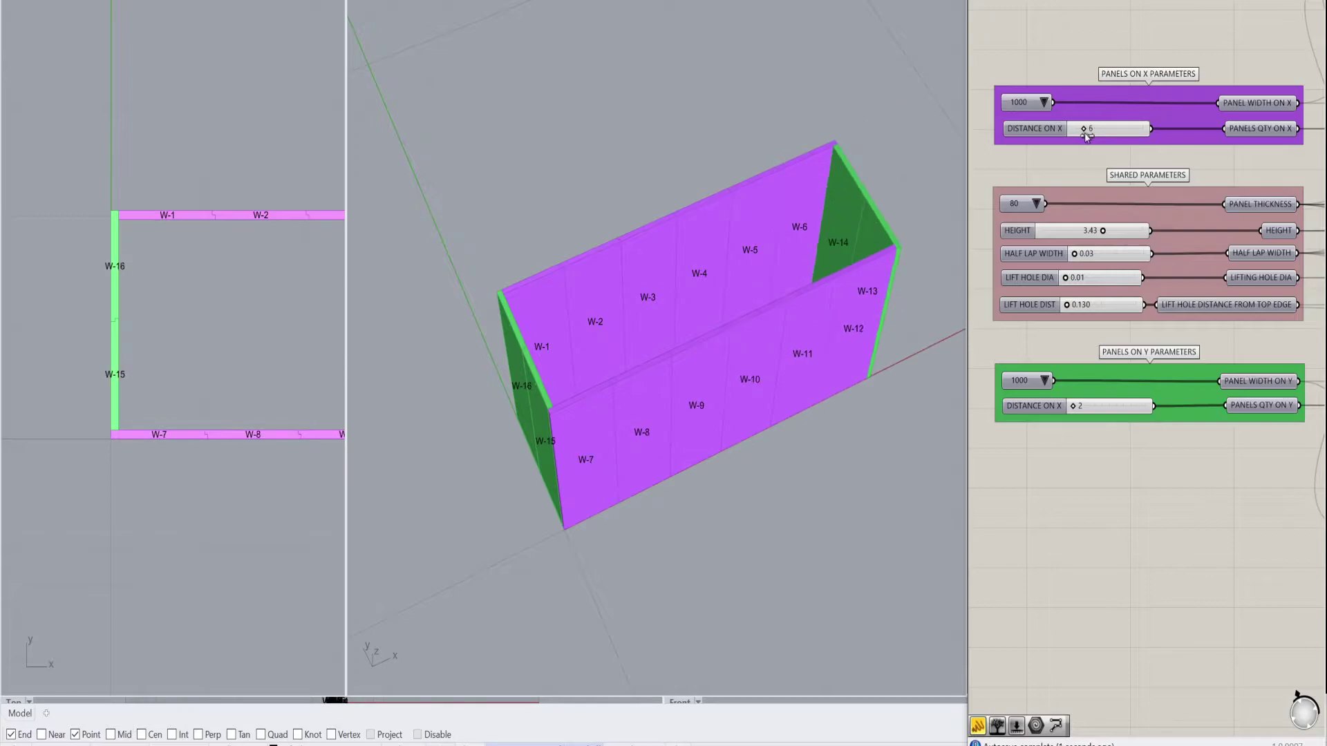
drag(1074, 408, 1083, 406)
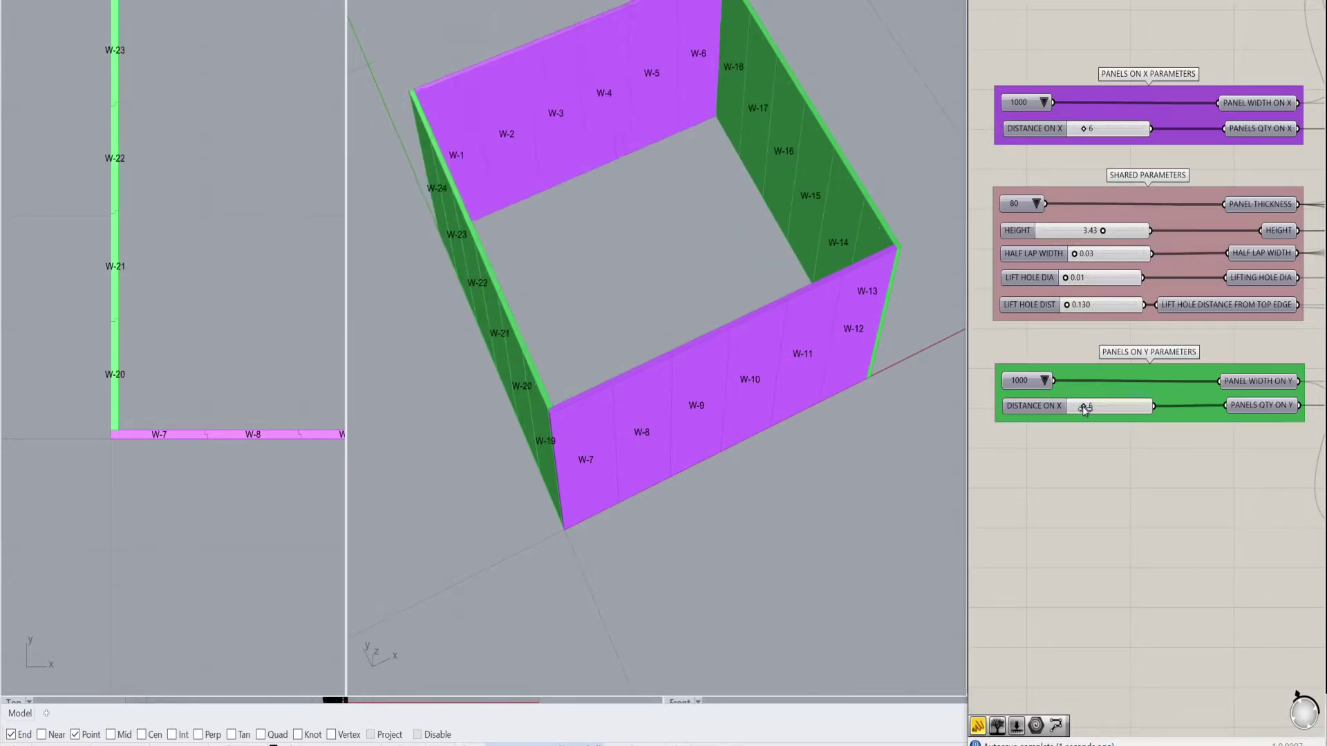
Examine the extended enclosure, checking the corners at W-7/W-19 and W-6/W-18 and the numbered panels around all four sides
right_drag(601, 258, 608, 220)
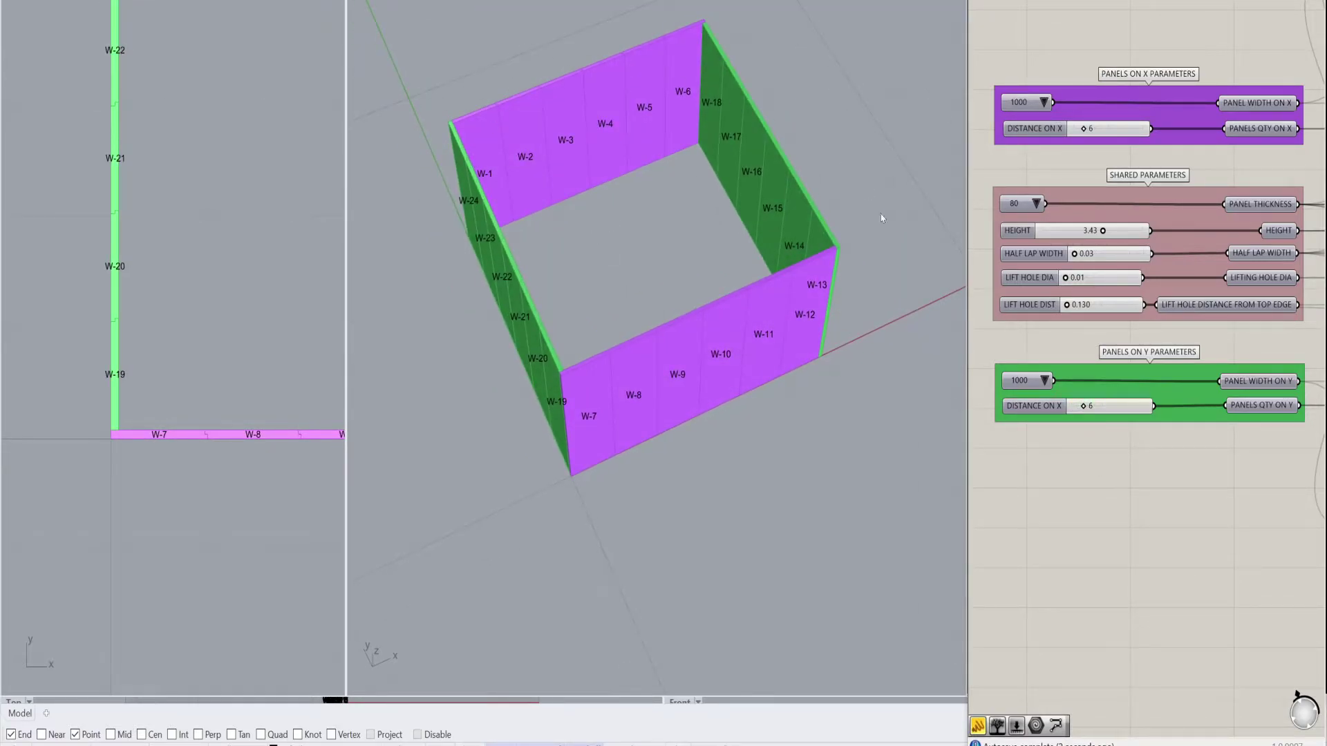
scroll(594, 352, up, 2)
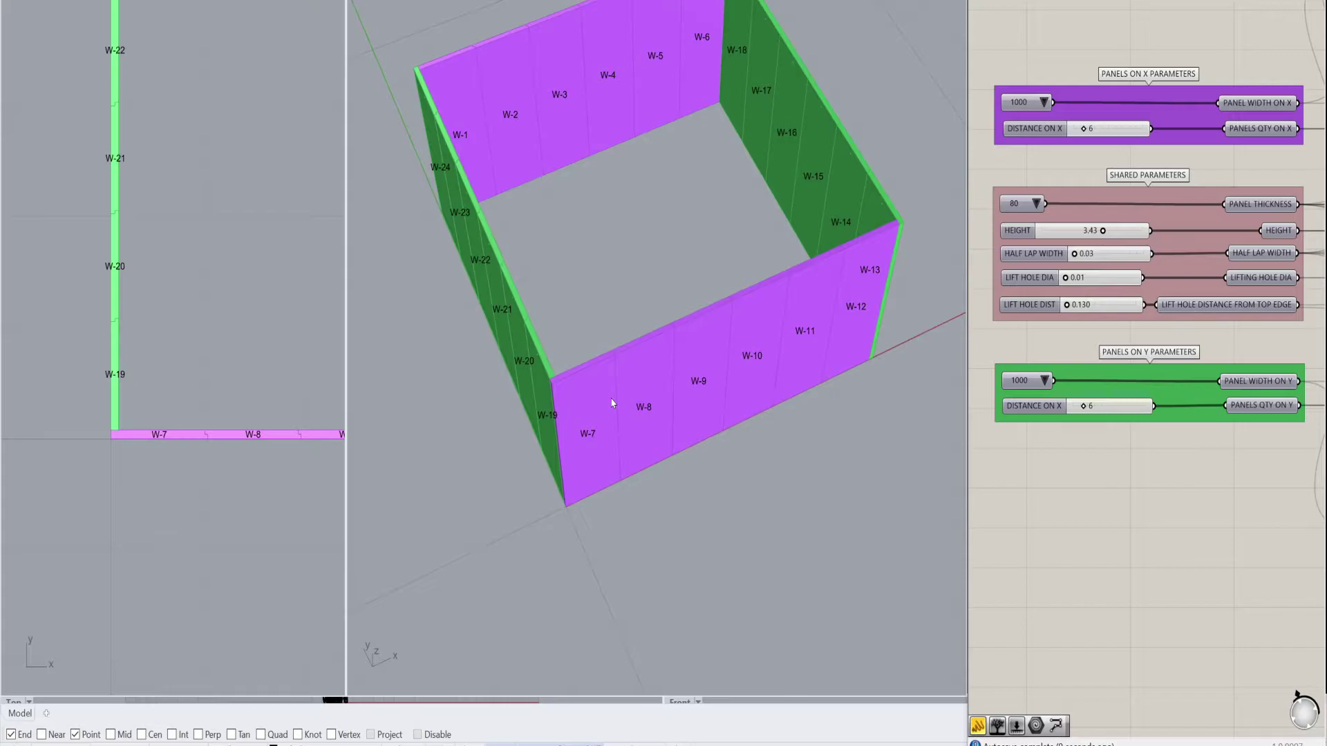
scroll(614, 365, up, 2)
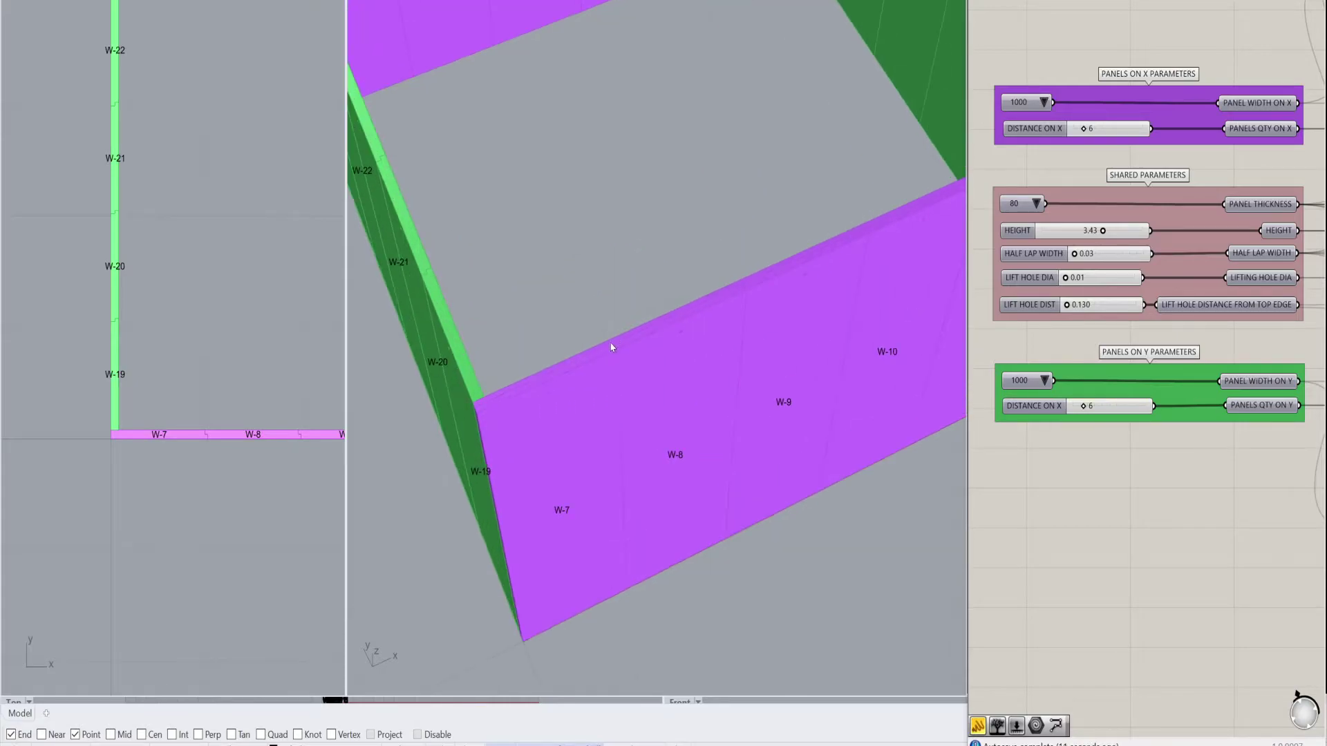
shift+right_drag(799, 255, 724, 219)
scroll(166, 284, down, 3)
scroll(175, 231, up, 4)
right_drag(739, 213, 682, 132)
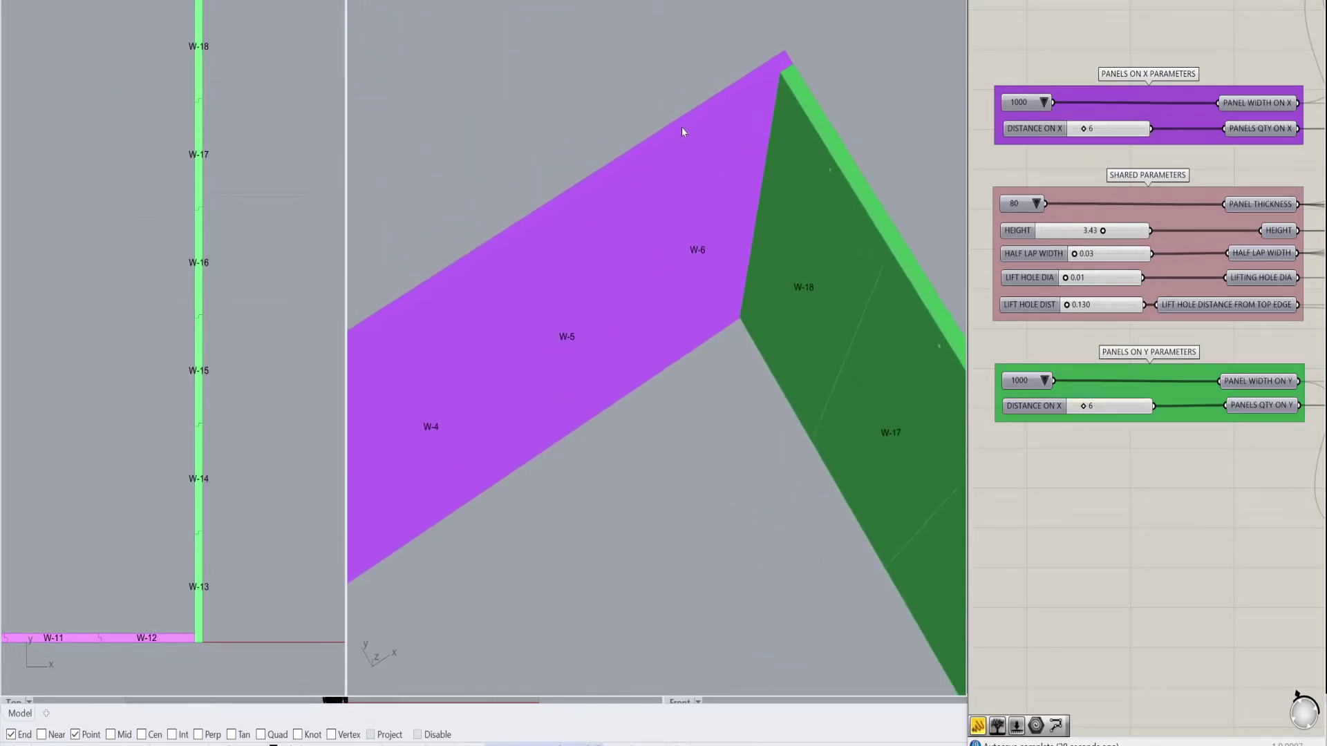
scroll(657, 201, down, 5)
right_drag(699, 375, 650, 362)
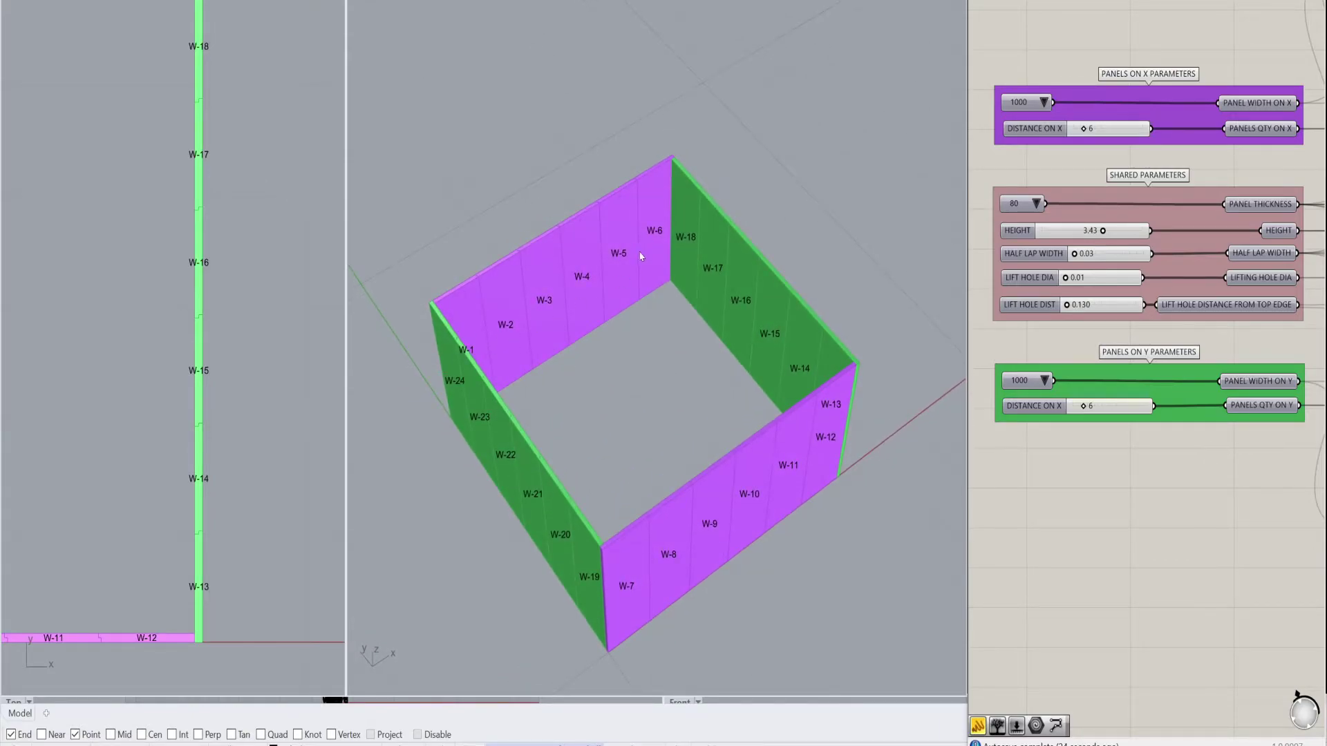
right_drag(538, 411, 636, 398)
shift+right_drag(646, 449, 640, 432)
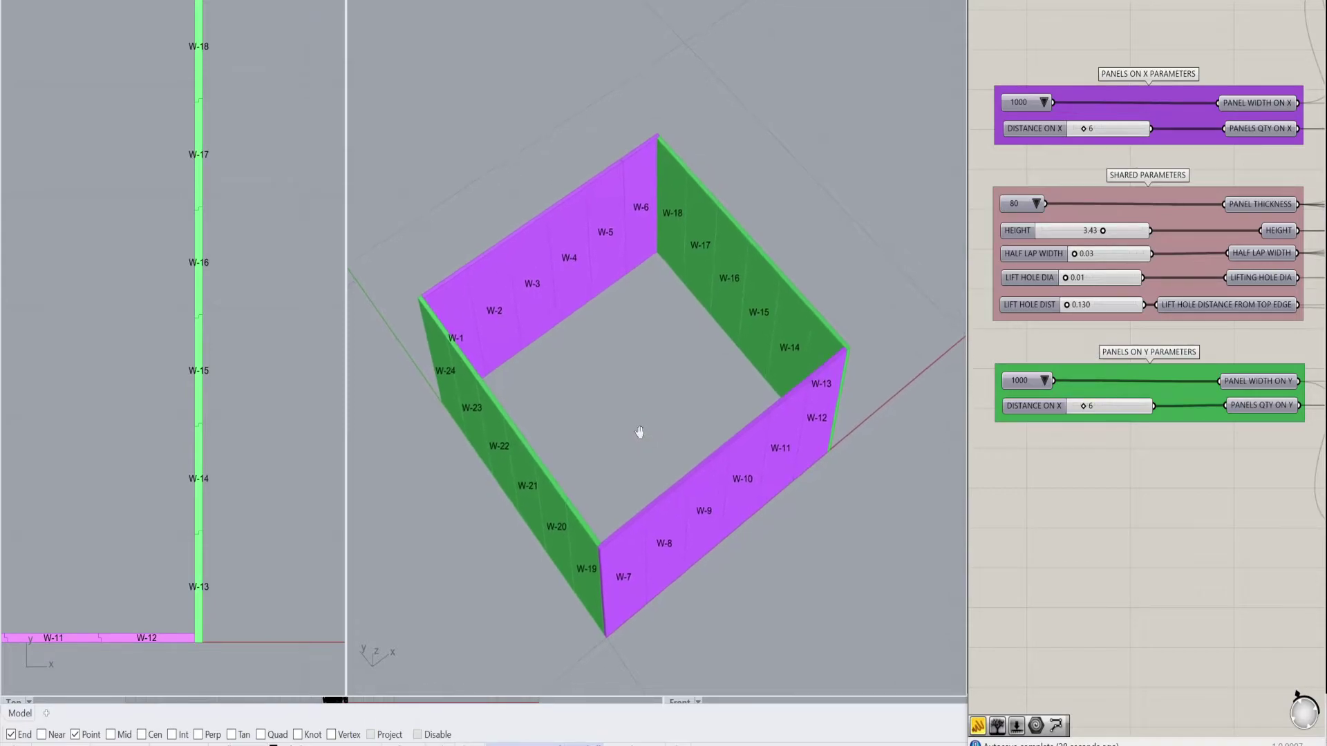
right_drag(823, 374, 810, 353)
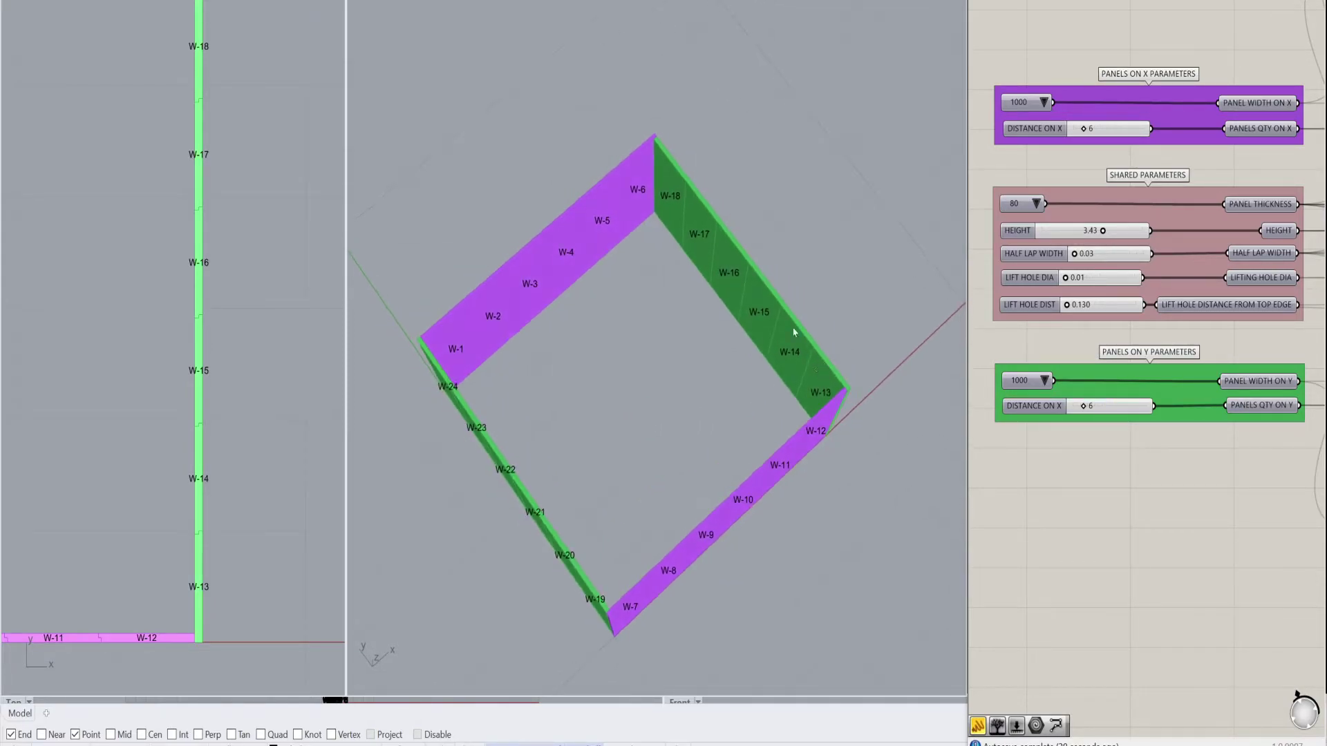
right_drag(658, 221, 631, 340)
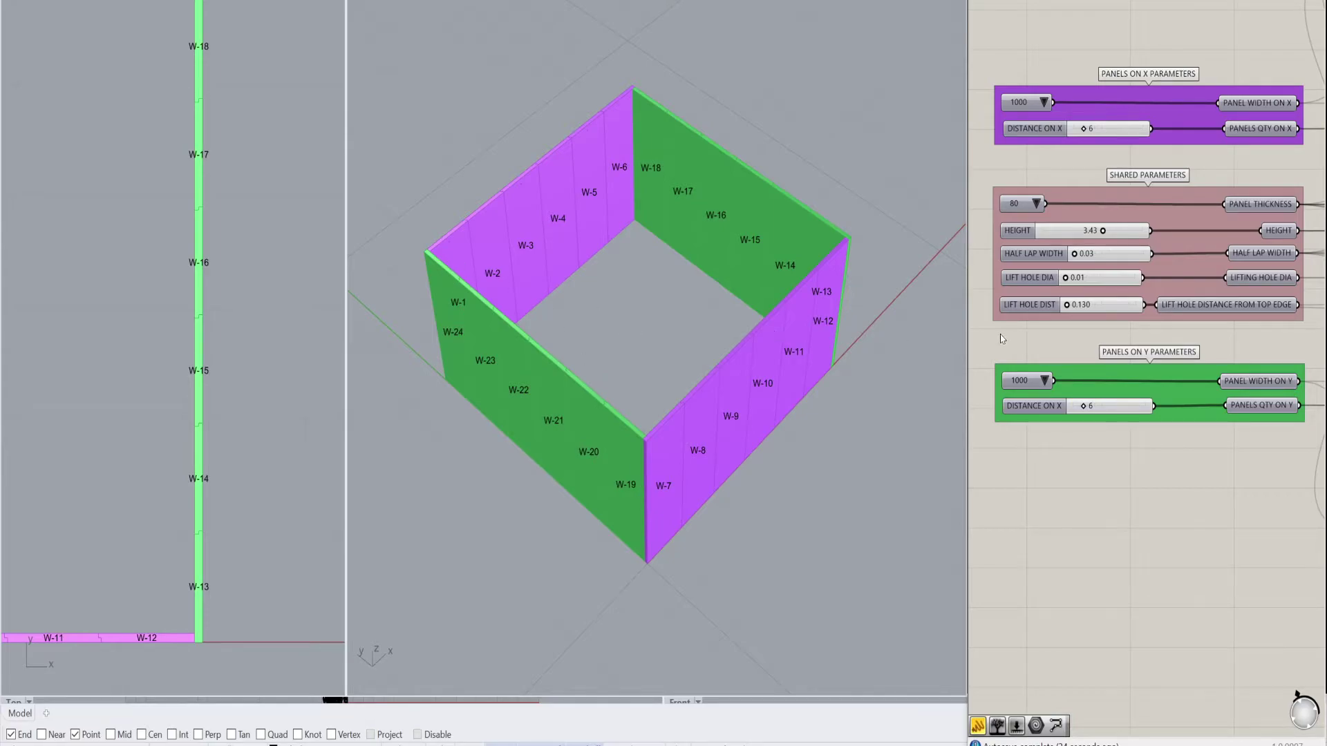
Switch the shared panel thickness between 160 and 80 to compare them, and leave it at 160
click(1036, 203)
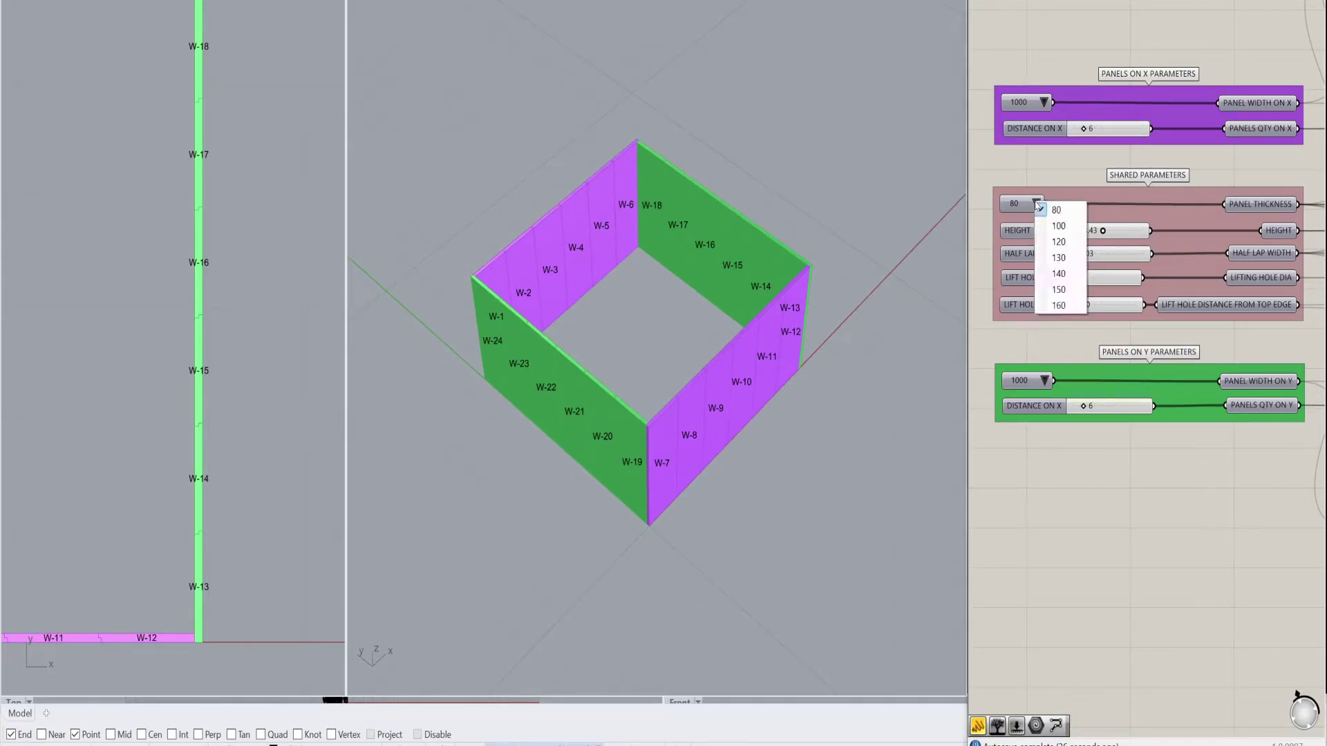
click(1062, 306)
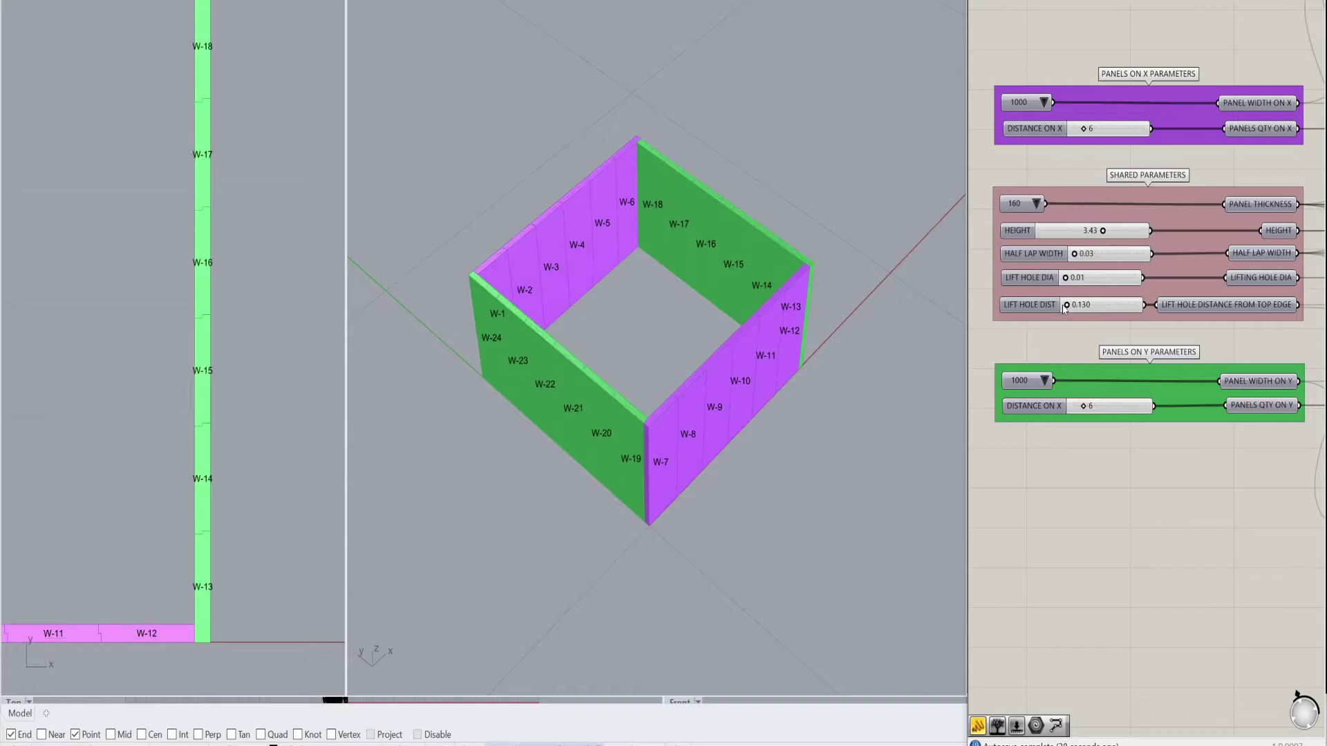
click(1025, 203)
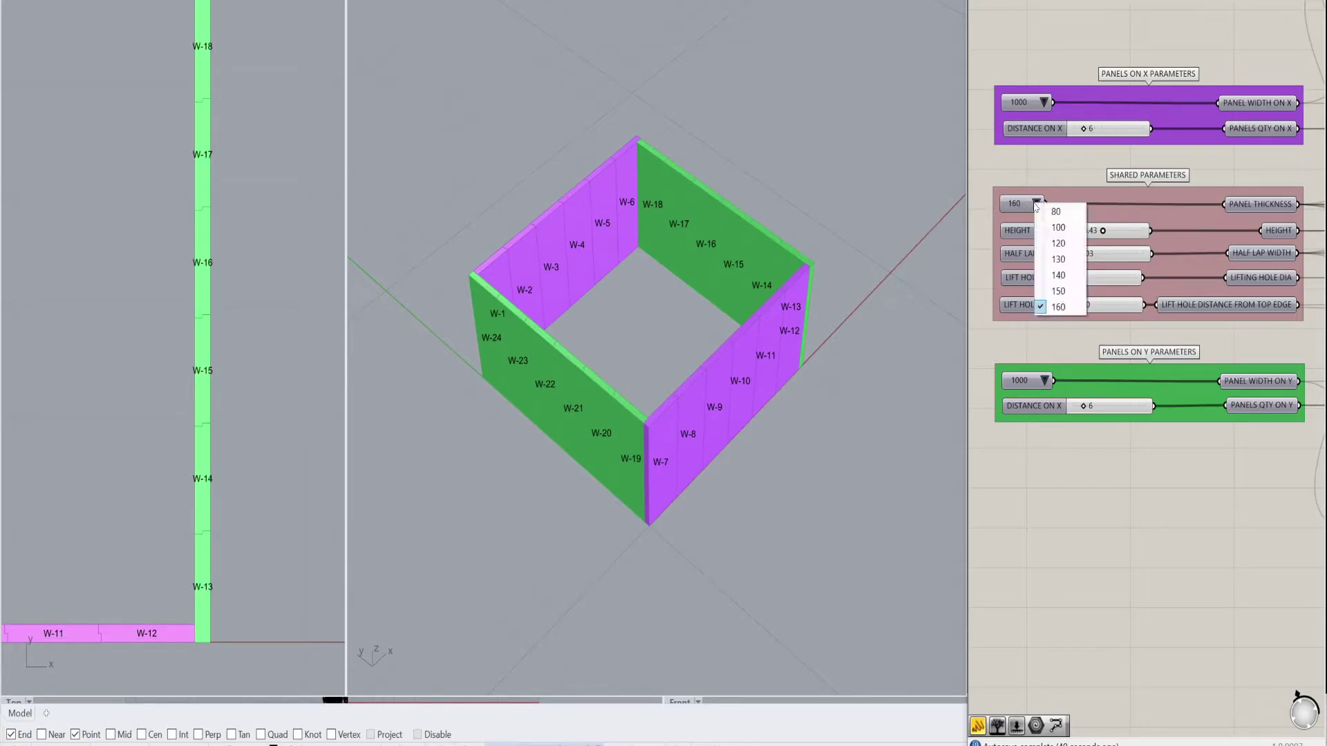
click(1052, 214)
click(1036, 203)
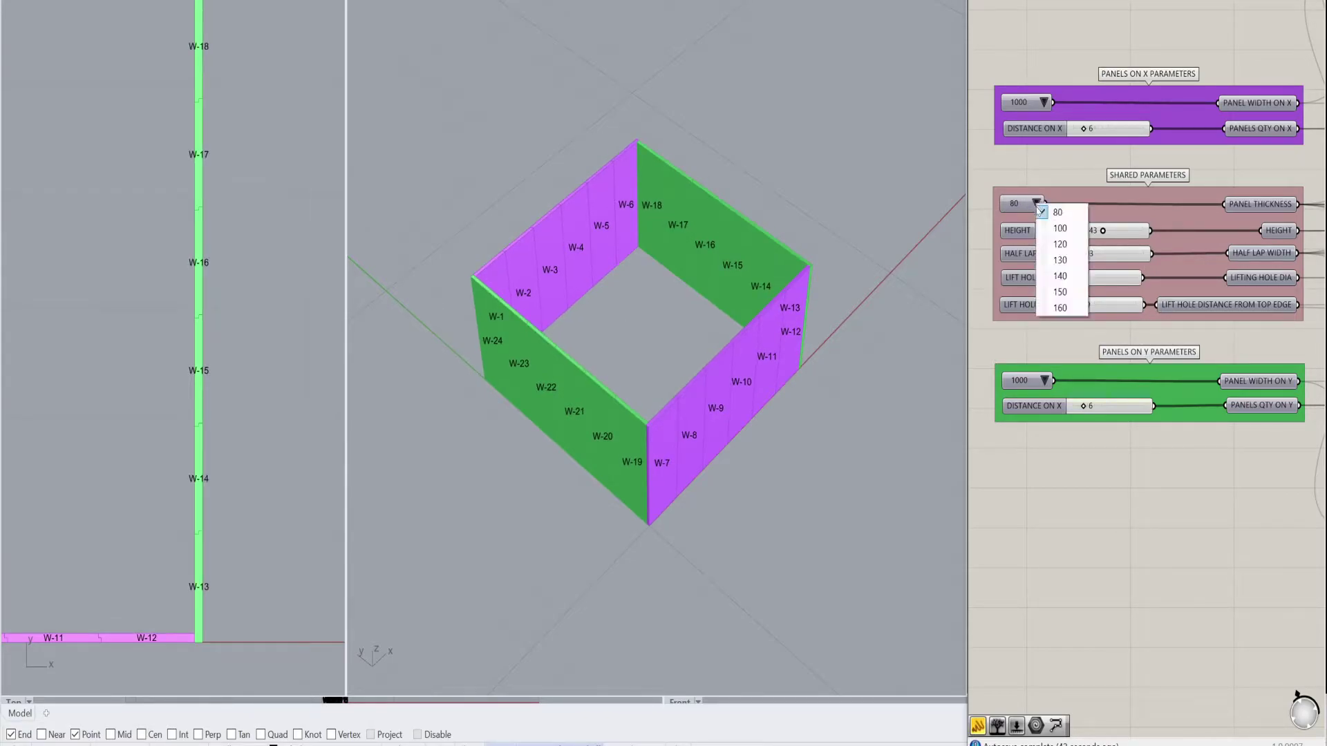
click(1062, 306)
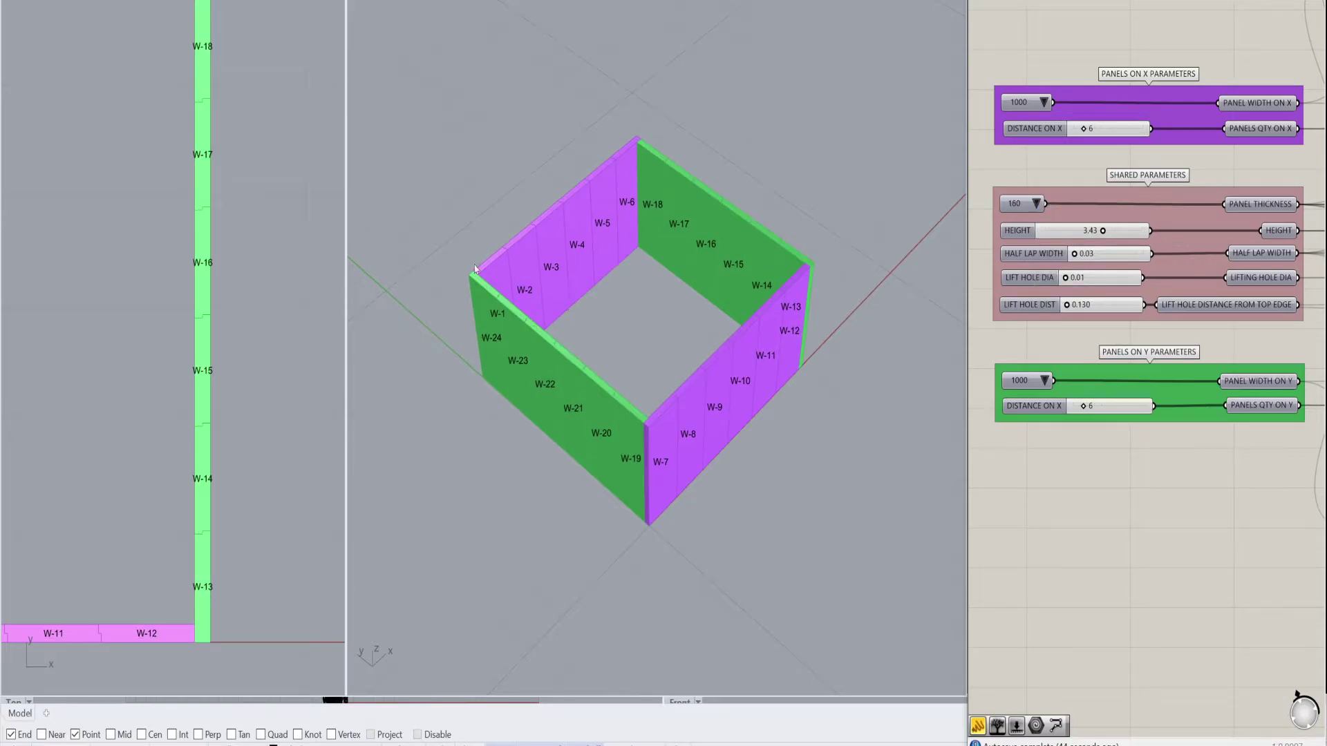
Examine the top edges of the thickened panels and the corner joints at W-6/W-18 and W-13/W-14
scroll(468, 271, up, 5)
scroll(477, 270, down, 3)
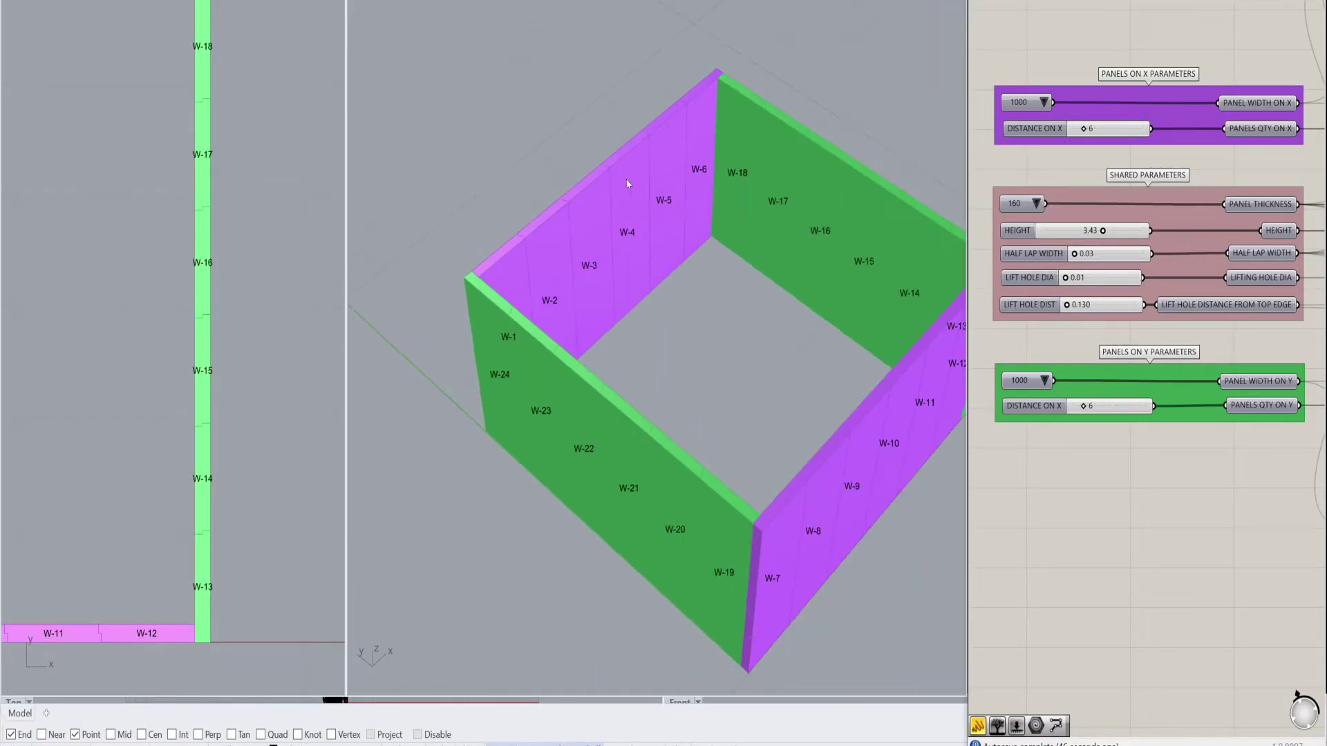
scroll(698, 89, up, 3)
scroll(695, 90, down, 2)
scroll(712, 95, up, 5)
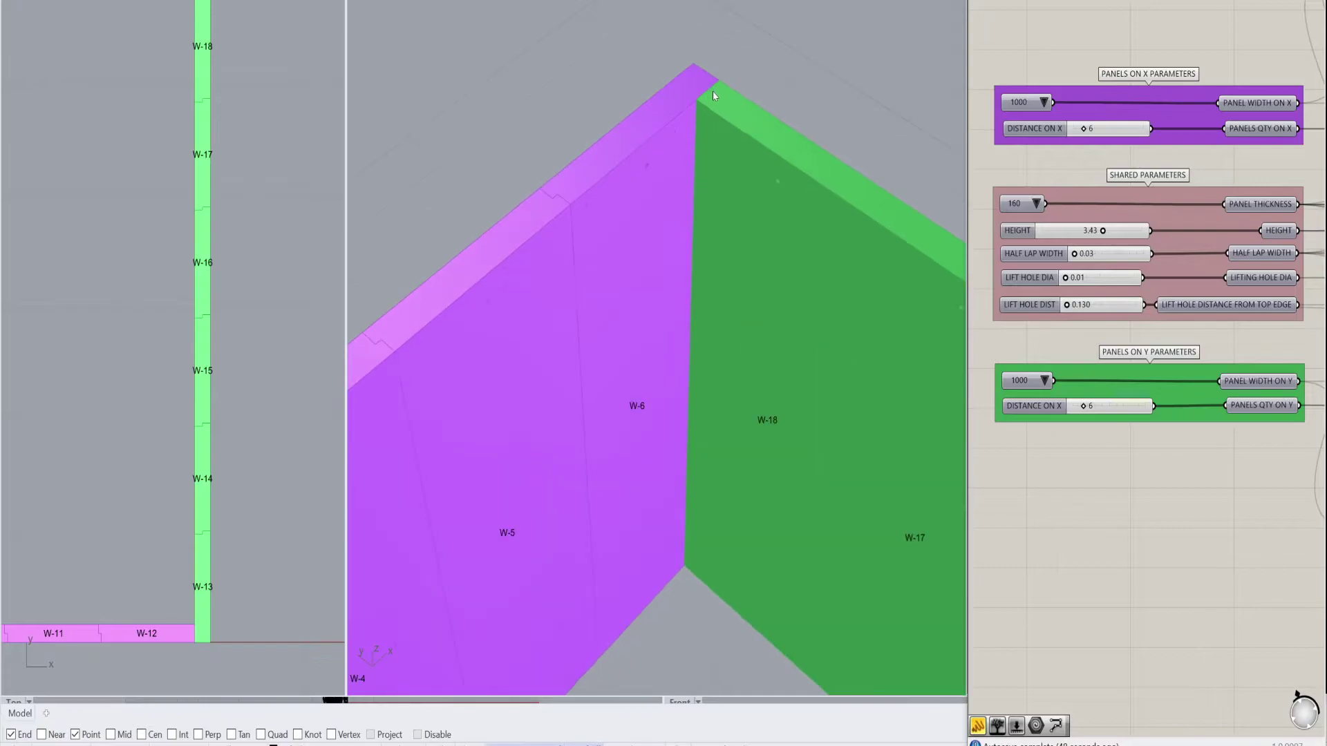
scroll(712, 76, down, 6)
scroll(819, 220, up, 6)
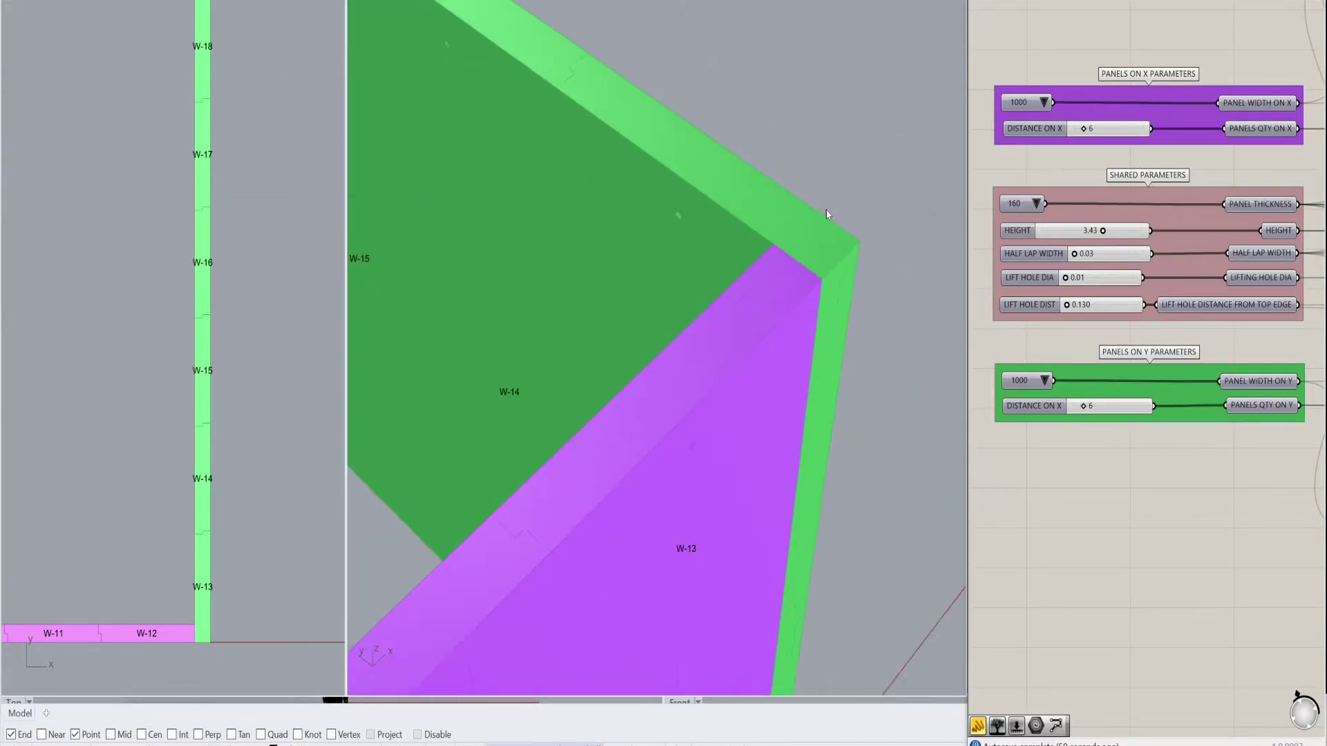
scroll(828, 214, down, 6)
scroll(719, 335, up, 7)
Set the shared panel height to 2.82
scroll(666, 266, down, 2)
scroll(664, 262, down, 4)
scroll(665, 256, up, 2)
mouse_move(1104, 230)
mouse_down()
mouse_move(1073, 234)
mouse_move(1101, 235)
mouse_up()
Examine the lowered enclosure in 3D, checking the lifting holes and joints along panels W-7 to W-13
scroll(684, 228, up, 3)
scroll(652, 177, down, 4)
scroll(646, 141, up, 3)
right_drag(646, 141, 667, 146)
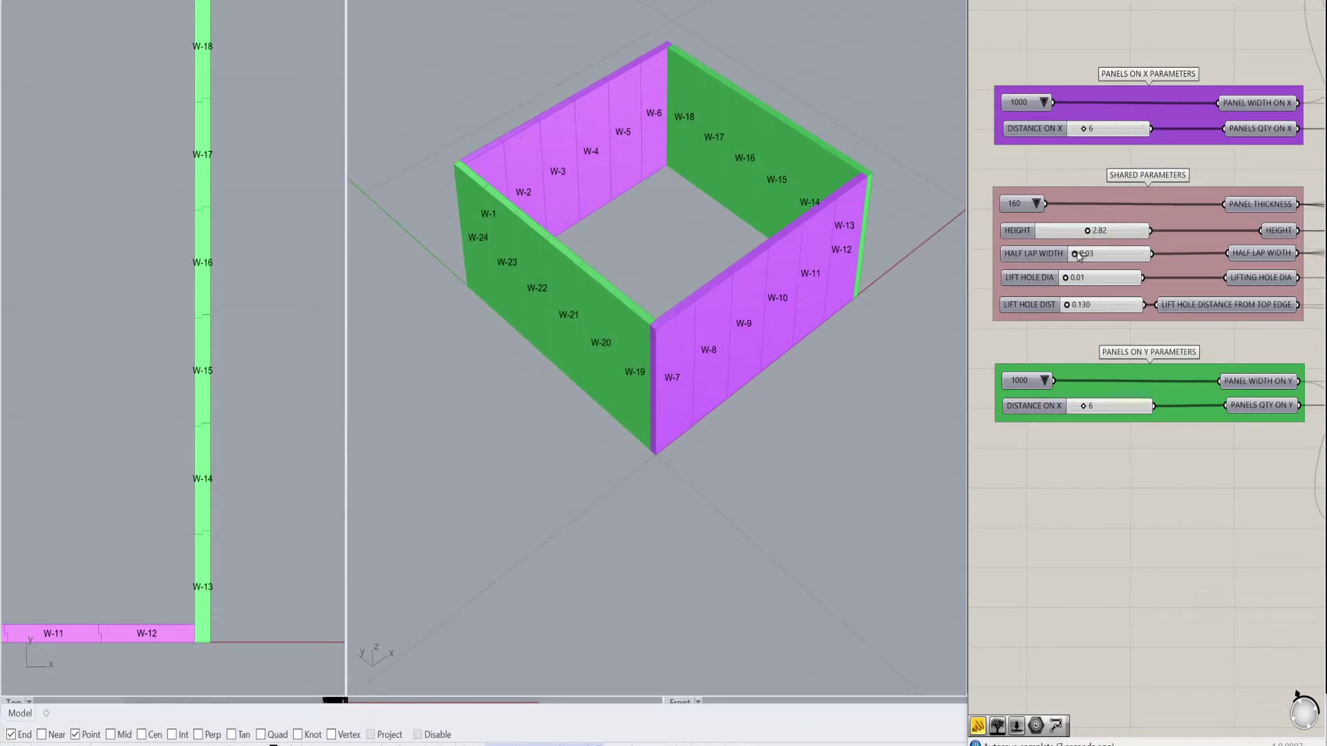
scroll(722, 228, down, 3)
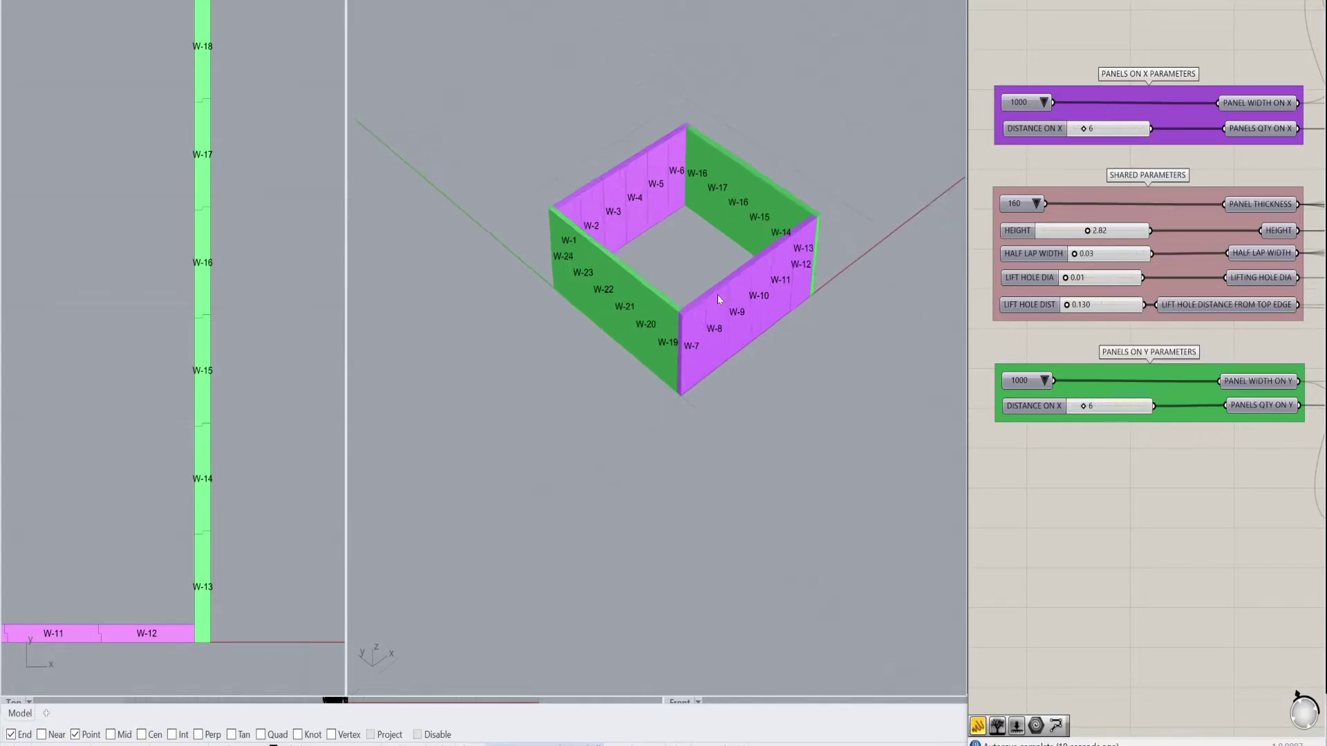
scroll(726, 225, up, 5)
scroll(724, 214, down, 3)
right_drag(723, 212, 701, 234)
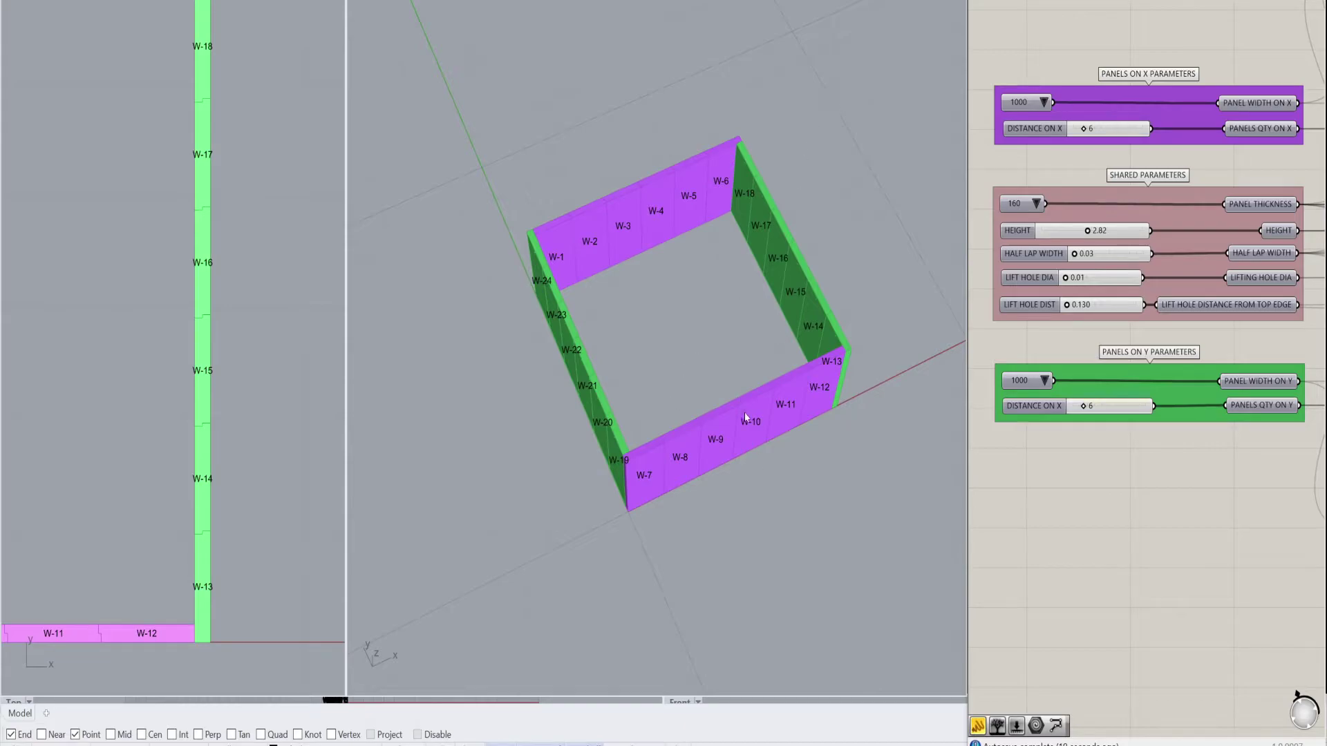
scroll(741, 404, up, 10)
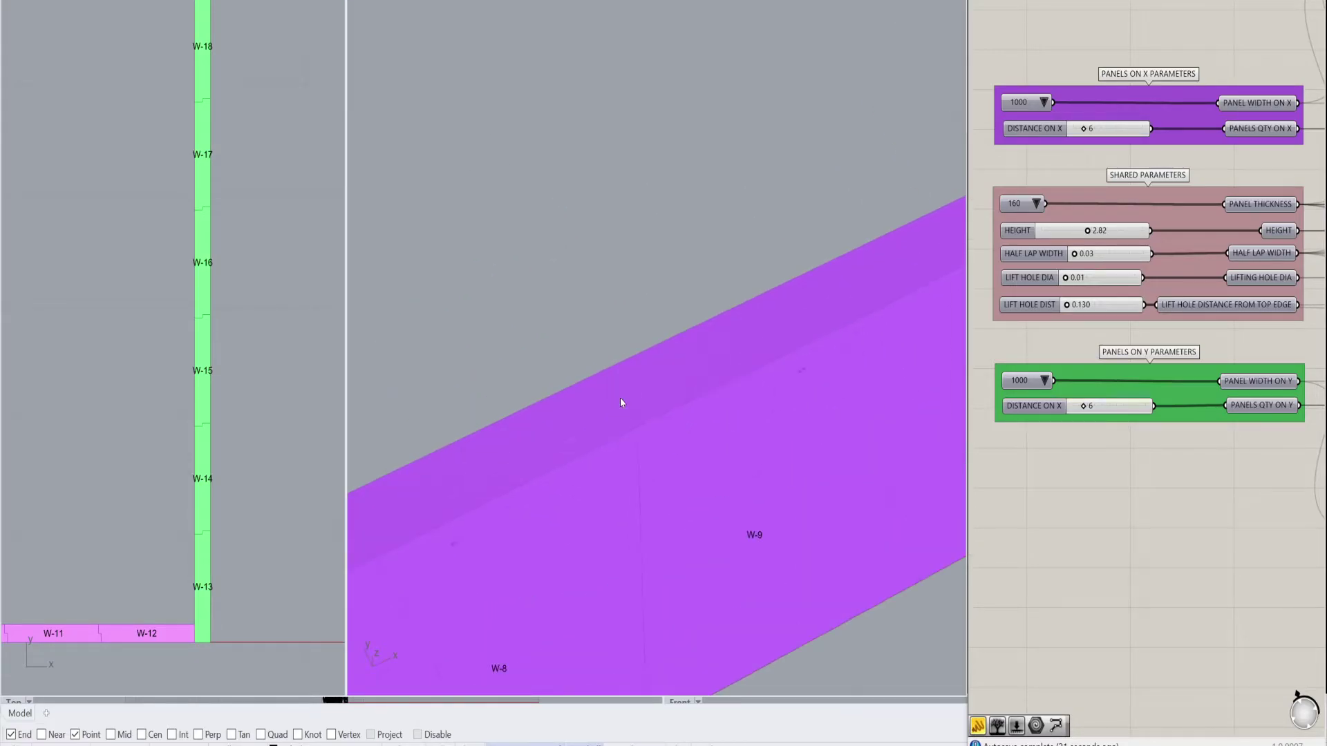
right_drag(606, 411, 712, 342)
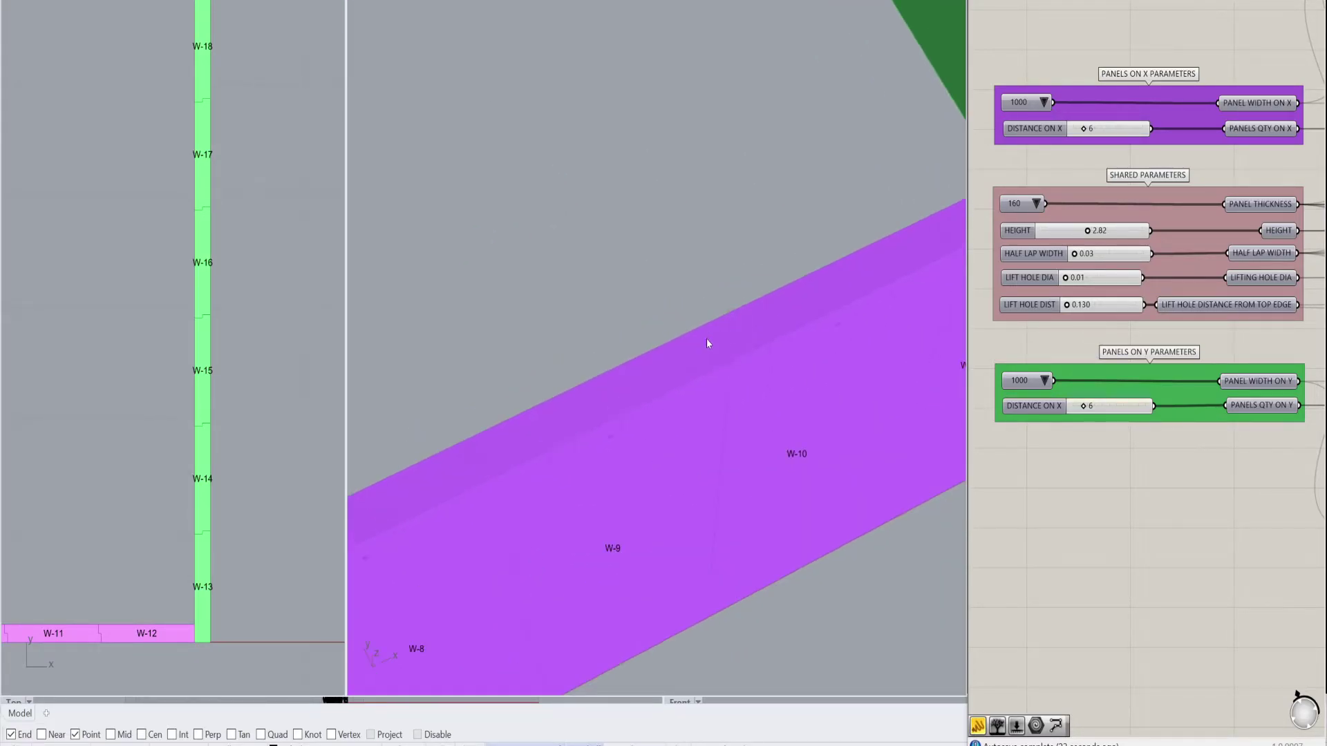
scroll(632, 406, down, 5)
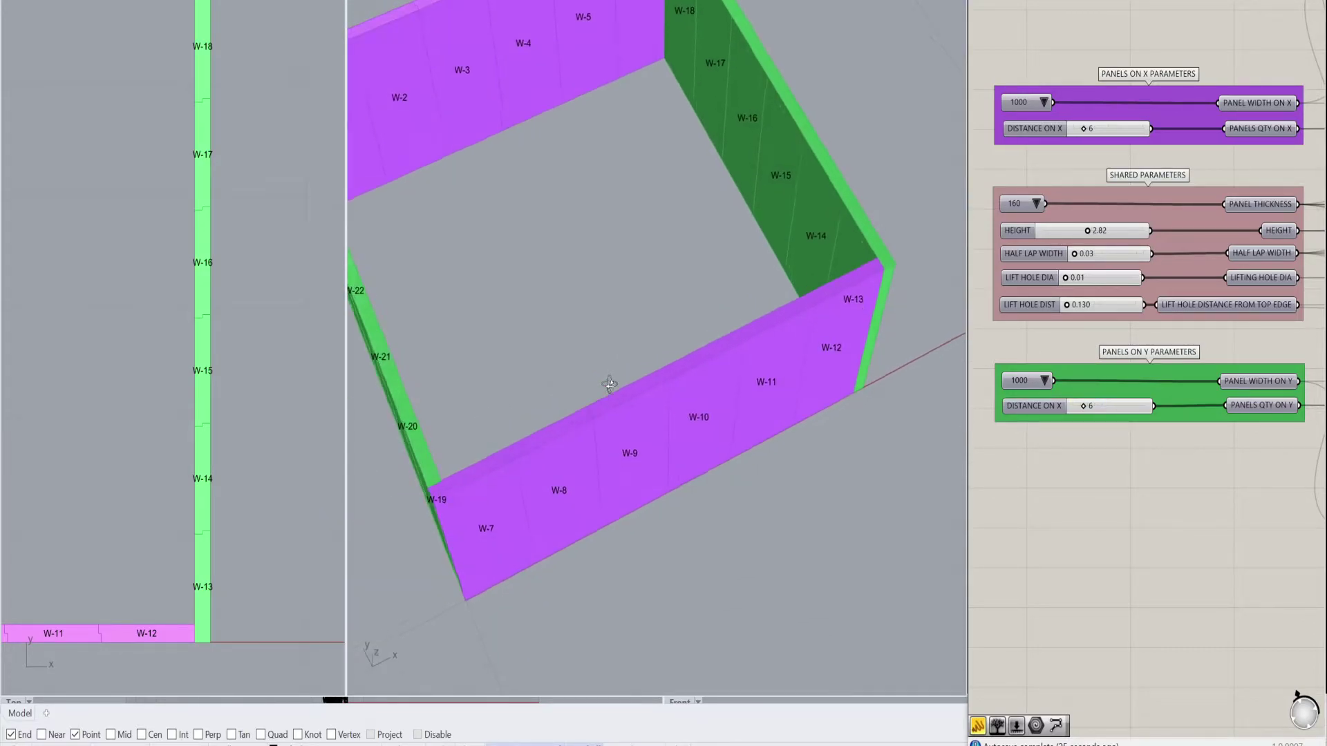
scroll(606, 409, up, 5)
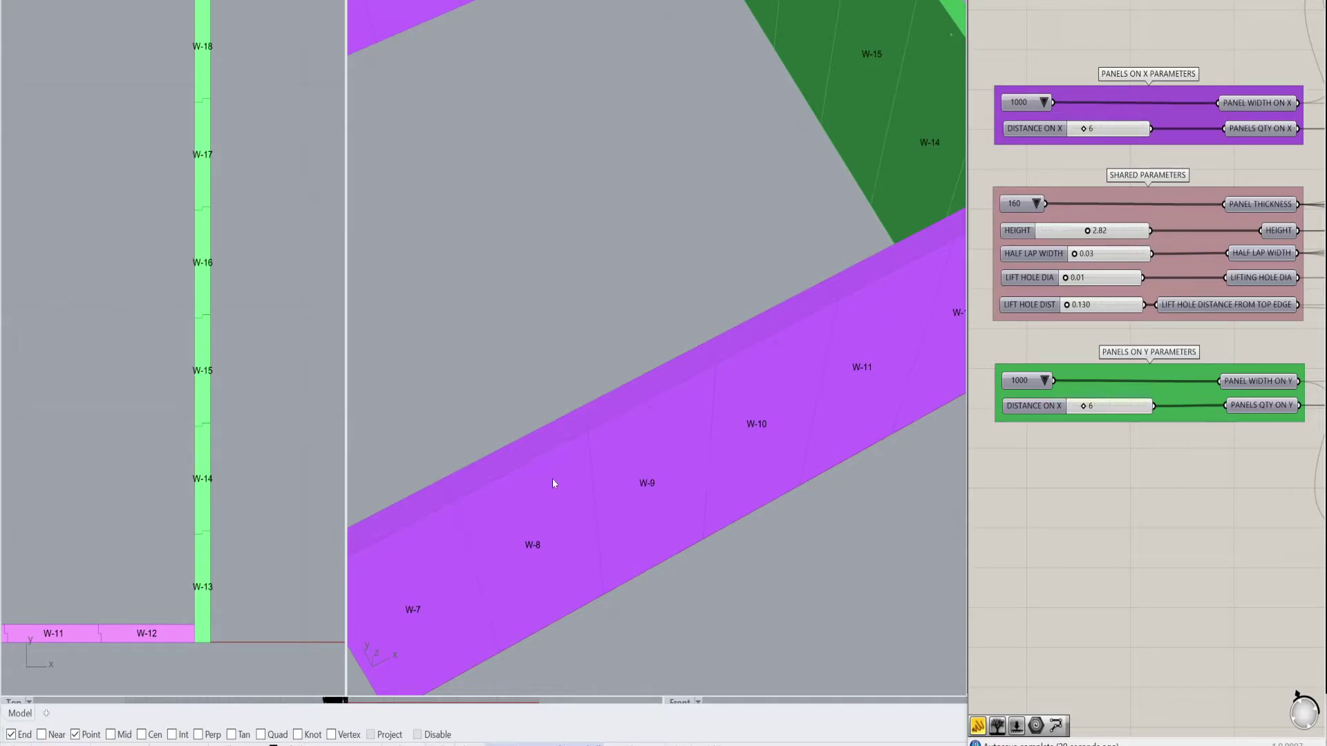
scroll(593, 395, down, 6)
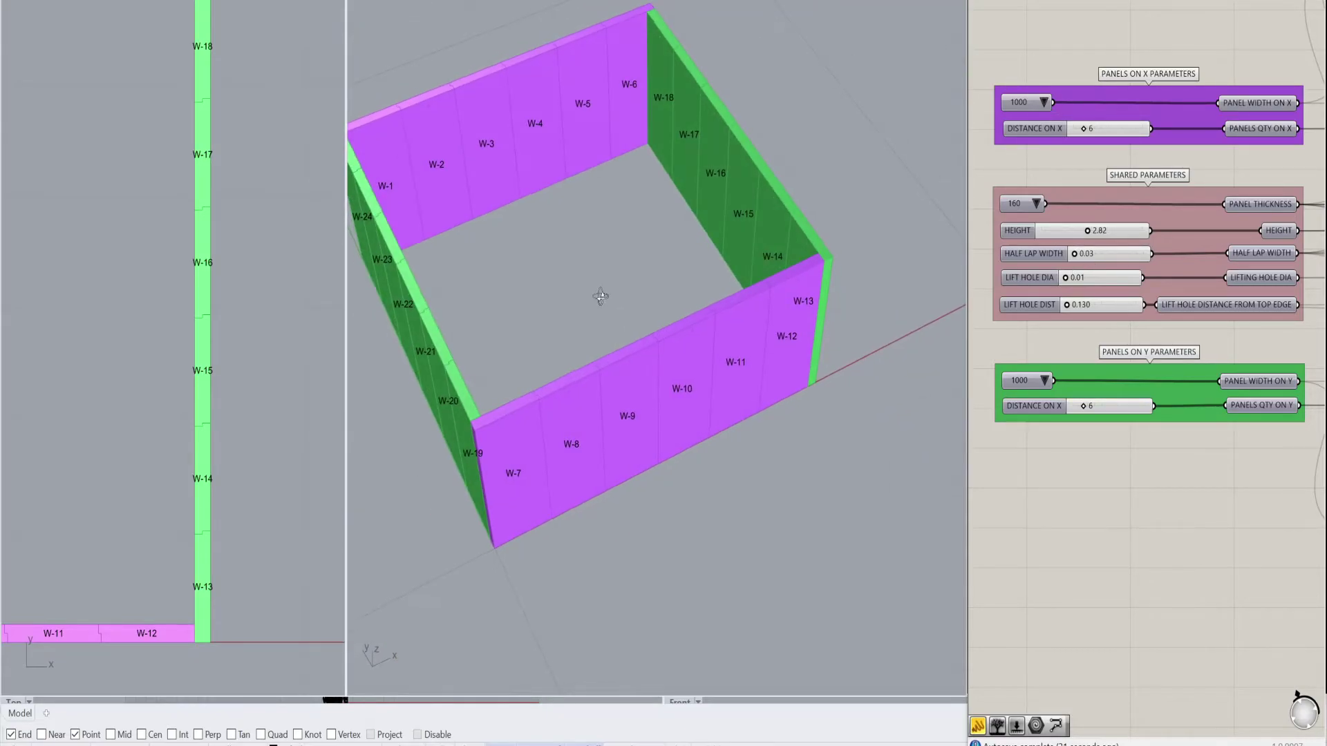
Review the complete enclosure layout and panel numbering from above in the perspective and top views
shift+right_drag(601, 297, 656, 369)
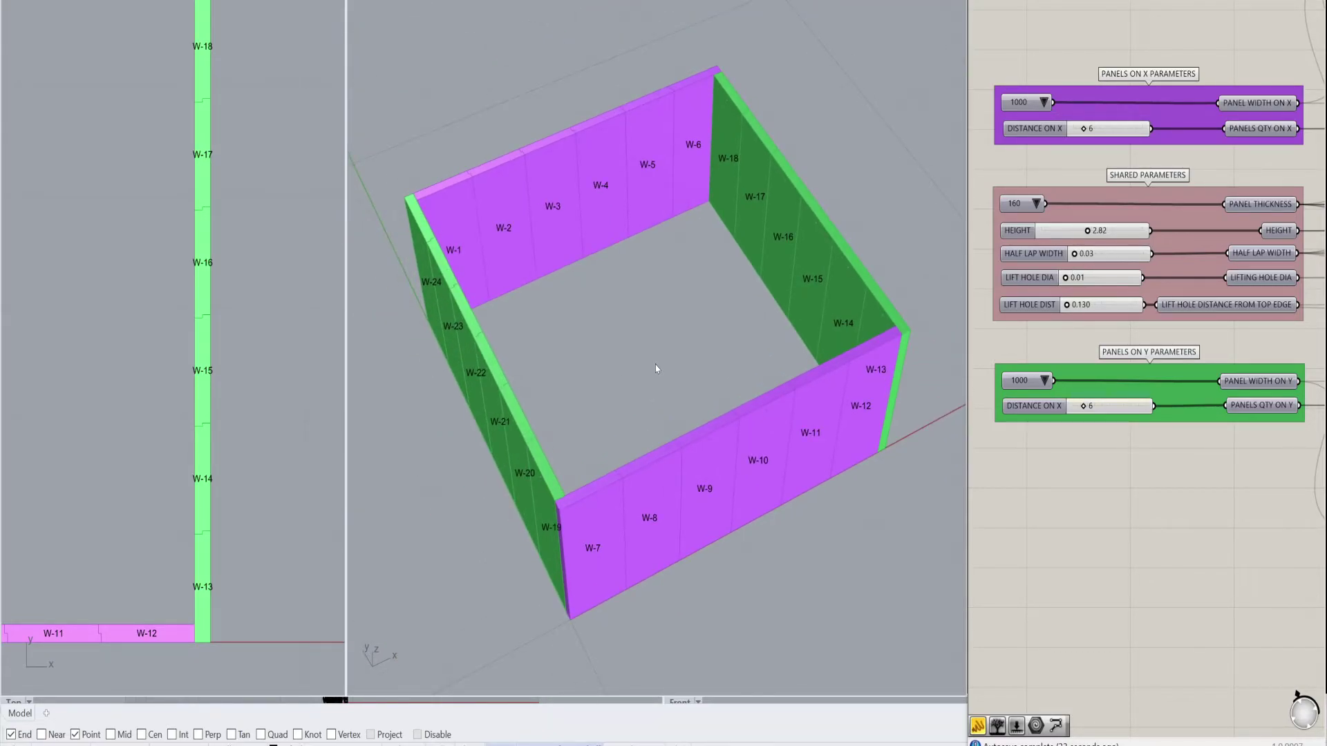
scroll(645, 389, down, 2)
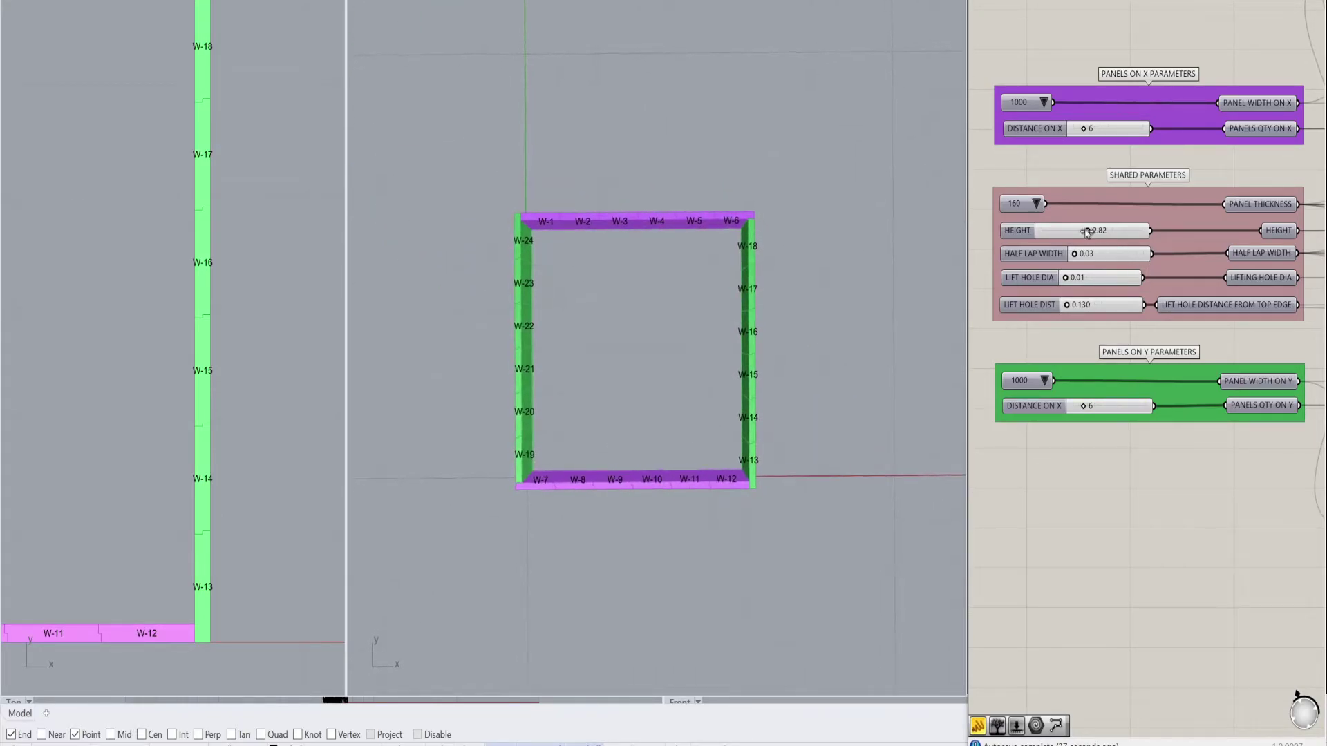
scroll(690, 228, down, 2)
right_drag(781, 263, 484, 290)
scroll(252, 311, down, 5)
scroll(181, 296, up, 3)
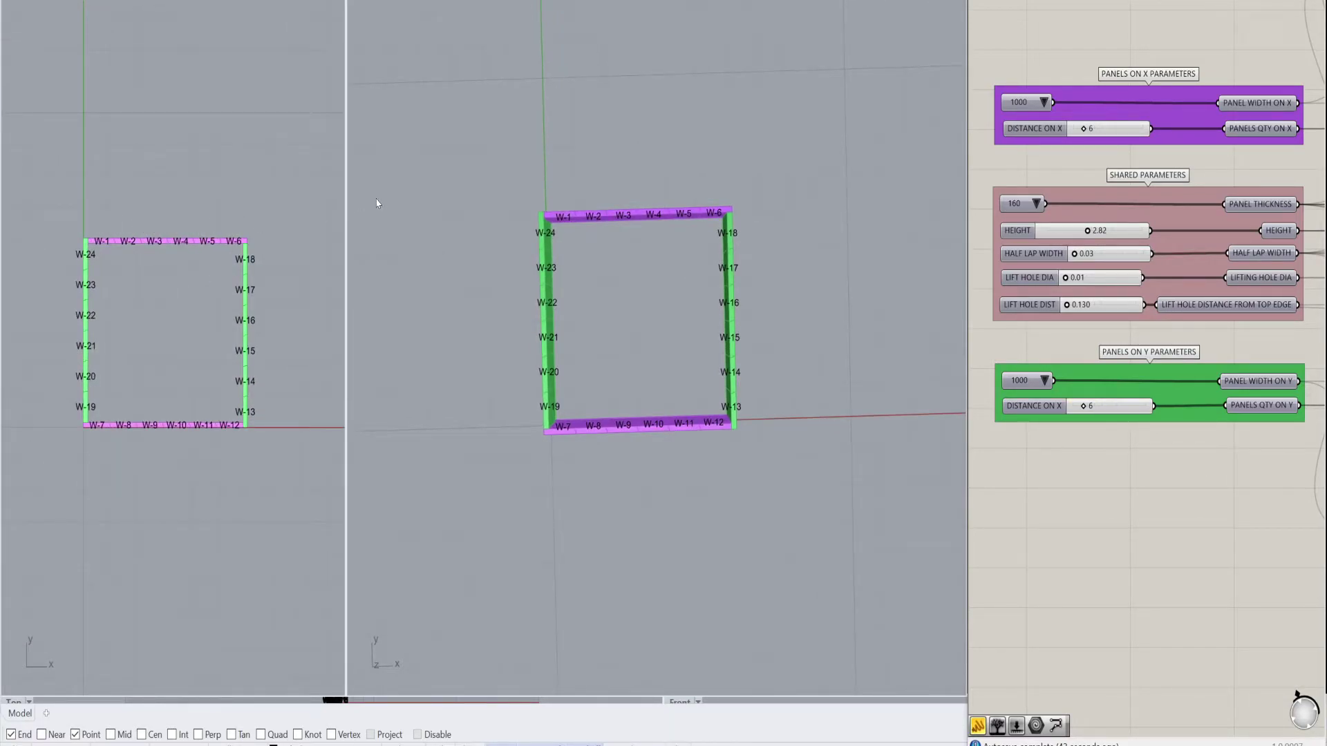
Widen the top view and set the shared half lap width to 0.20
drag(347, 201, 706, 200)
scroll(460, 255, up, 3)
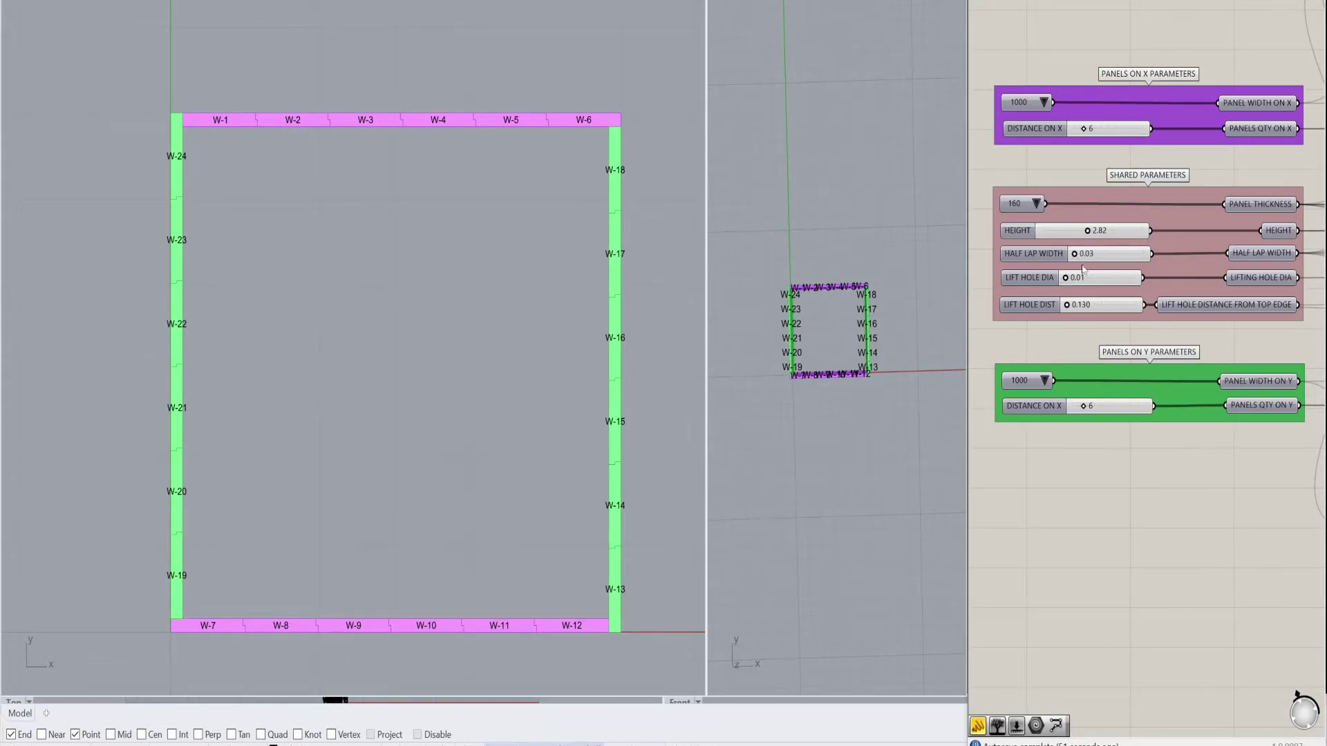
drag(1074, 254, 1151, 266)
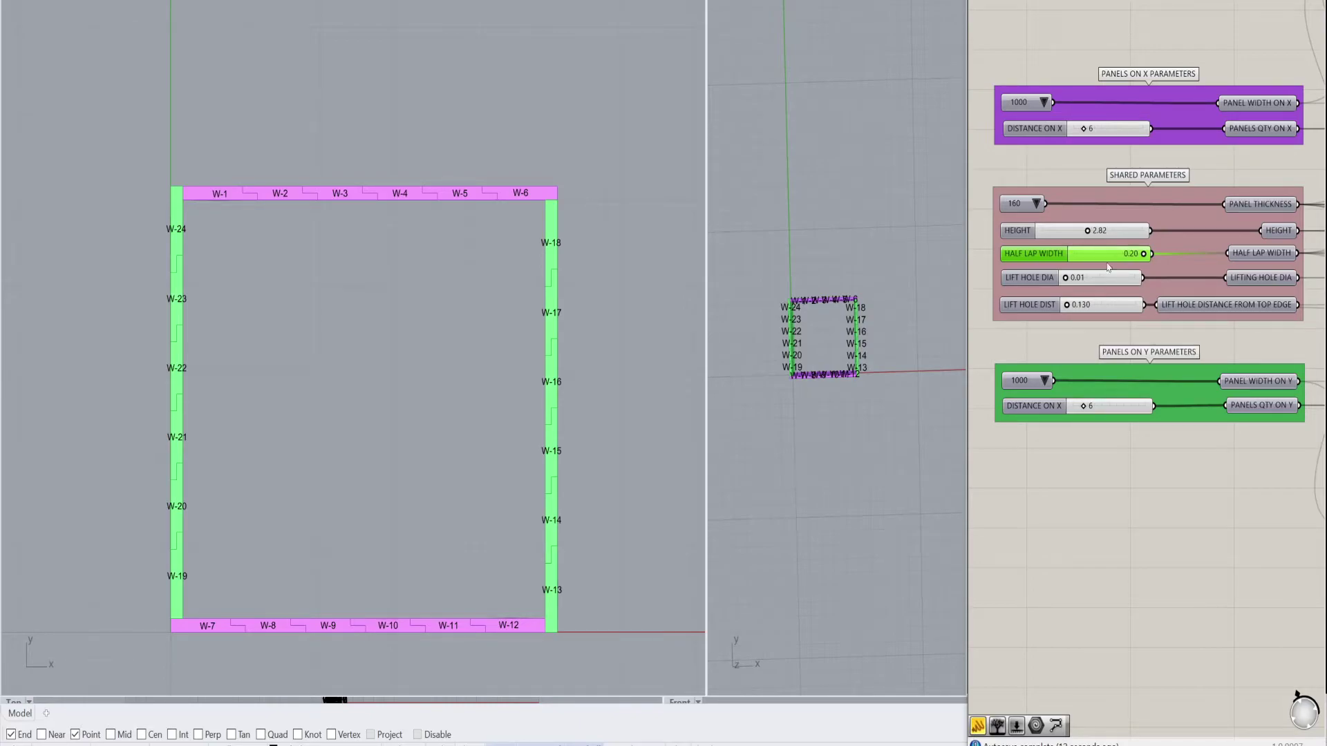
Set the panel quantity to 8 on X and 7 on Y, and check the lap joints along W-3 to W-6
drag(1083, 129, 1090, 130)
drag(1083, 407, 1087, 408)
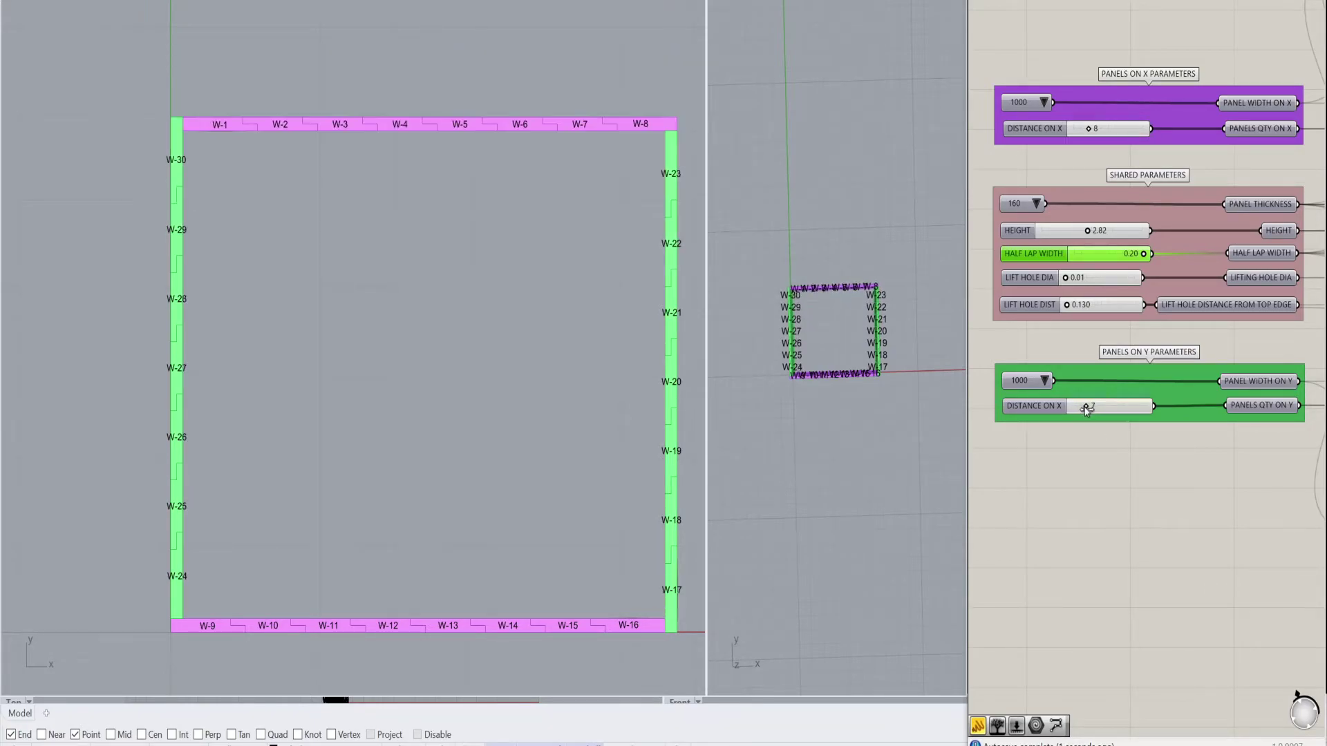
scroll(474, 210, down, 2)
scroll(492, 187, down, 1)
scroll(449, 184, up, 7)
right_drag(466, 201, 390, 205)
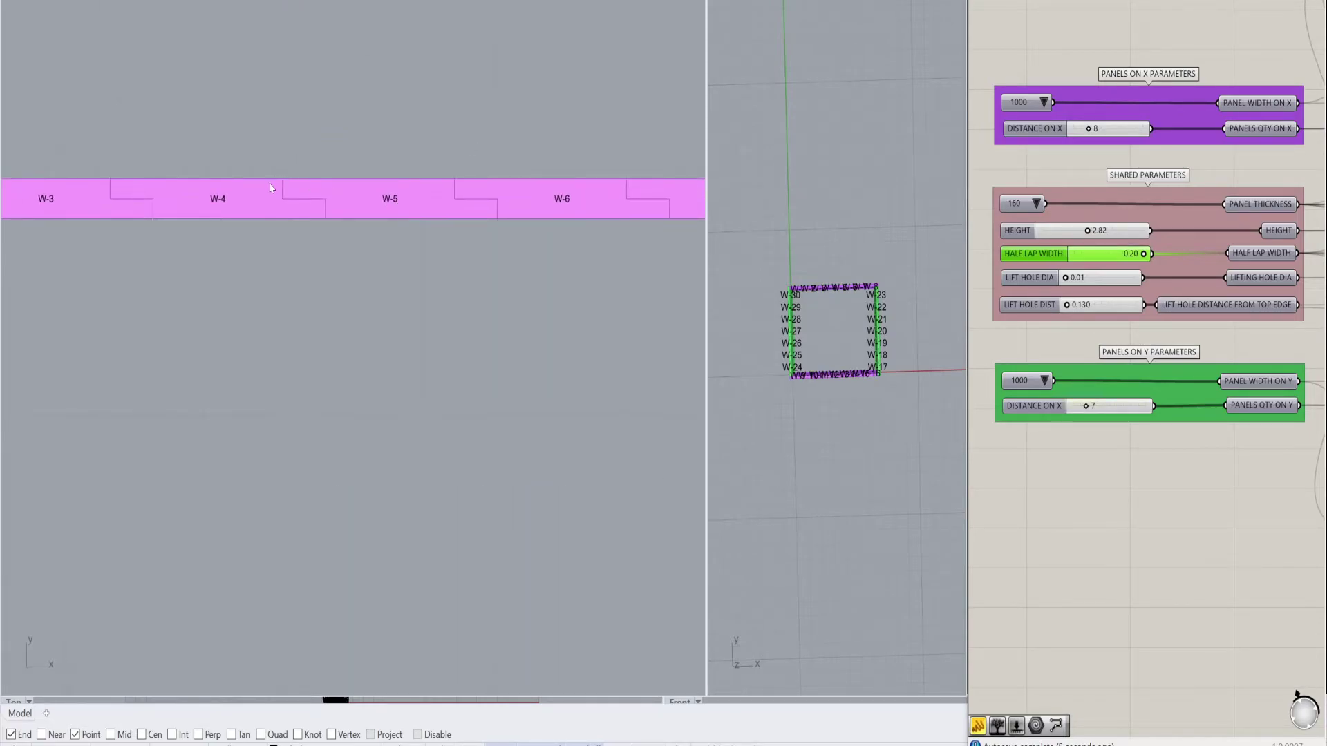
scroll(481, 250, down, 6)
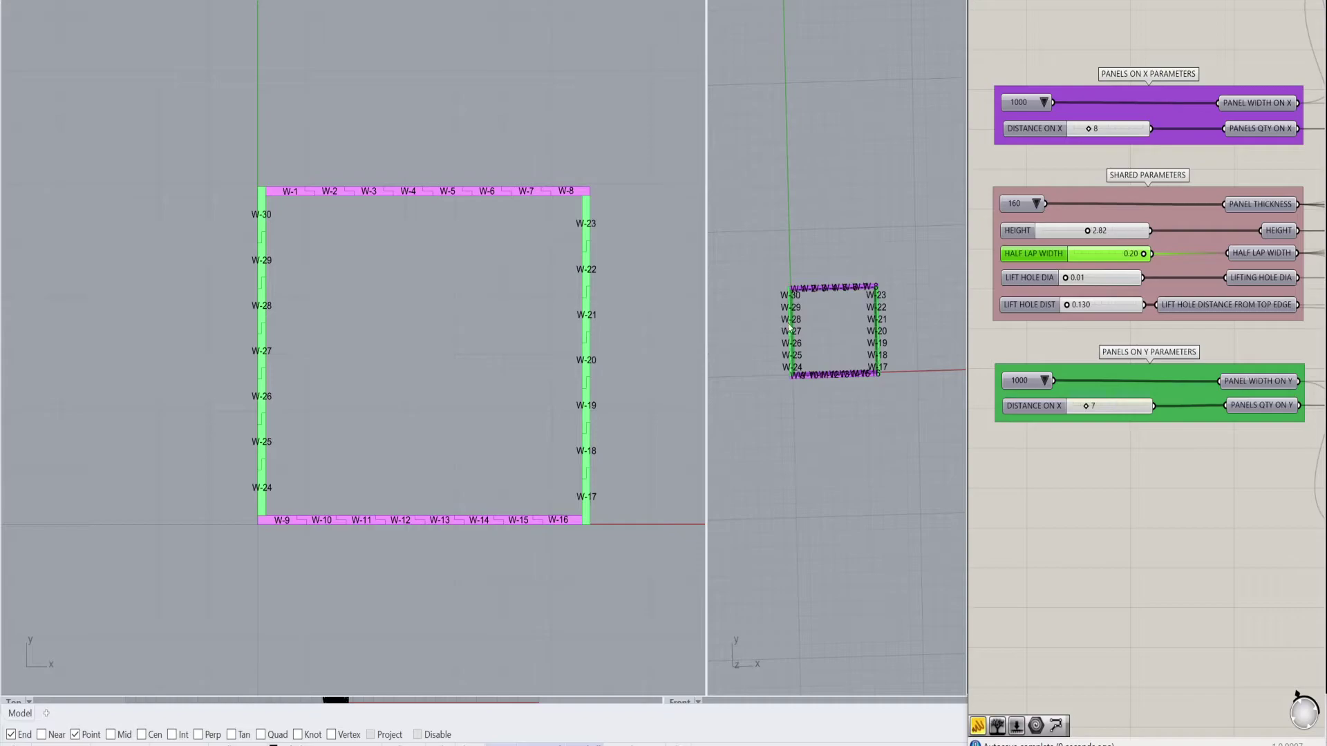
Set the shared half lap width to 0.05
drag(1142, 254, 1053, 263)
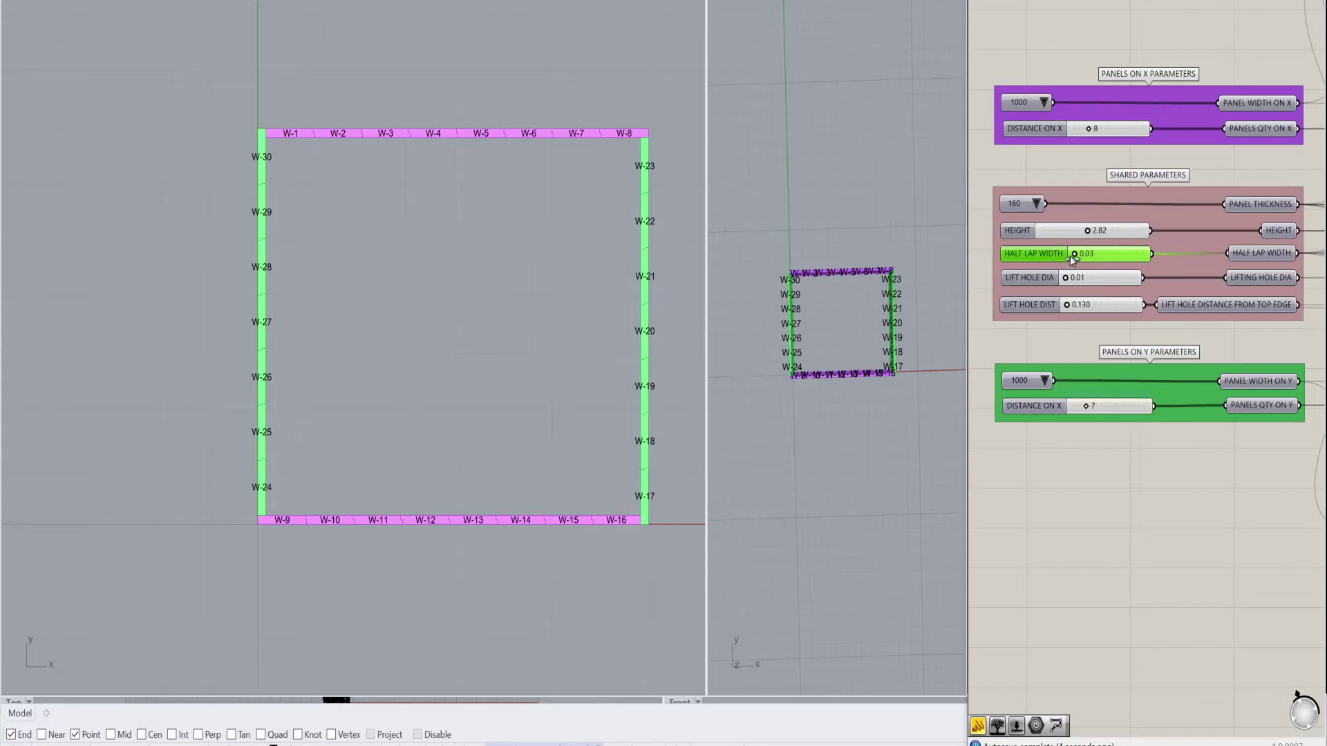
double_click(1090, 256)
text(0.05)
key(Return)
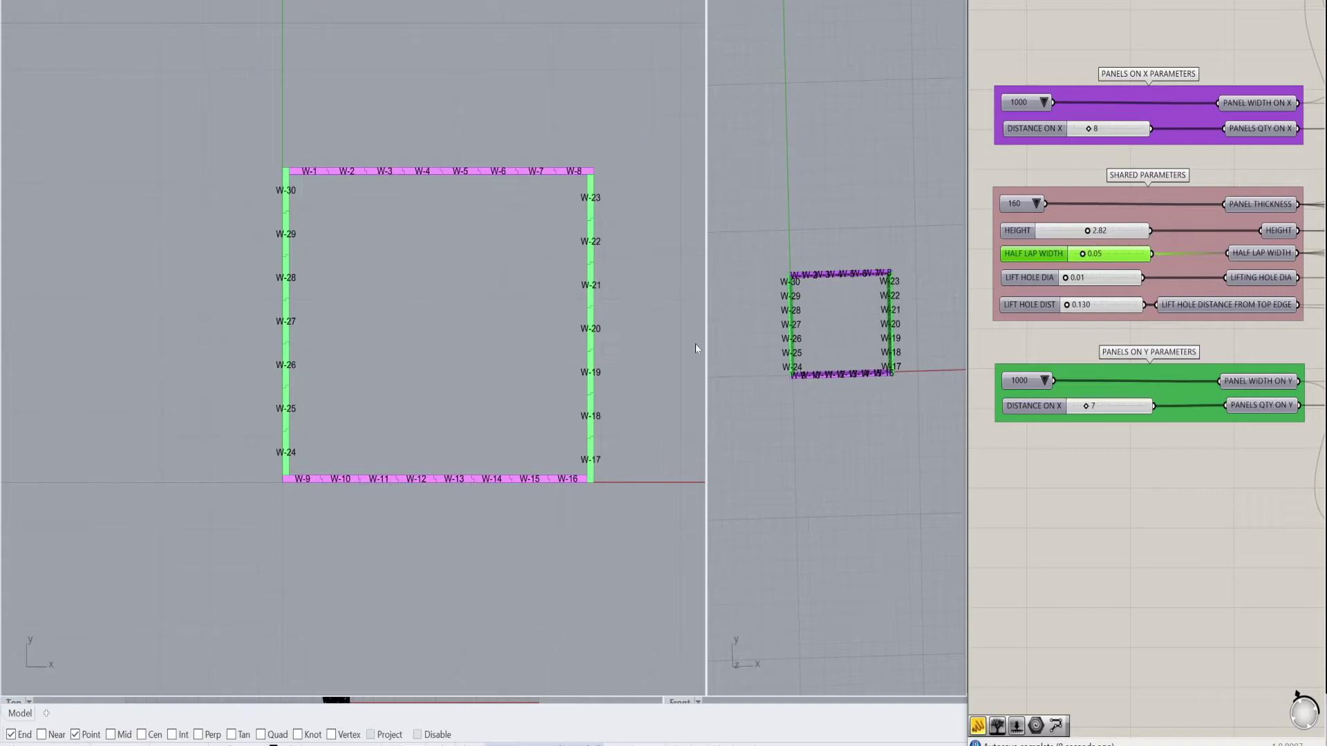
Enlarge the perspective view and set the panel quantity to 3 on both X and Y
drag(293, 330, 282, 330)
right_drag(629, 400, 651, 344)
click(1172, 439)
scroll(551, 391, up, 3)
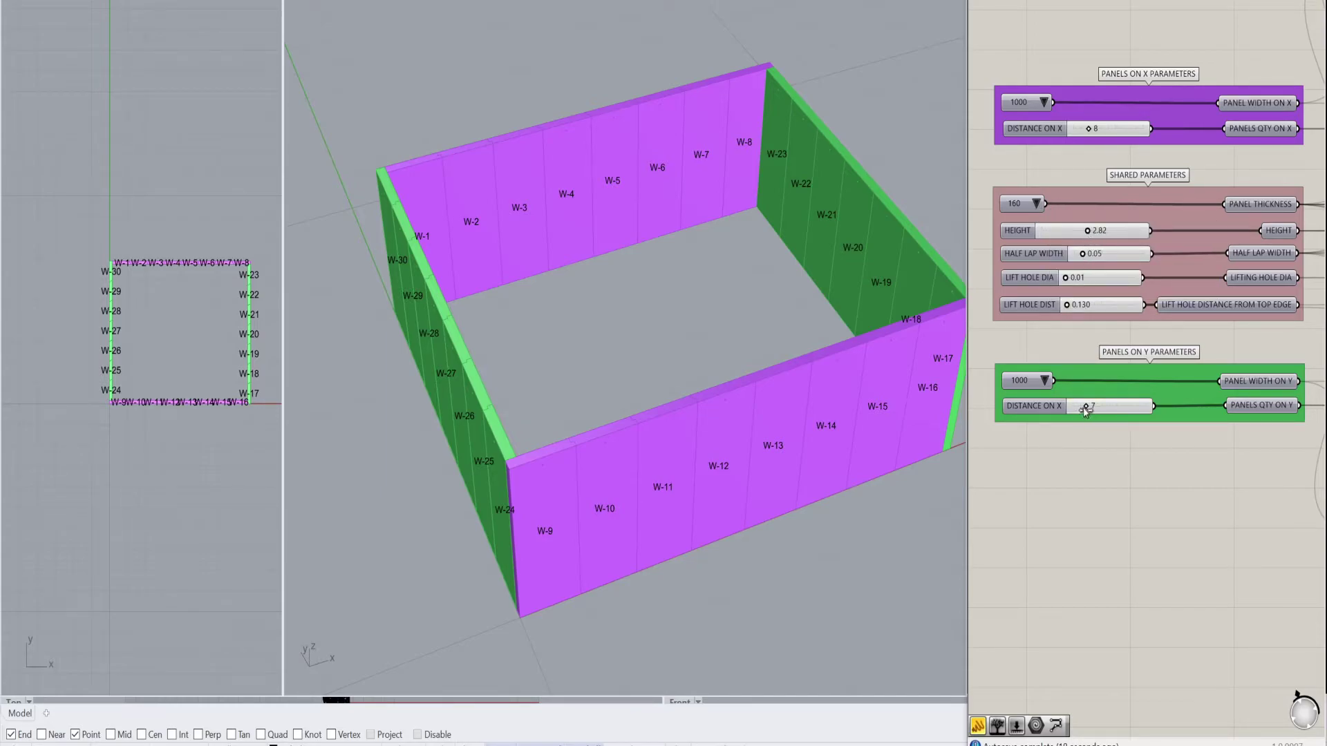
drag(1086, 405, 1075, 406)
drag(1083, 133, 1072, 134)
scroll(631, 513, up, 3)
right_drag(631, 512, 601, 443)
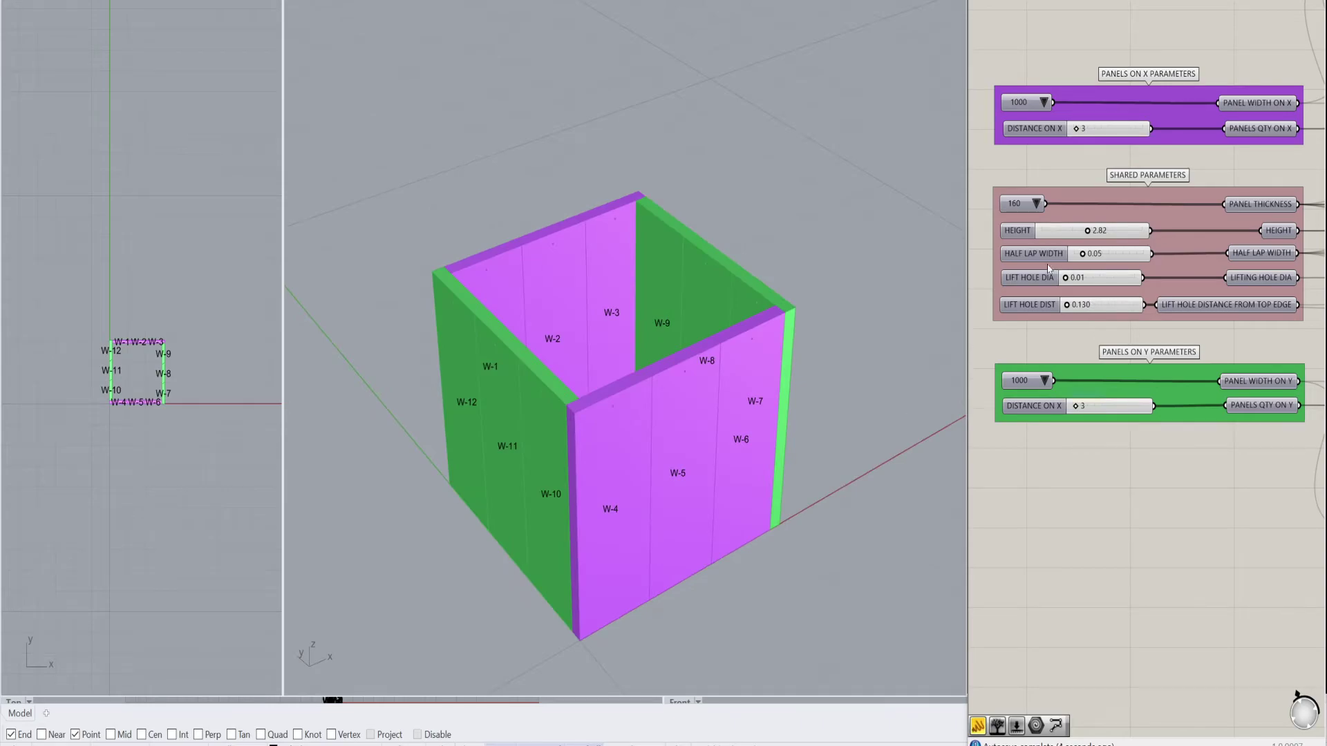
Set the lifting hole diameter to 0.05 and the lift hole distance from the top edge to 0.300
scroll(570, 352, up, 2)
scroll(620, 369, up, 2)
mouse_move(617, 367)
right_down()
mouse_move(622, 385)
mouse_move(618, 366)
right_up()
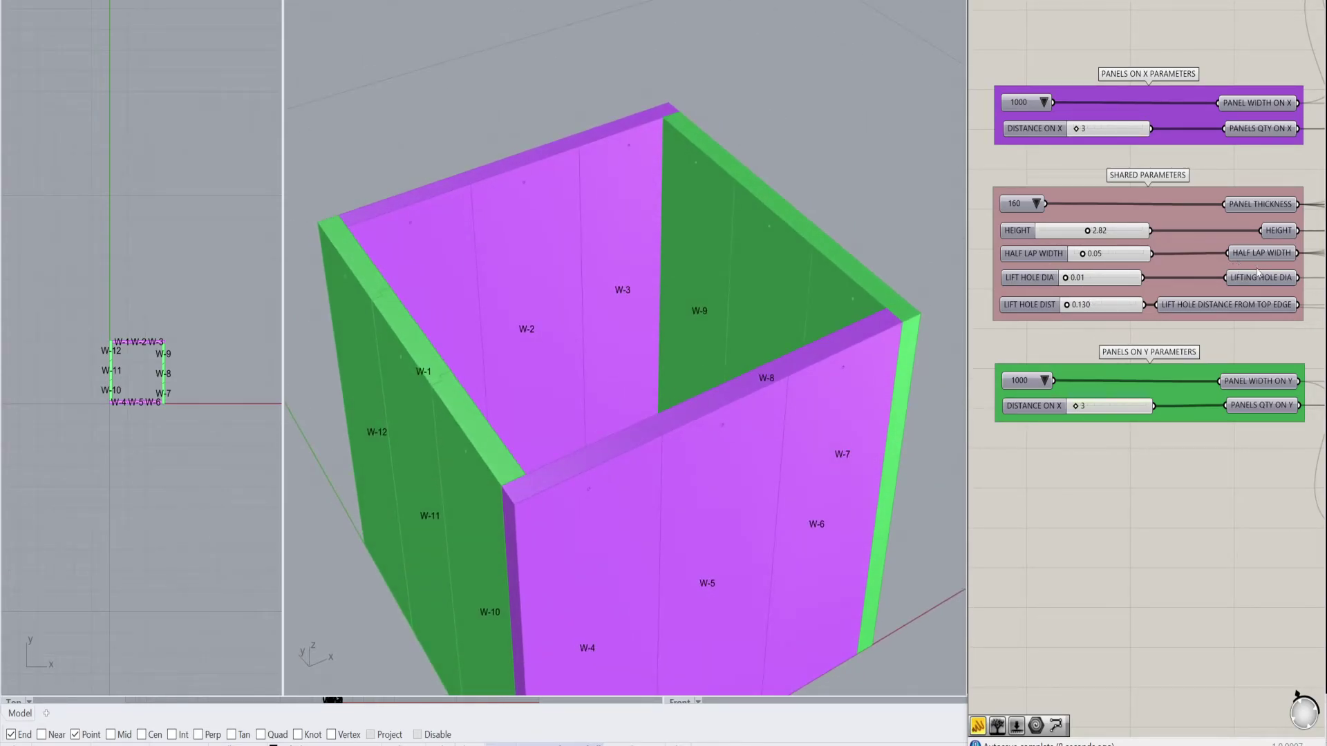
click(1035, 282)
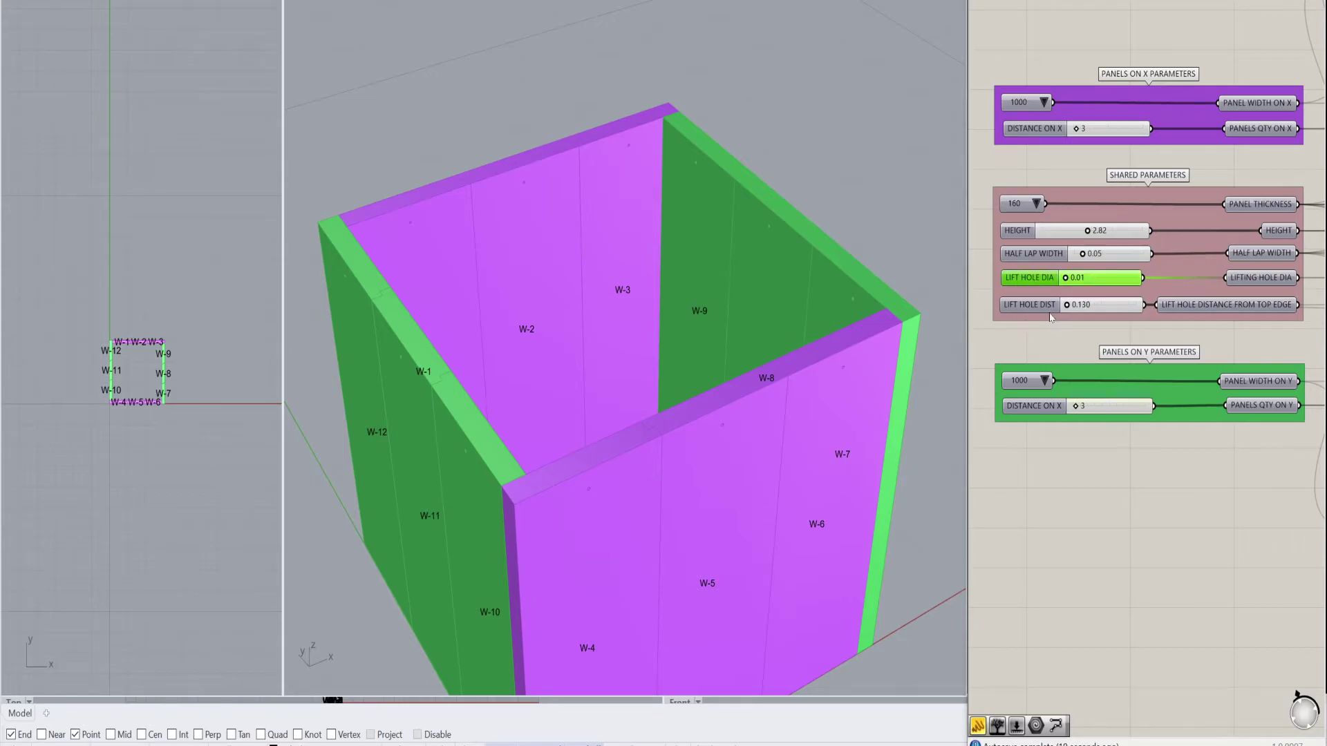
click(1267, 305)
right_drag(619, 406, 620, 376)
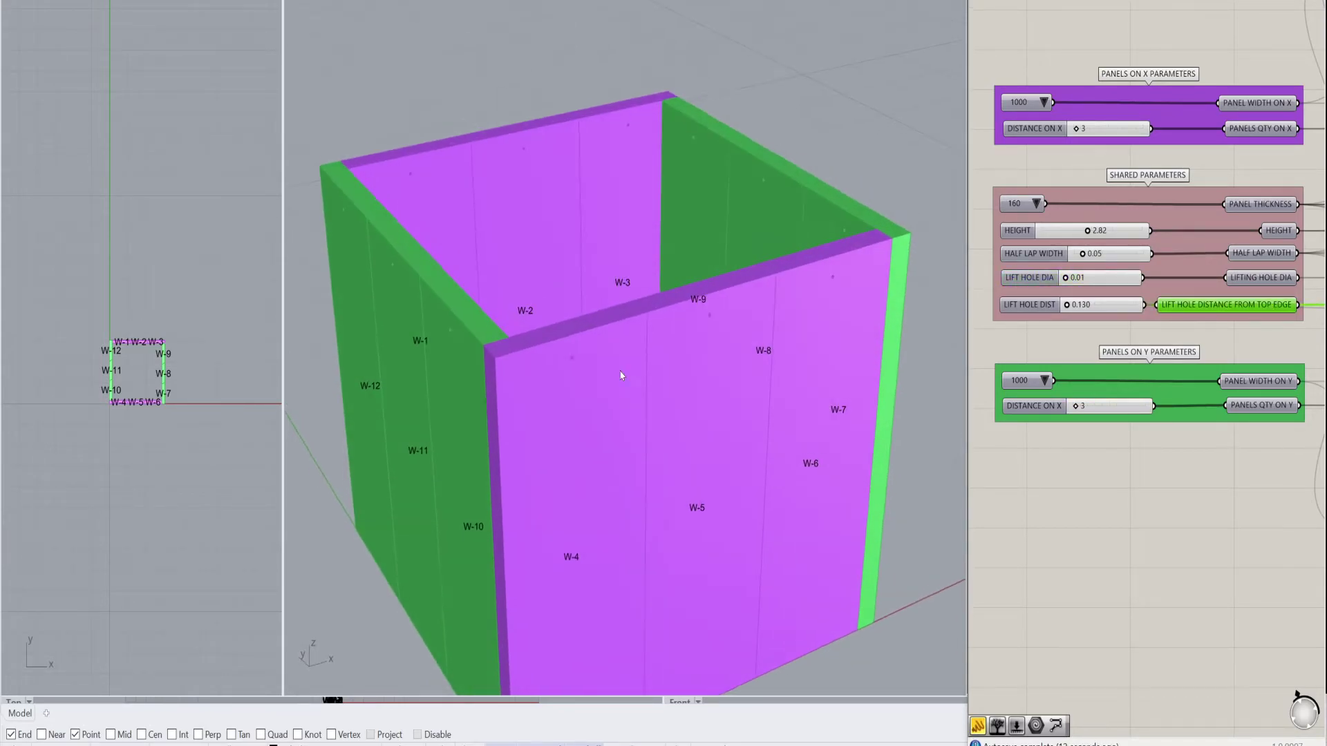
scroll(1080, 267, up, 1)
drag(1062, 279, 1145, 280)
right_drag(622, 256, 404, 207)
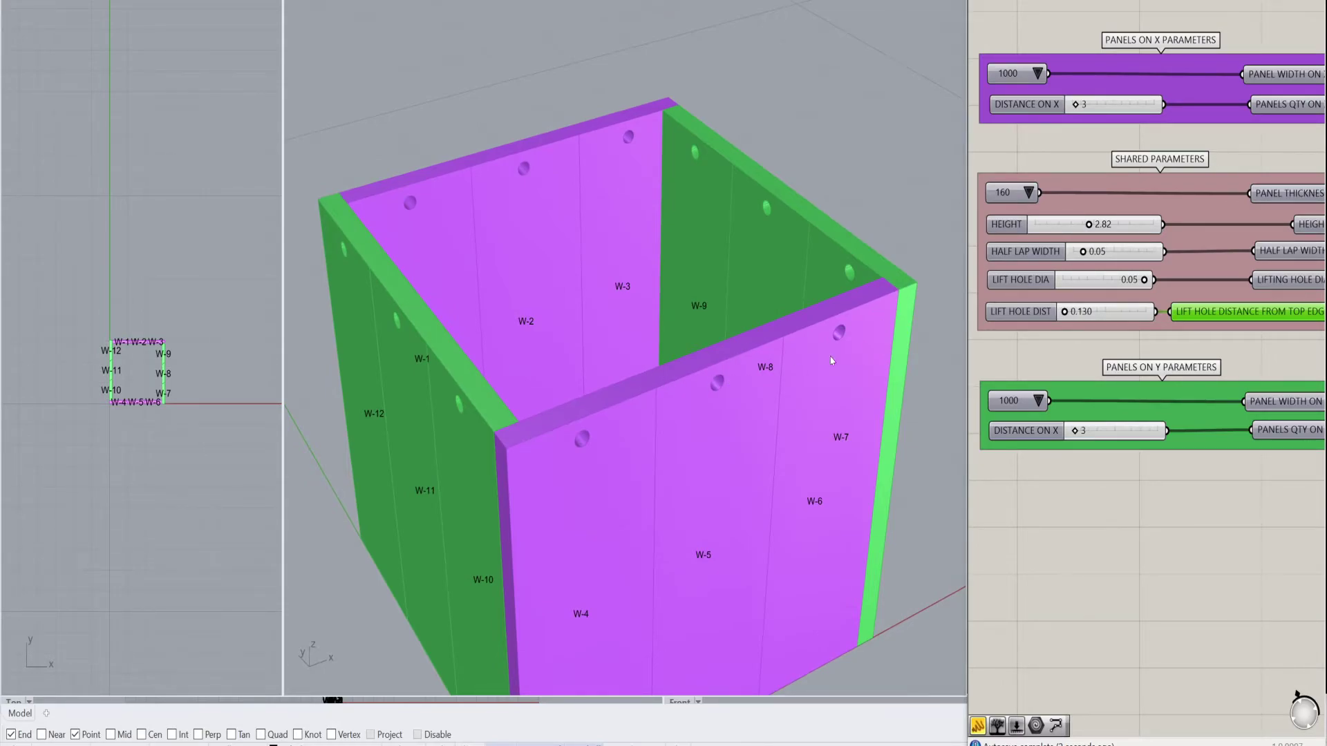
drag(1065, 312, 1102, 312)
scroll(670, 308, down, 2)
Set the panel quantity on Y to 9
drag(1079, 433, 1093, 431)
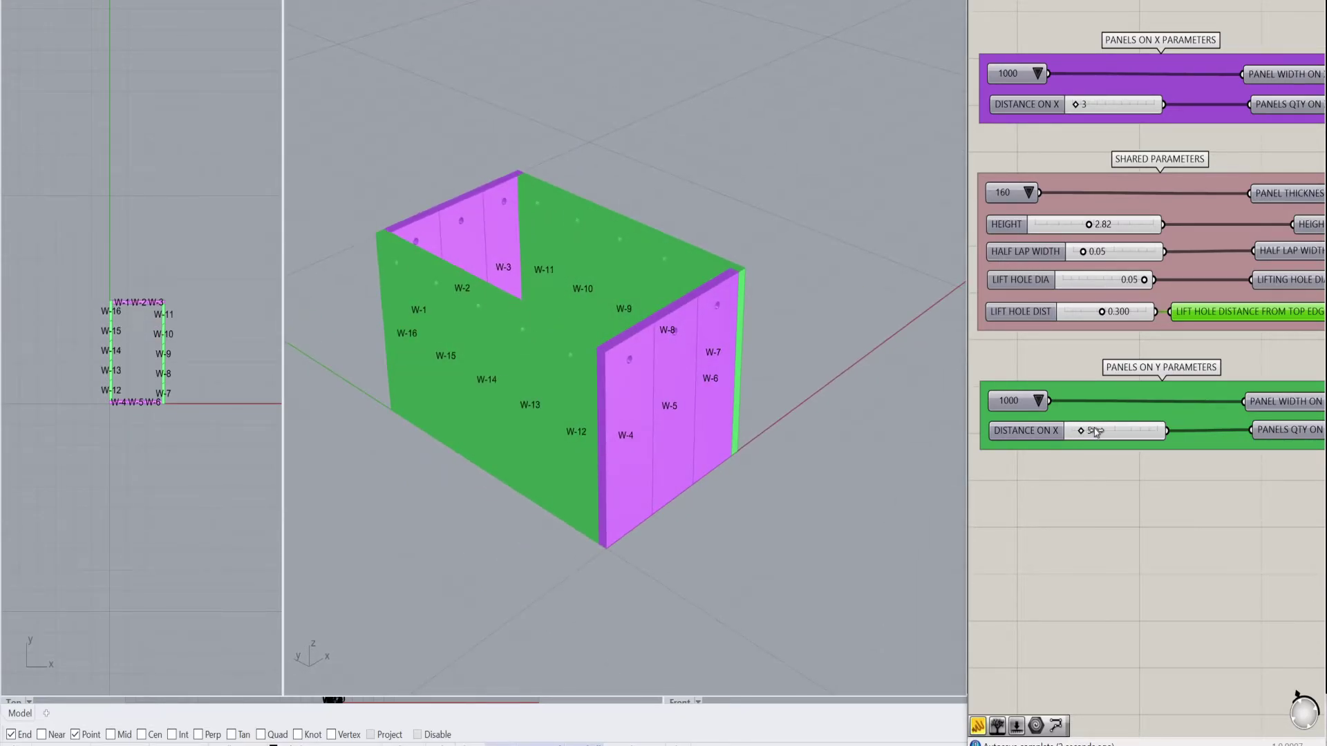
scroll(599, 302, down, 2)
right_drag(599, 302, 454, 289)
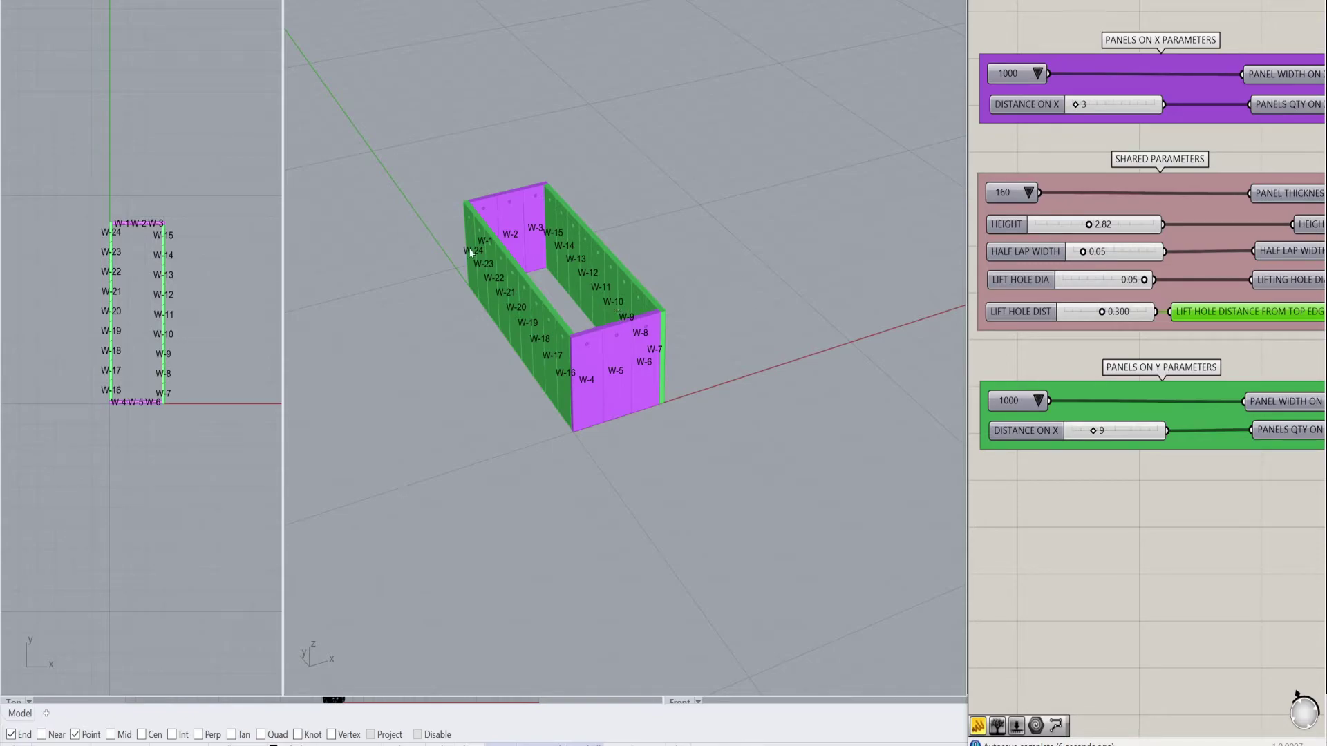
Examine the elongated enclosure from several angles, checking its corners, lifting holes and panel numbering
right_drag(508, 253, 523, 215)
scroll(523, 215, up, 4)
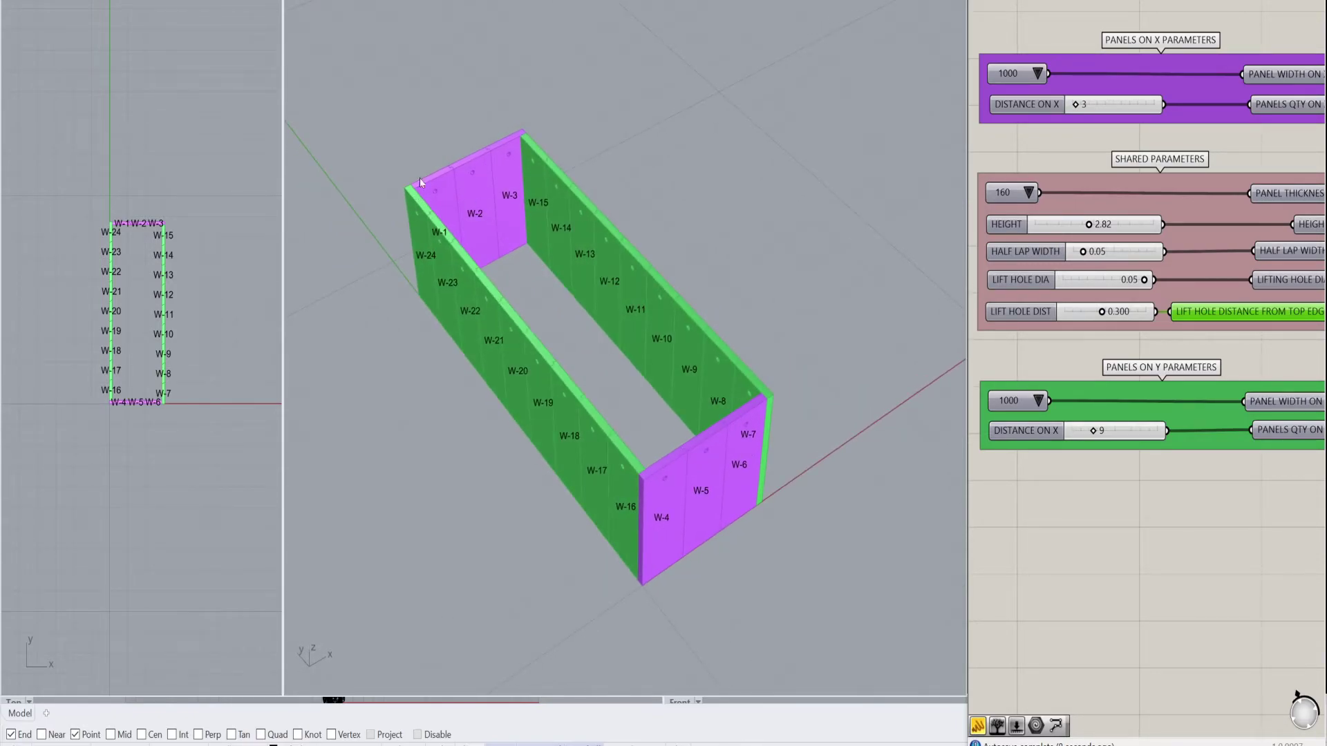
right_drag(484, 144, 781, 377)
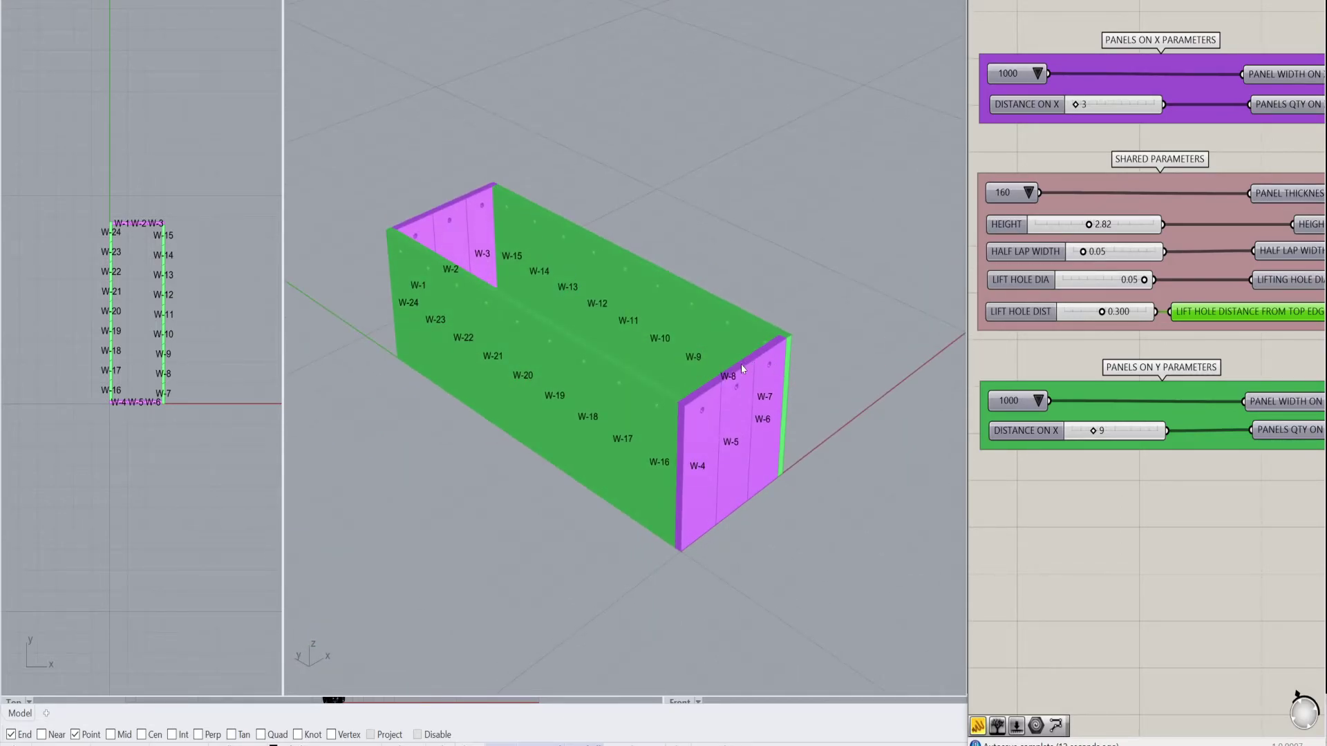
right_drag(508, 232, 367, 316)
right_drag(844, 325, 713, 326)
scroll(746, 375, up, 2)
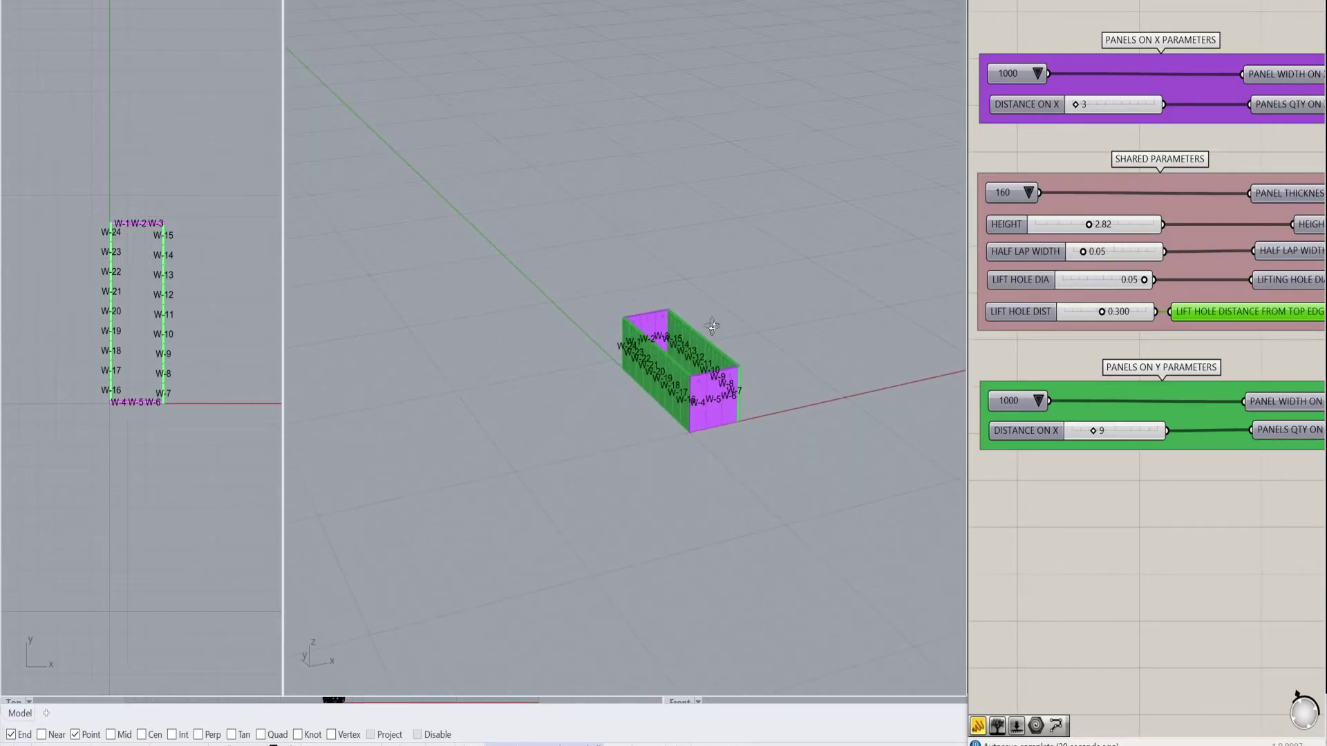
scroll(595, 304, down, 1)
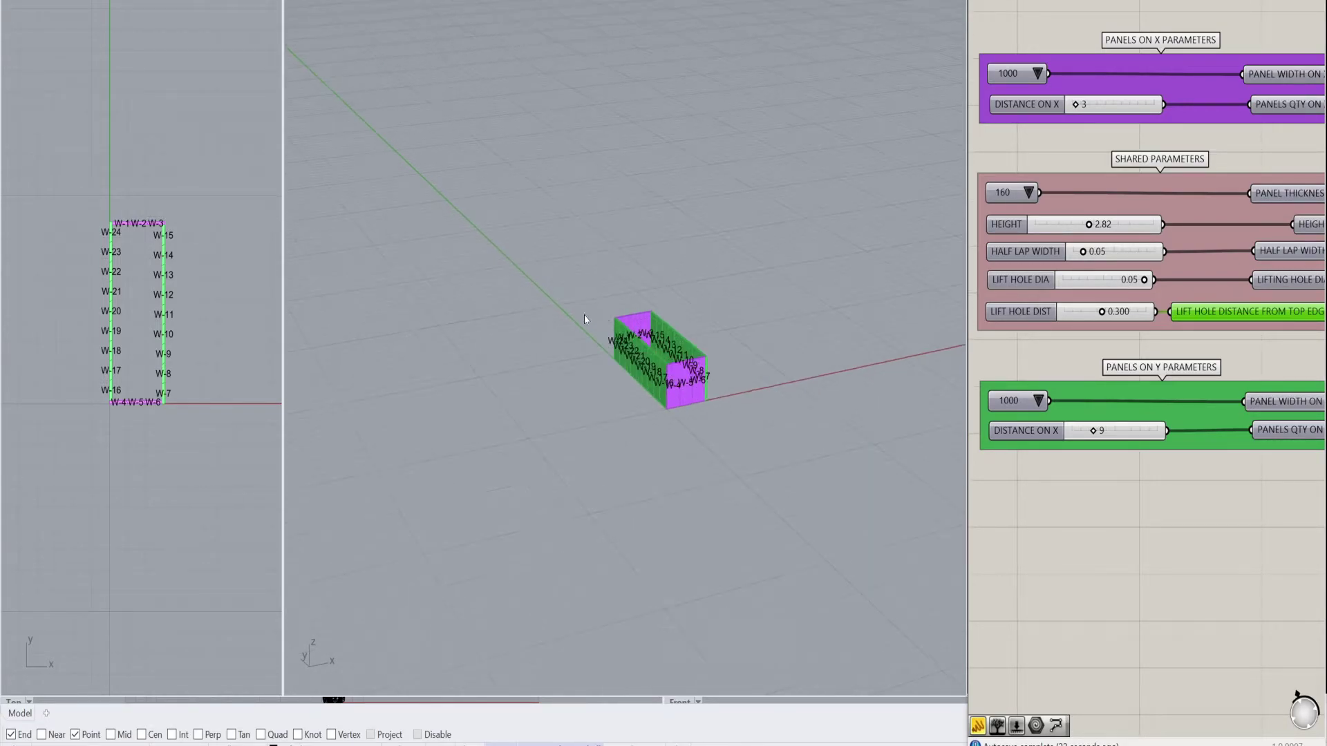
Widen the Grasshopper canvas and review the layout of the whole definition alongside the enclosure
drag(965, 270, 637, 287)
scroll(967, 265, down, 5)
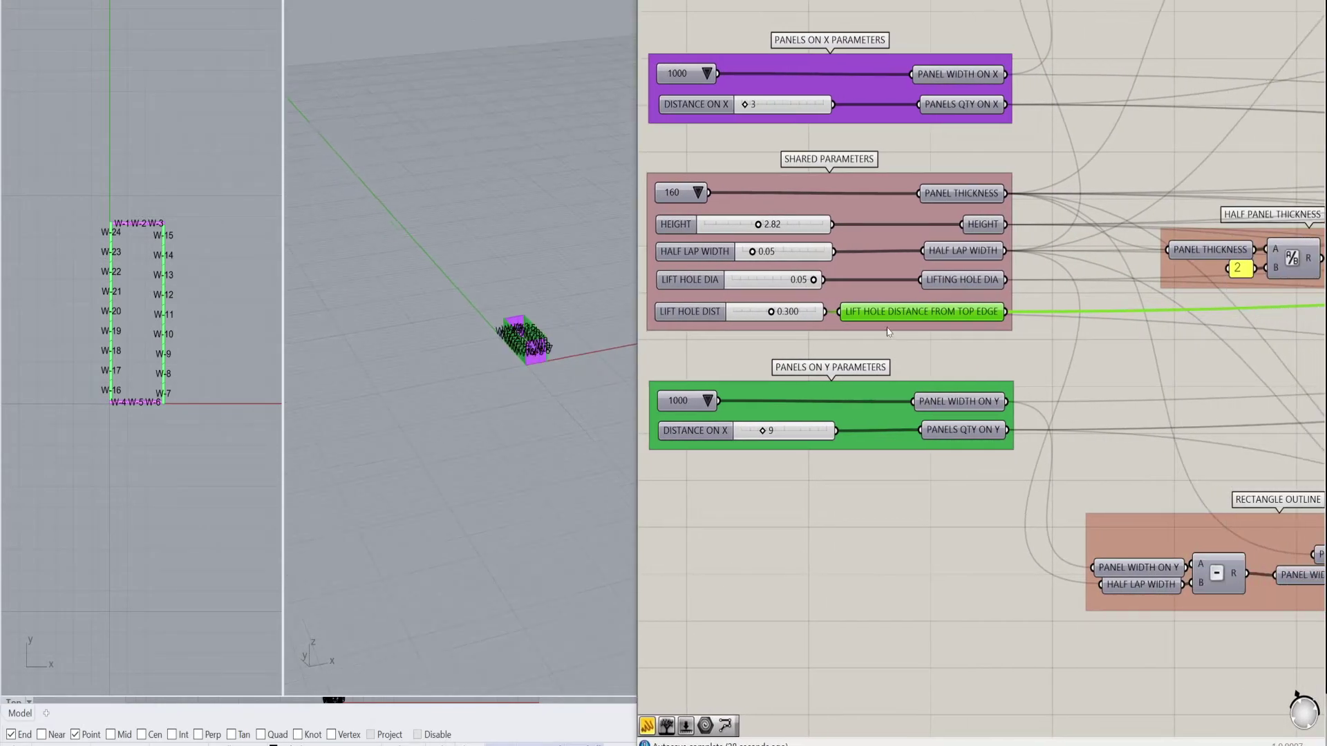
scroll(967, 265, down, 5)
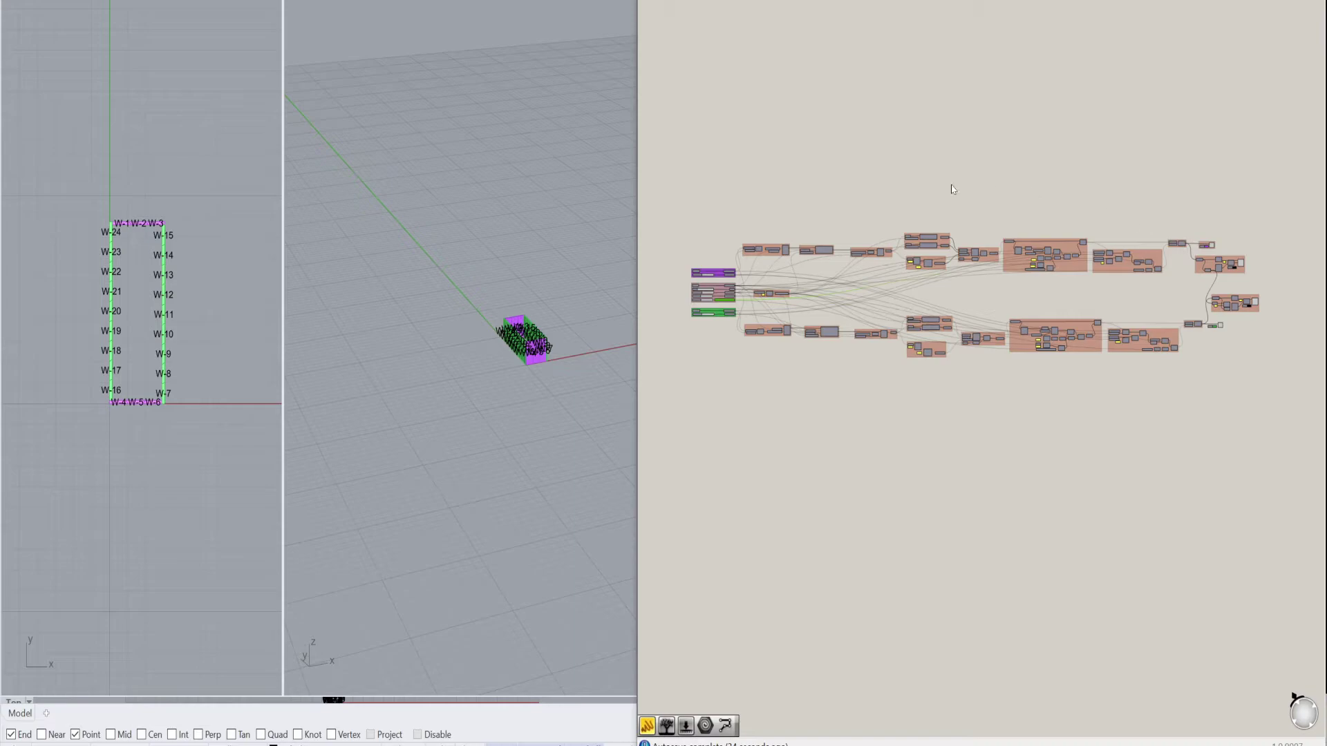
scroll(717, 252, up, 2)
scroll(812, 291, up, 2)
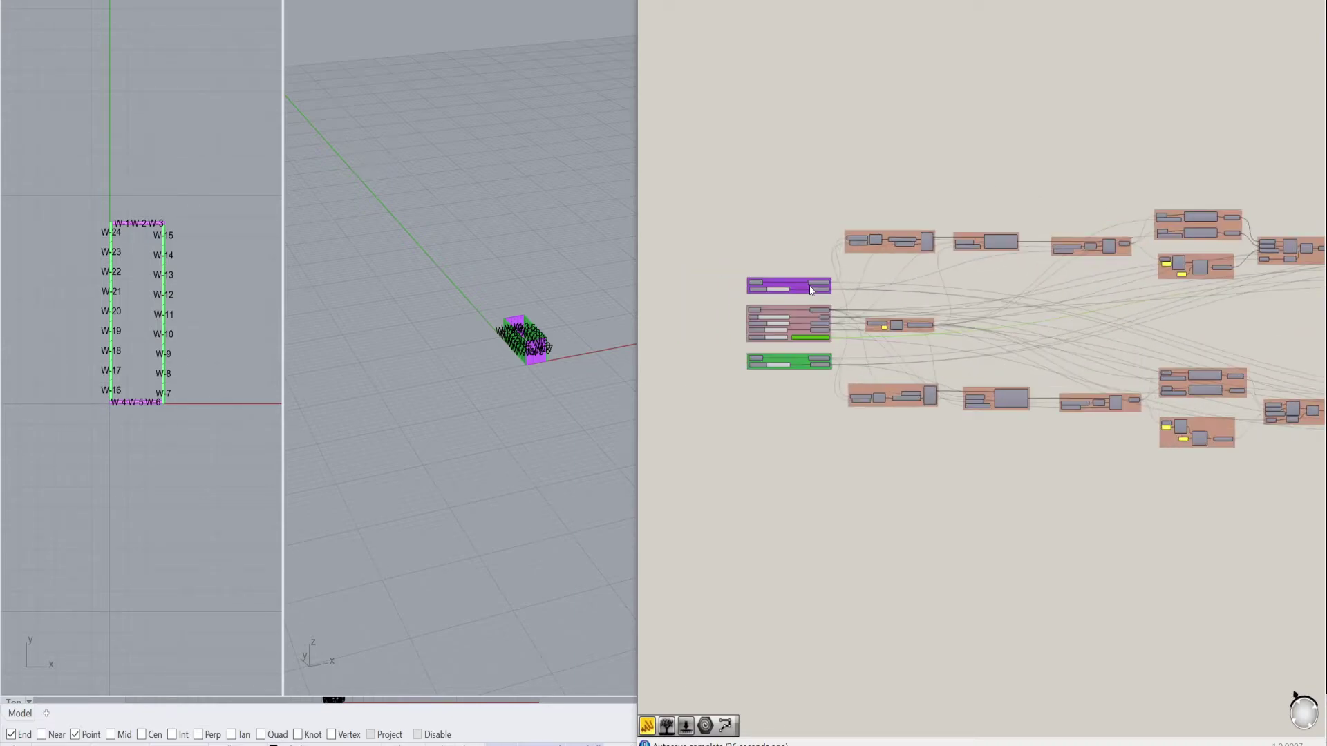
scroll(812, 291, up, 2)
scroll(540, 321, up, 6)
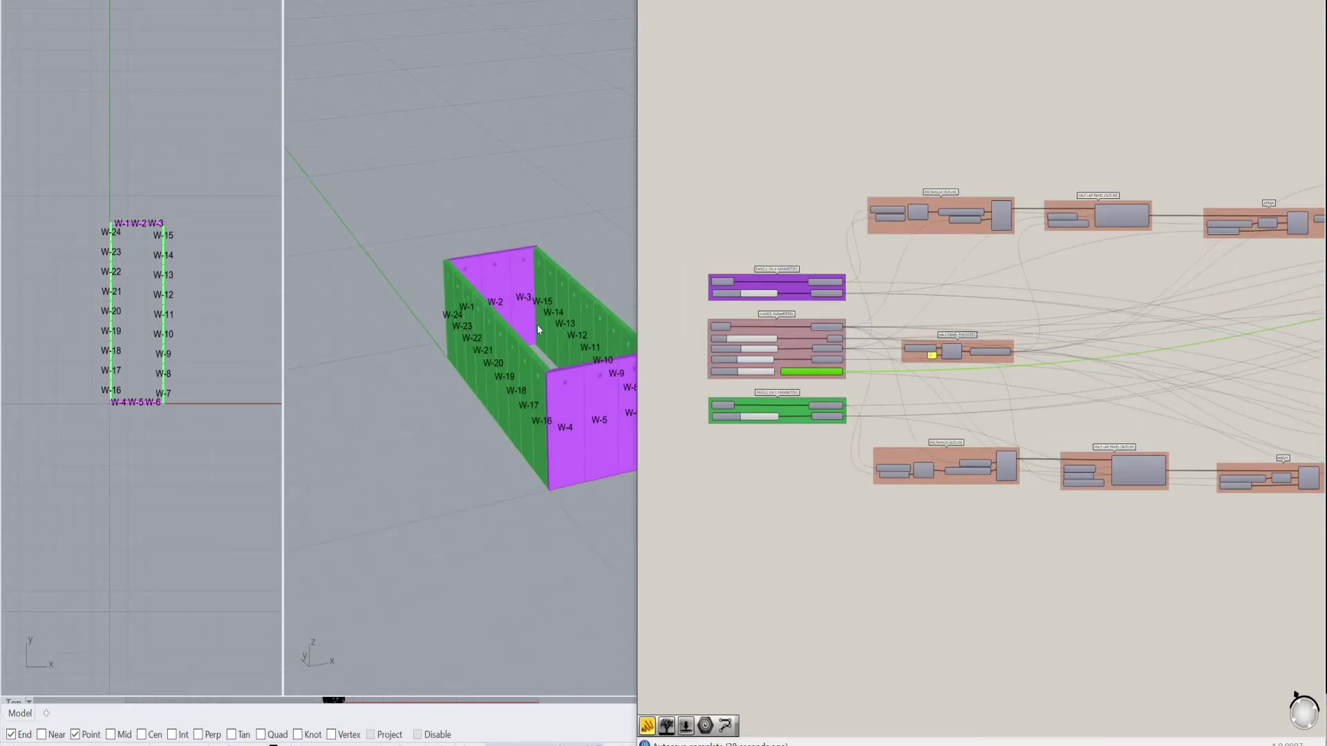
scroll(803, 324, up, 2)
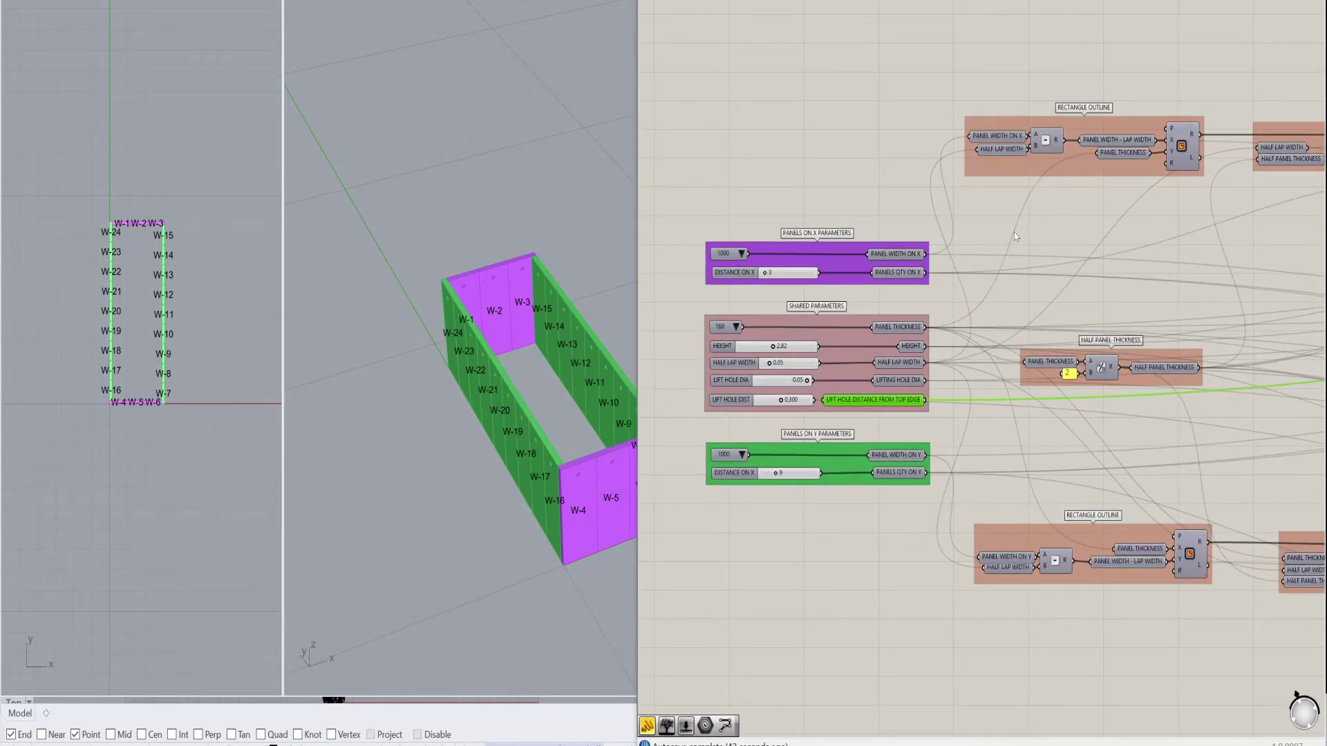
Examine the Rectangle Outline, Half Panel Thickness and Half Lap Panel Outline groups fed by the X panel parameters
right_drag(962, 305, 1030, 155)
right_drag(391, 301, 432, 307)
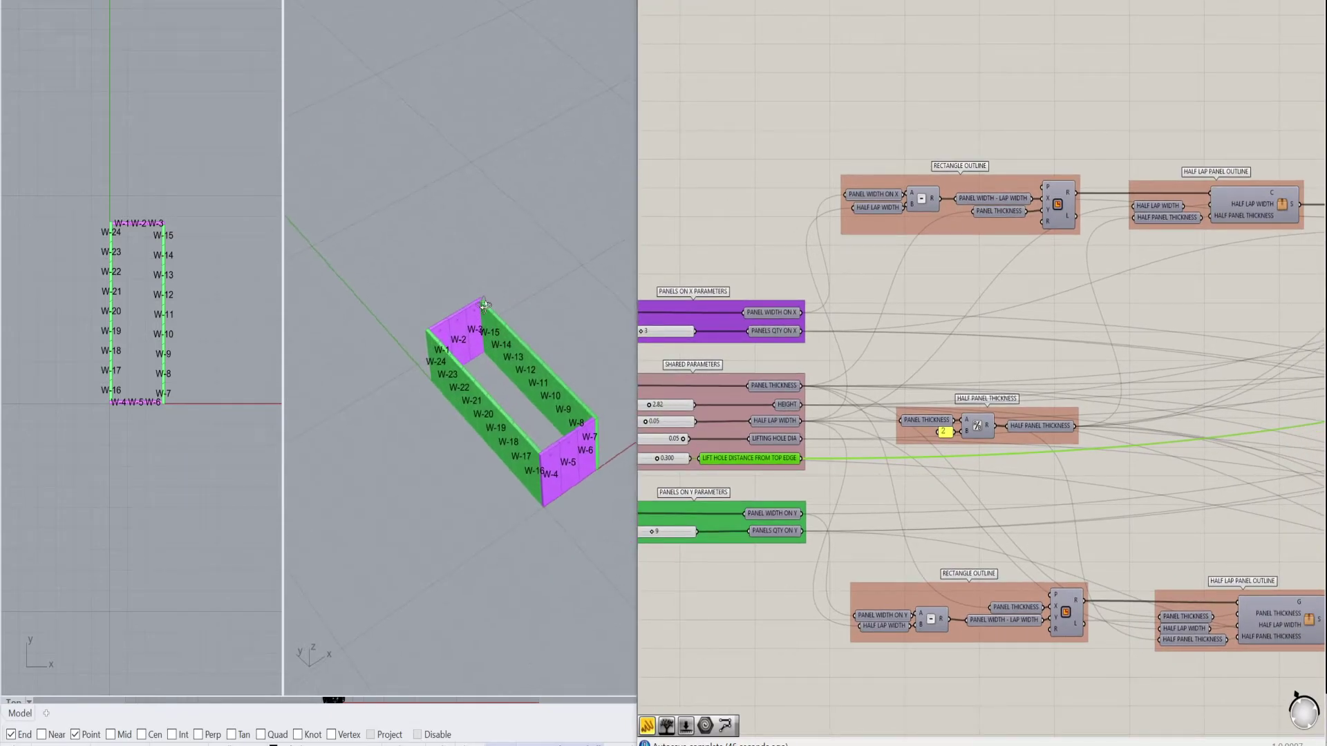
scroll(960, 161, up, 2)
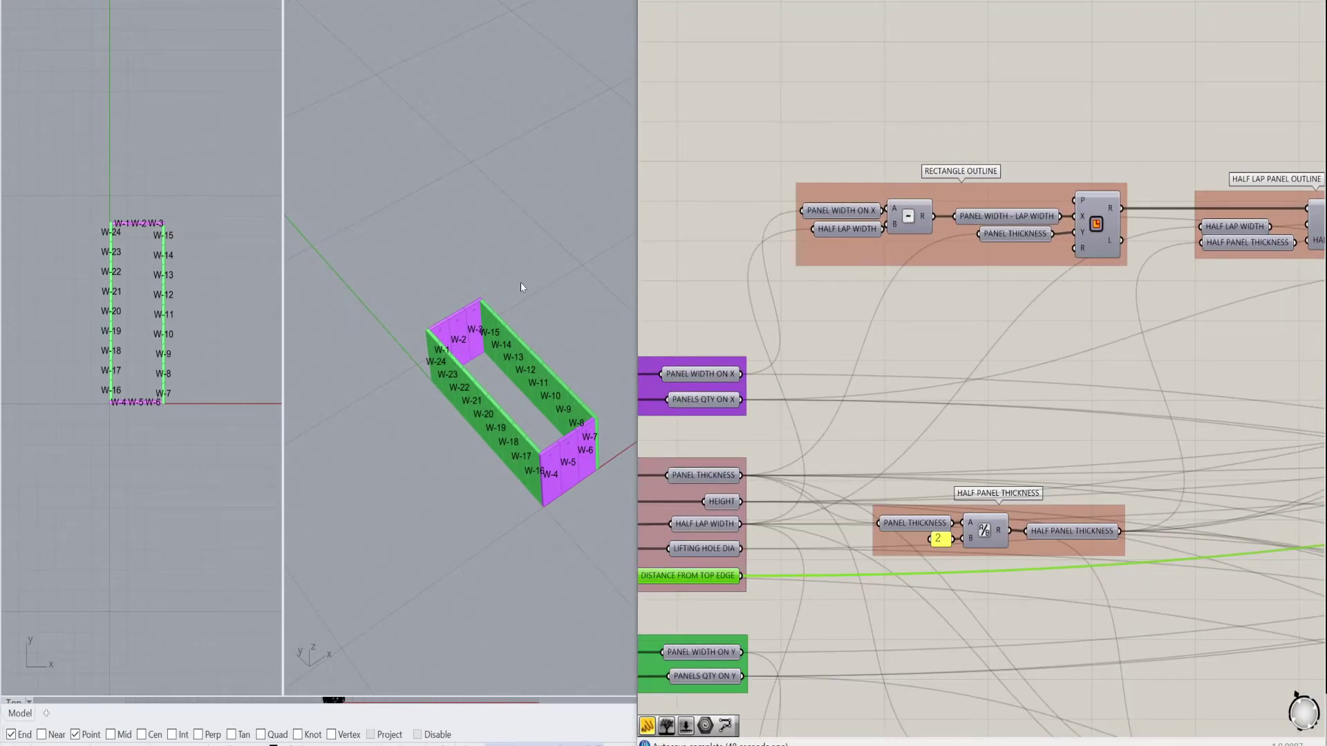
scroll(1001, 307, down, 1)
right_drag(1210, 331, 974, 354)
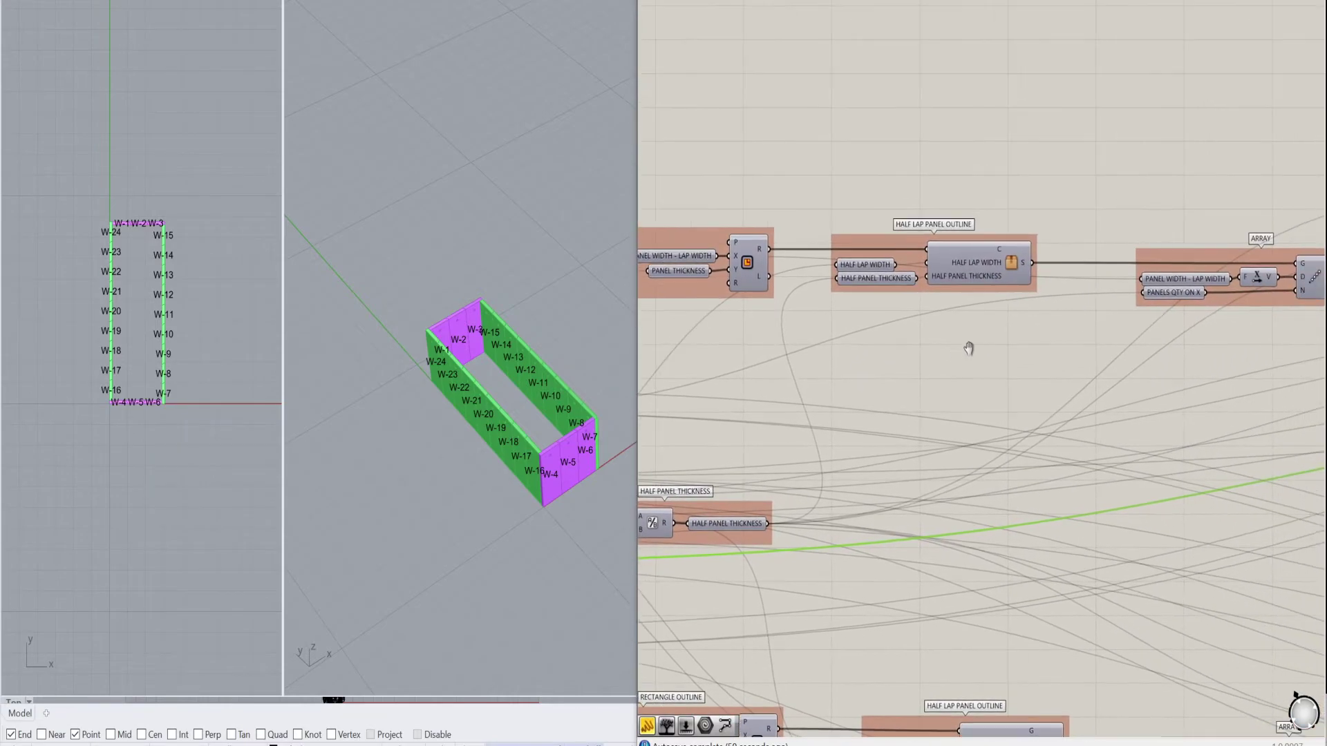
scroll(1016, 263, up, 1)
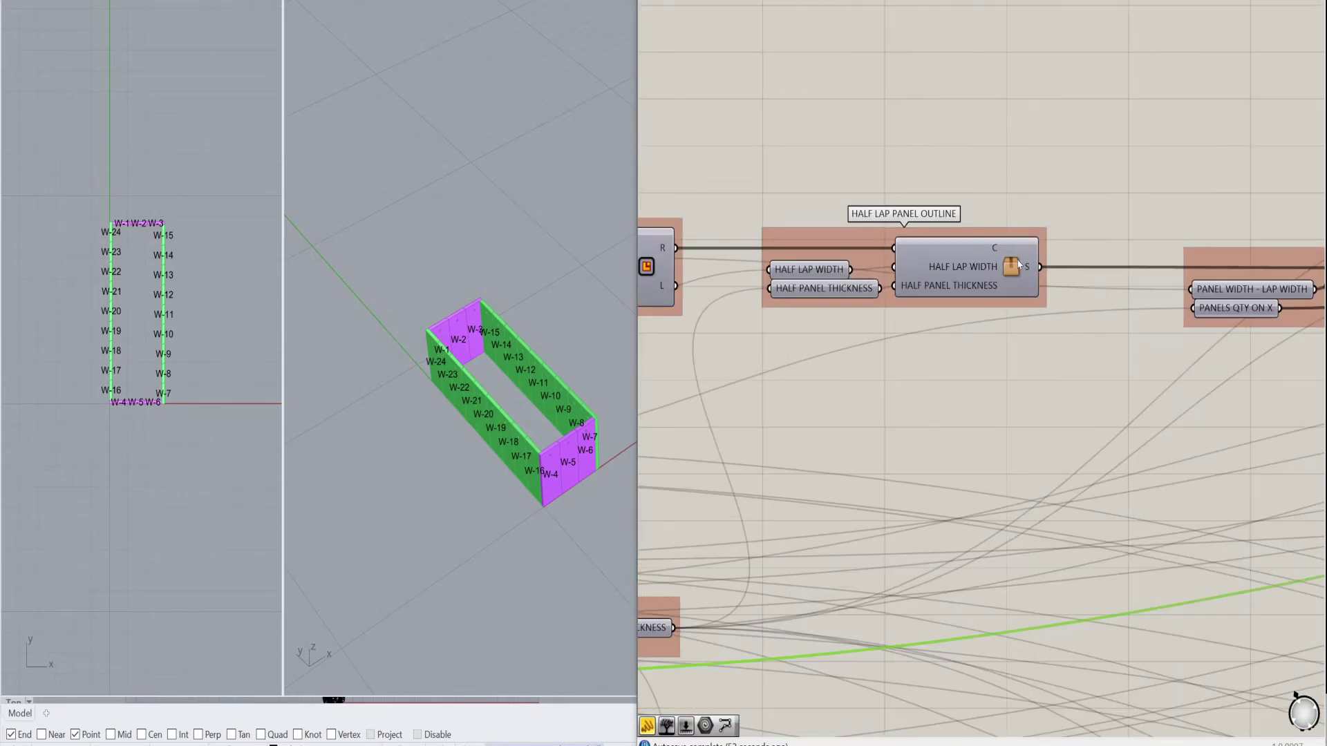
Open the Half Lap Panel Outline cluster on the X branch and inspect its components and the resulting outline
double_click(1011, 266)
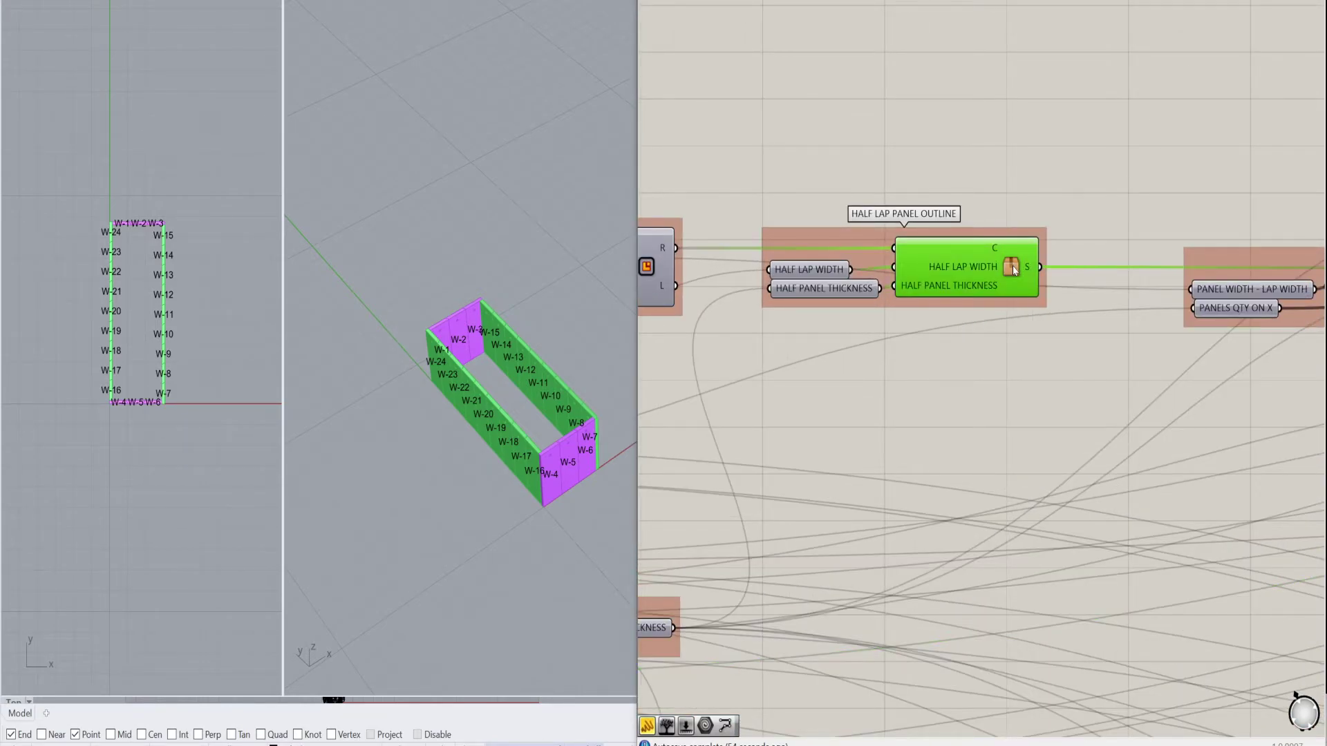
scroll(1010, 271, down, 2)
scroll(569, 509, up, 6)
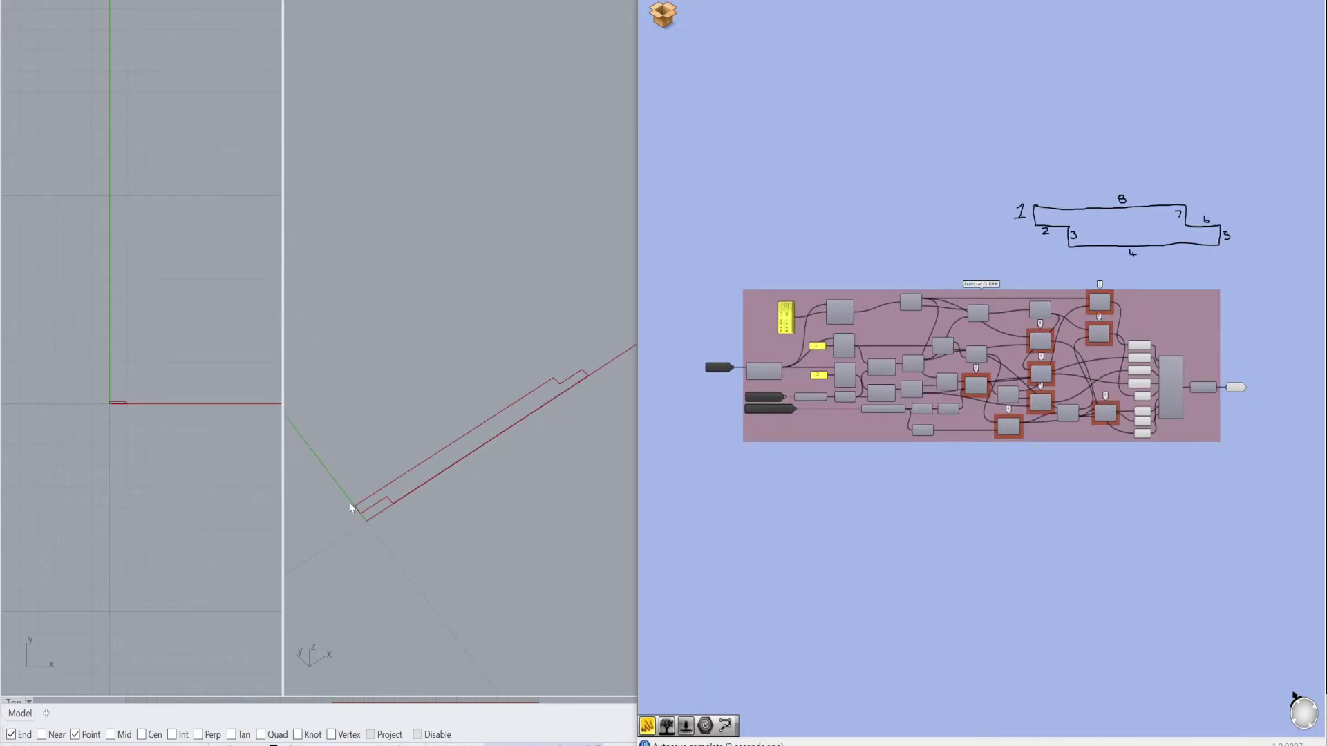
scroll(553, 394, down, 2)
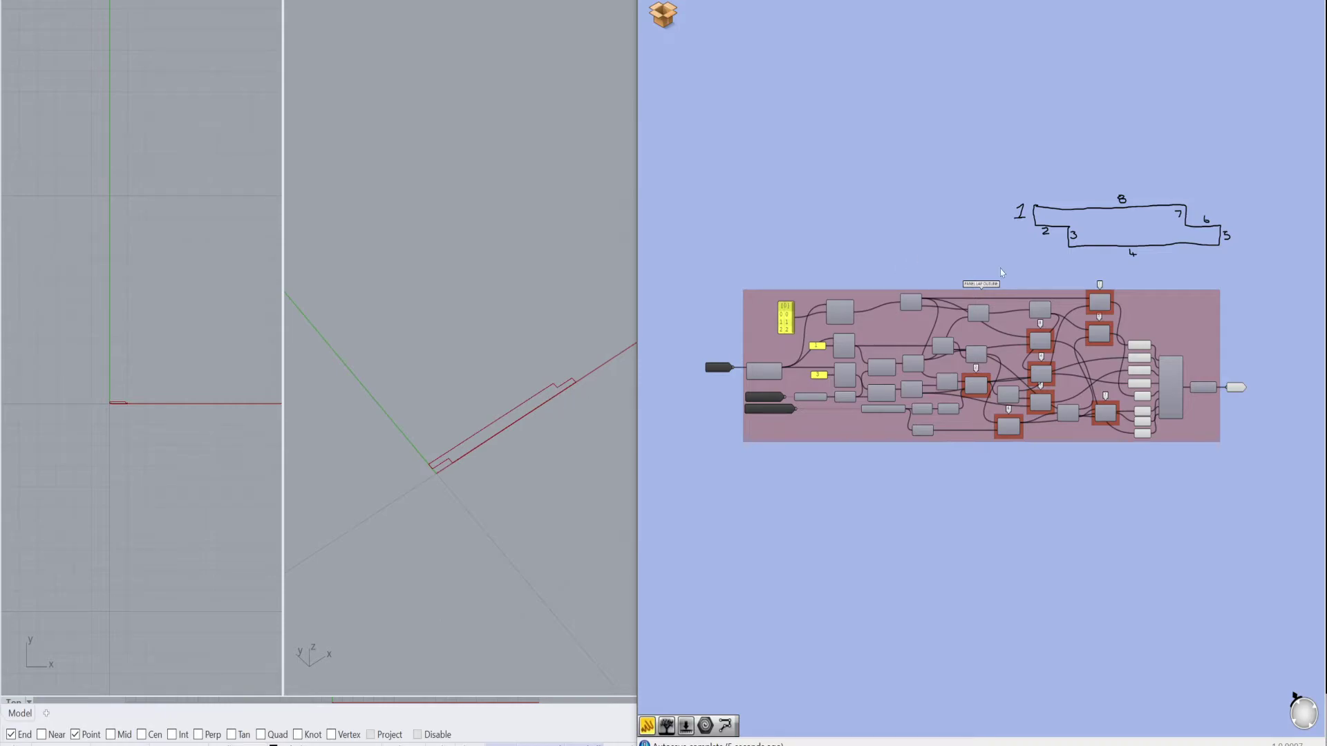
scroll(516, 458, up, 3)
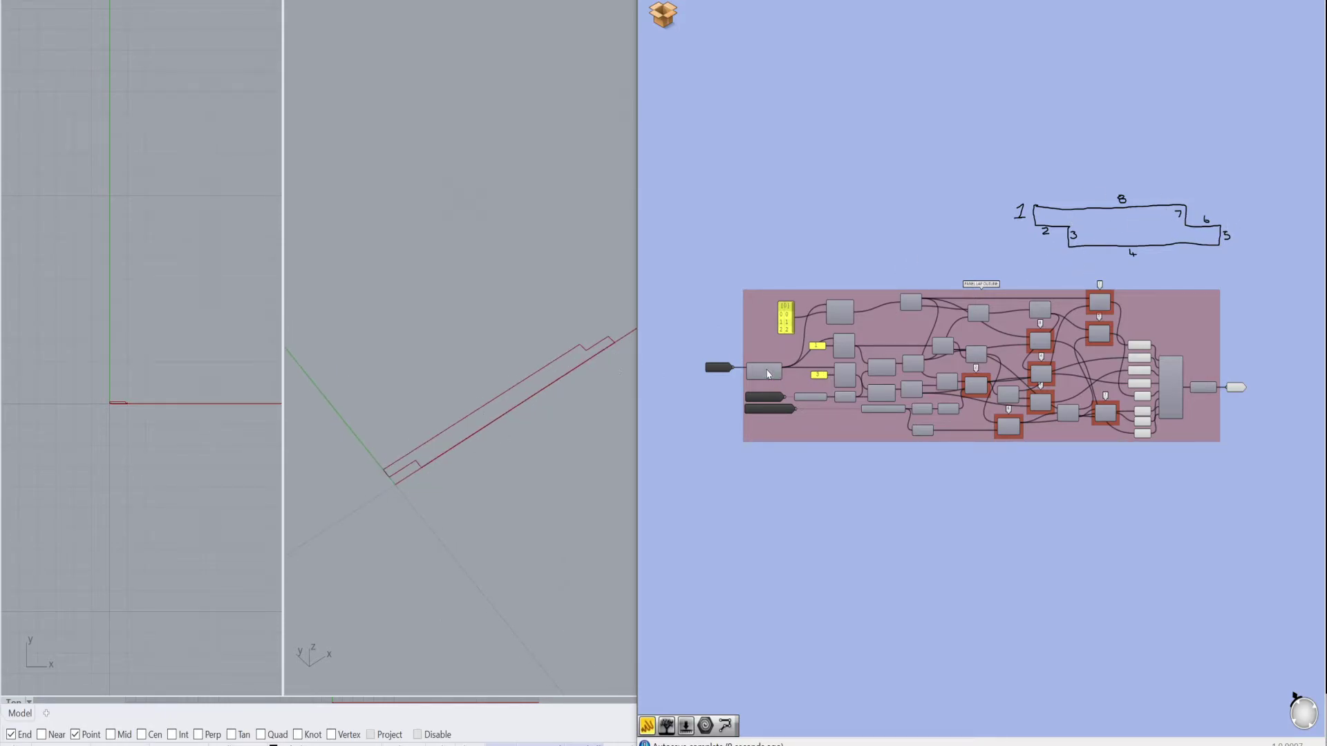
Turn on the preview of the component that explodes the Rectangle input, and inspect its segments and corner points
click(767, 374)
scroll(768, 374, up, 3)
right_click(767, 372)
click(807, 396)
right_drag(608, 360, 581, 378)
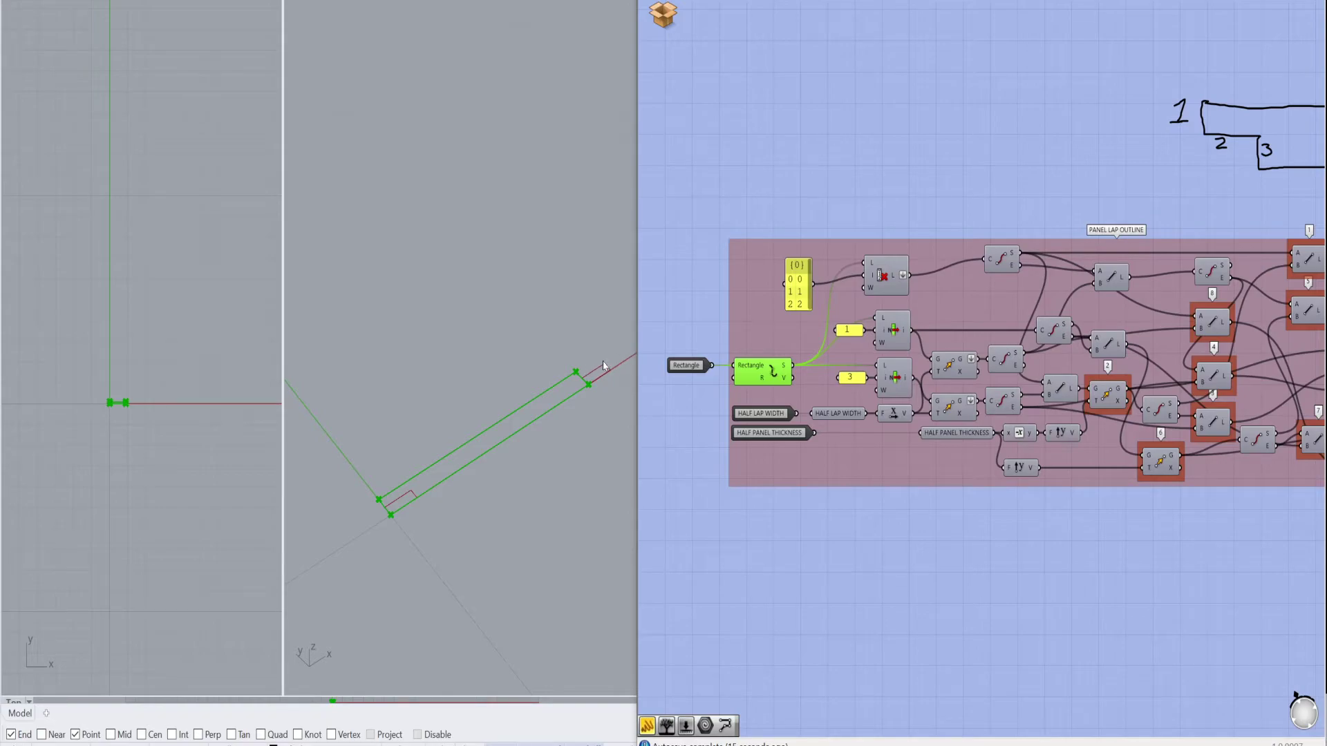
scroll(380, 505, up, 3)
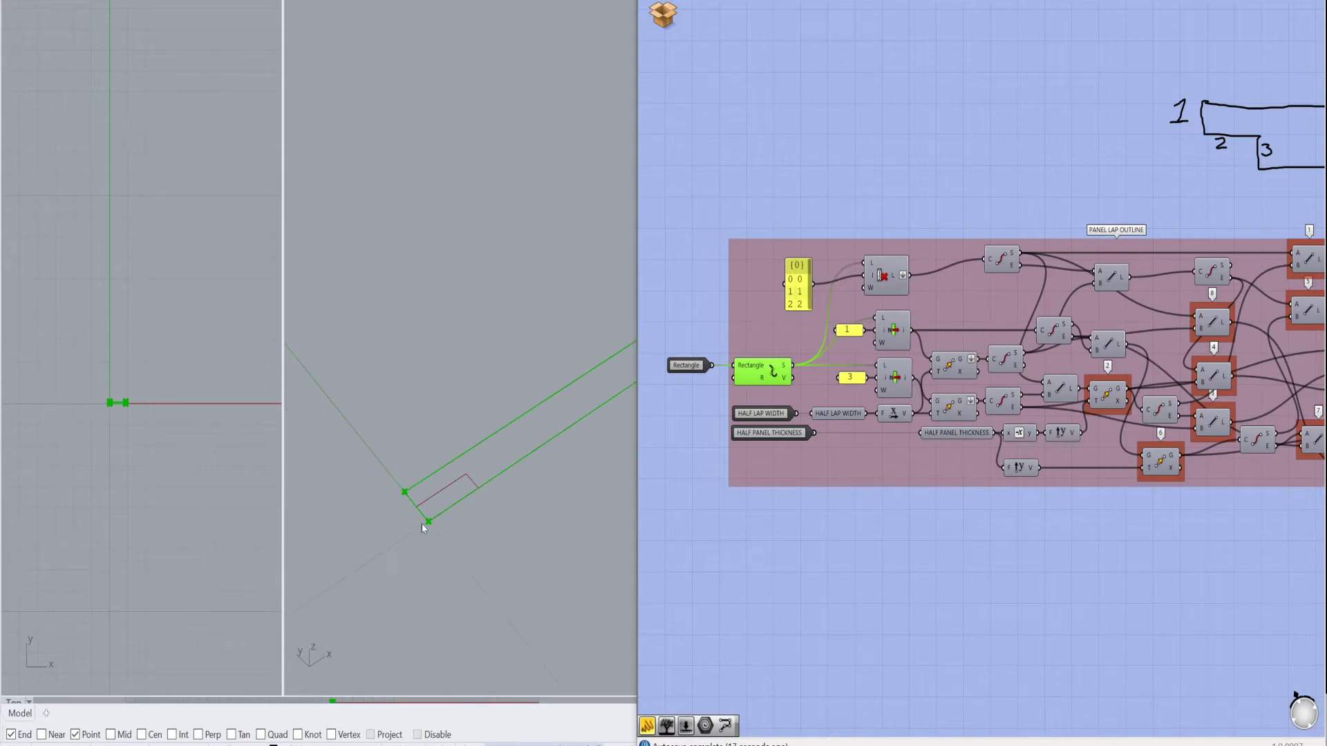
Turn off the preview of the component that explodes the Rectangle input and return from the cluster to the main definition
right_click(763, 373)
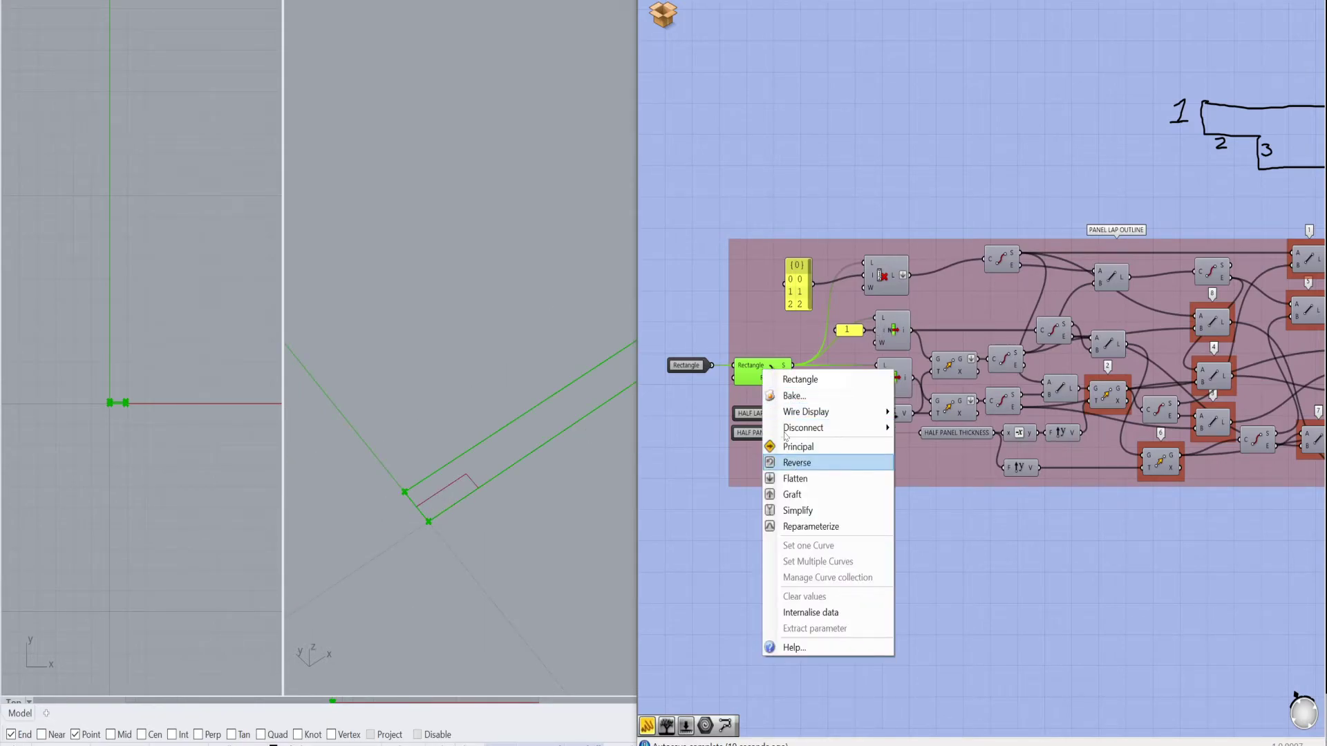
right_click(769, 370)
click(829, 207)
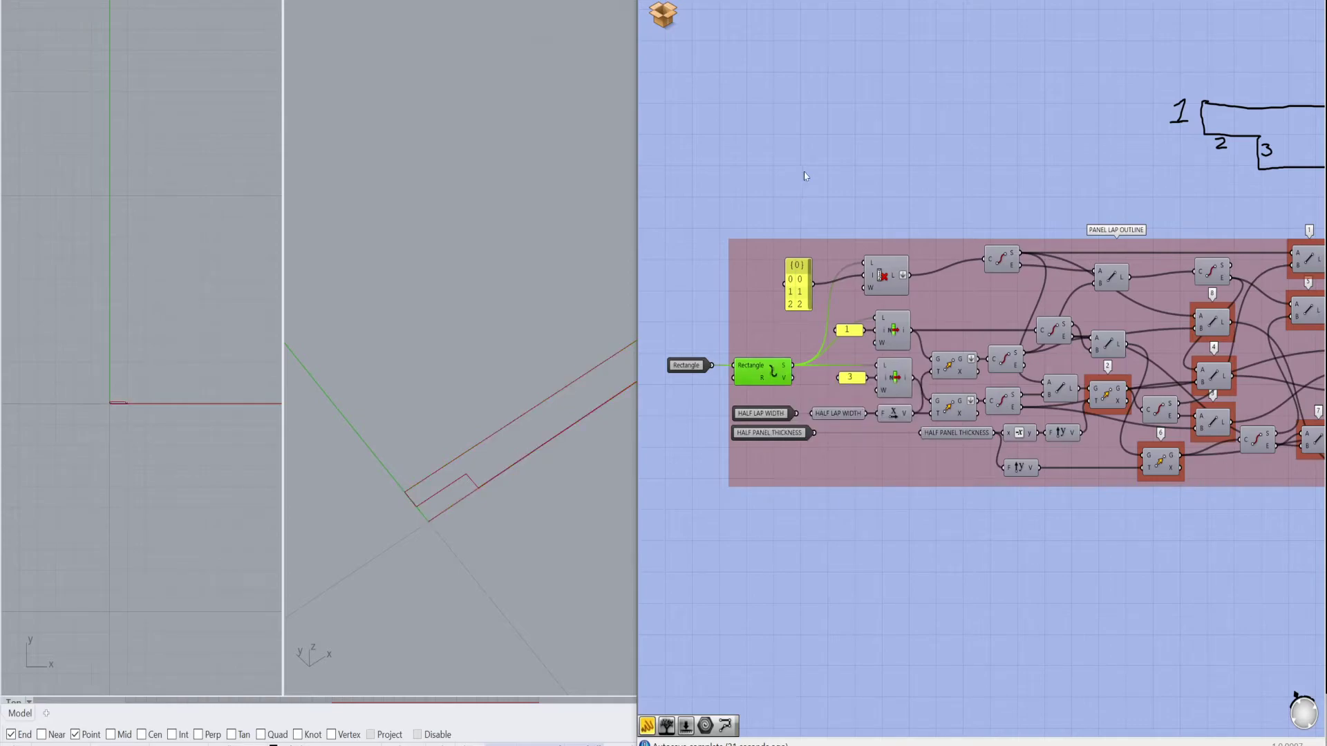
click(664, 14)
click(702, 57)
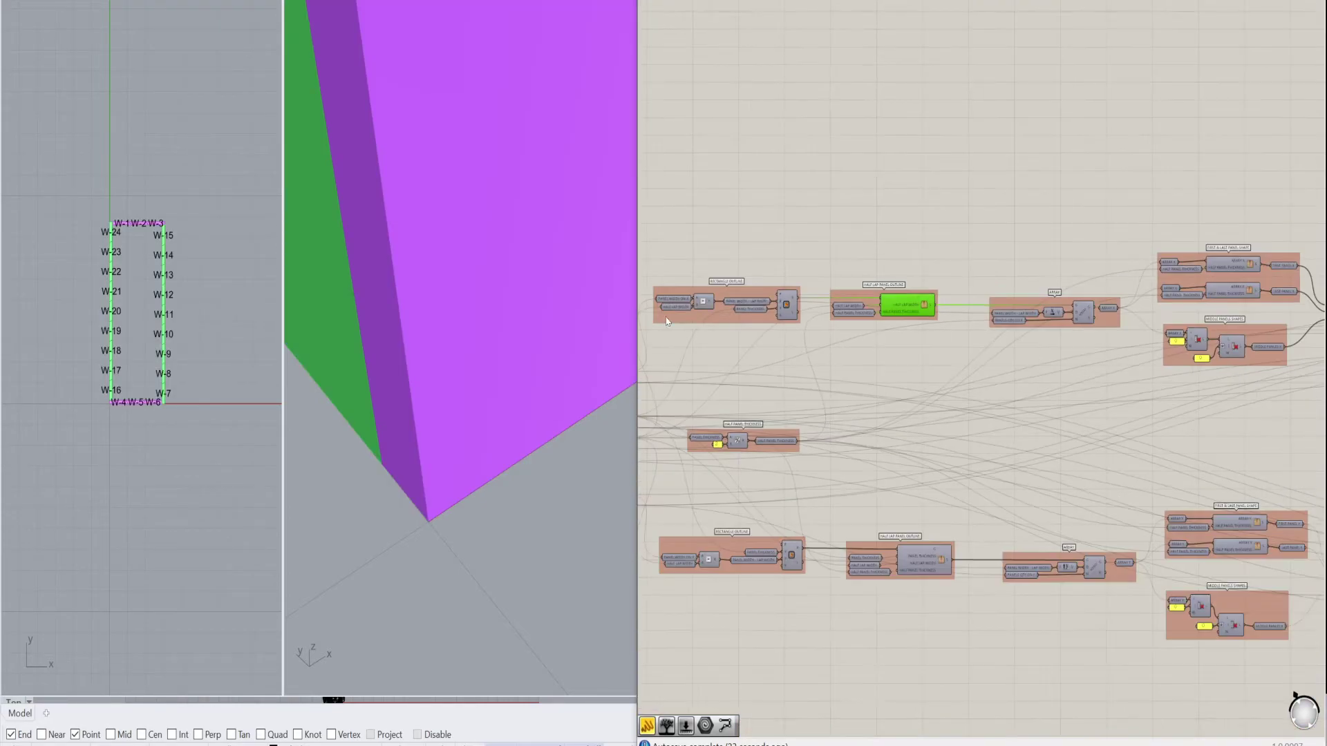
Inspect the enclosure's corner where the X and Y panels meet, alongside the Array and First & Last Panel Shape groups
scroll(450, 275, down, 5)
scroll(450, 275, up, 5)
scroll(449, 275, up, 3)
scroll(415, 297, down, 5)
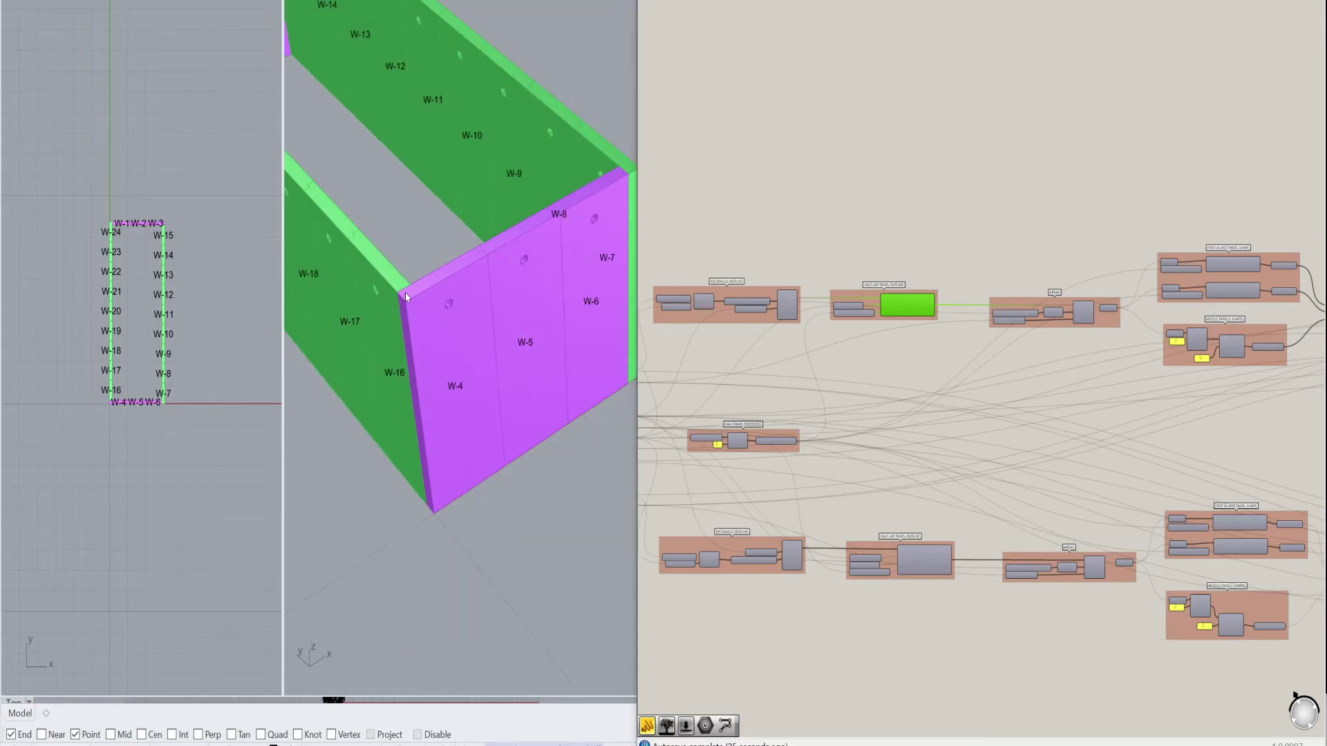
scroll(415, 302, up, 3)
scroll(424, 391, down, 5)
scroll(438, 400, up, 6)
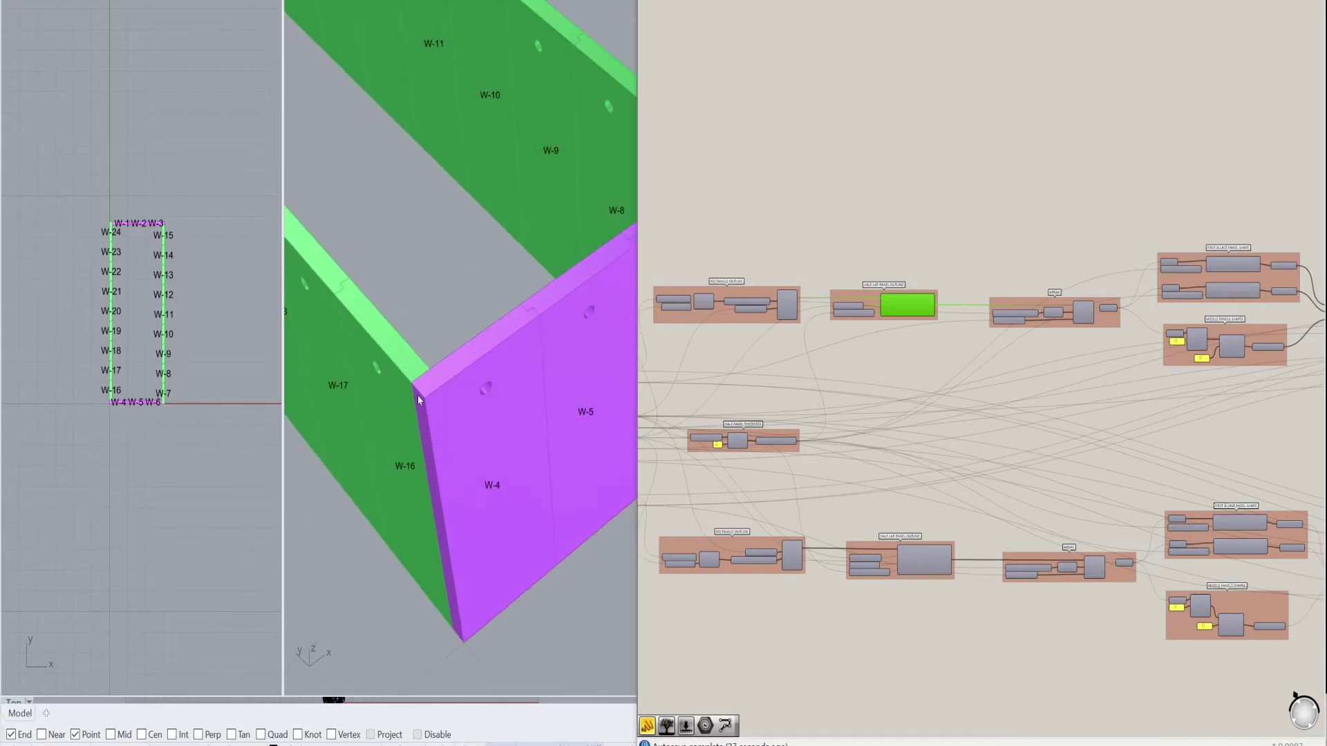
scroll(890, 268, up, 3)
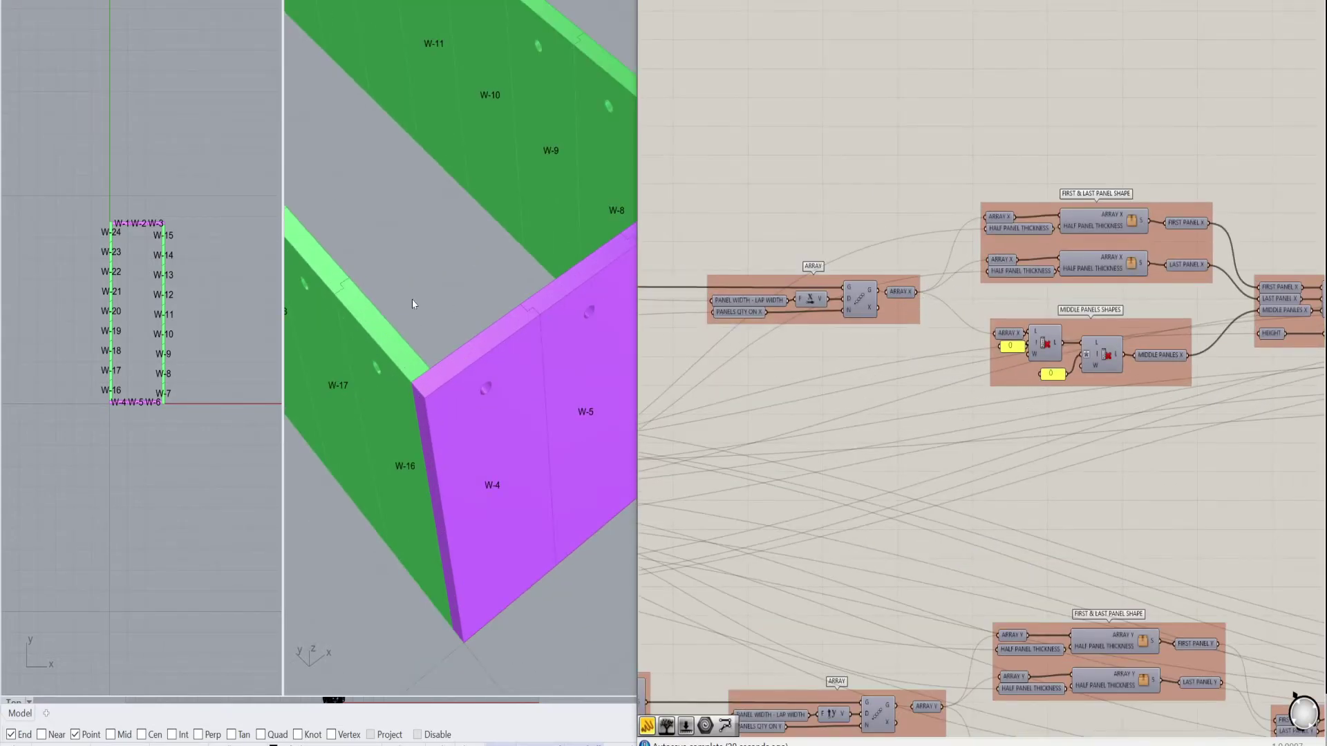
scroll(468, 251, down, 2)
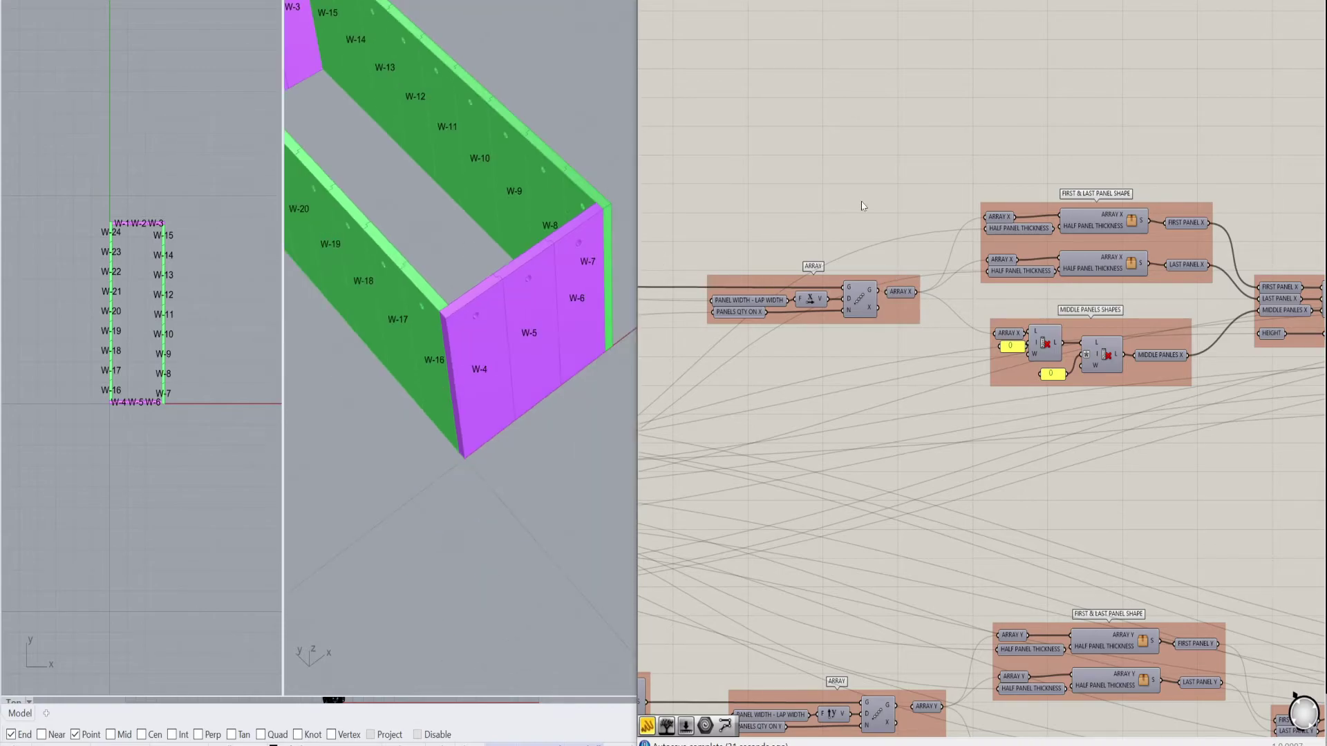
scroll(838, 213, down, 3)
scroll(882, 208, up, 2)
scroll(895, 262, up, 2)
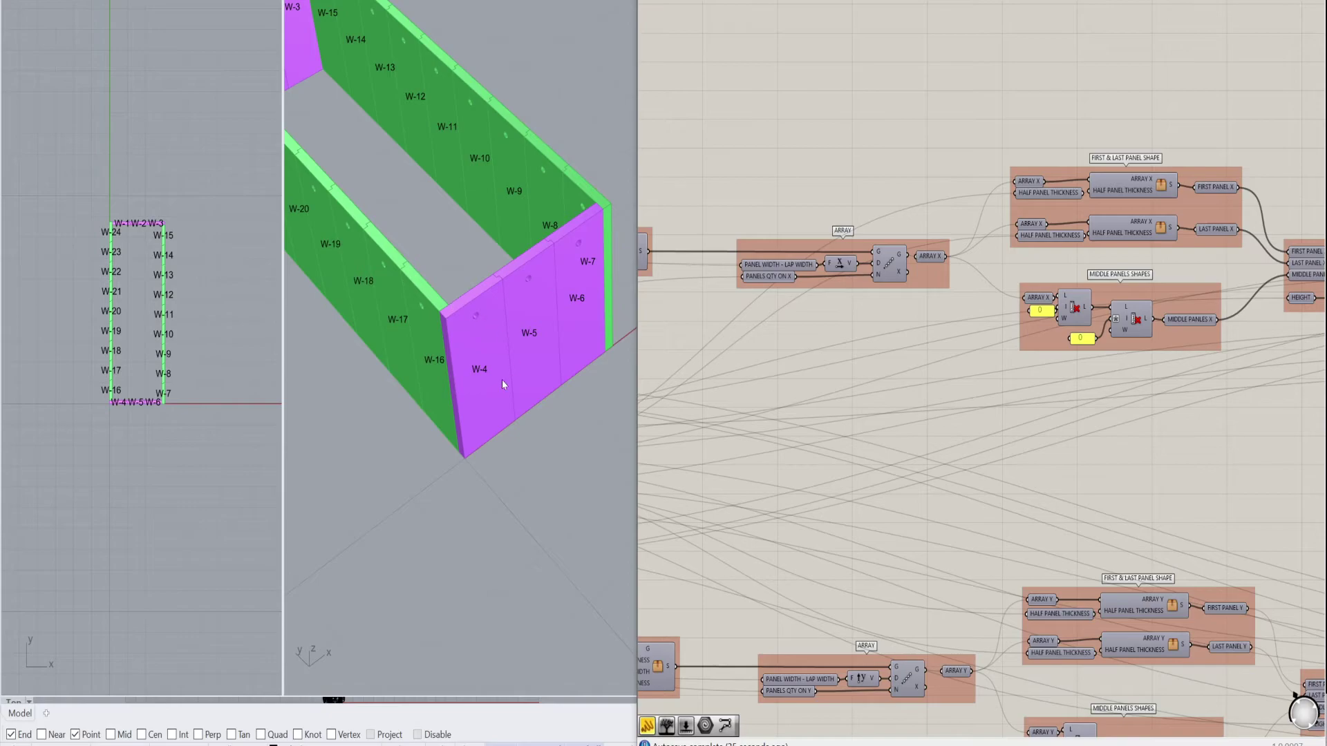
Examine the Panels on X Parameters group and the slider that drives the panel quantity on X
scroll(968, 299, down, 1)
right_drag(1001, 300, 1113, 332)
scroll(801, 309, up, 3)
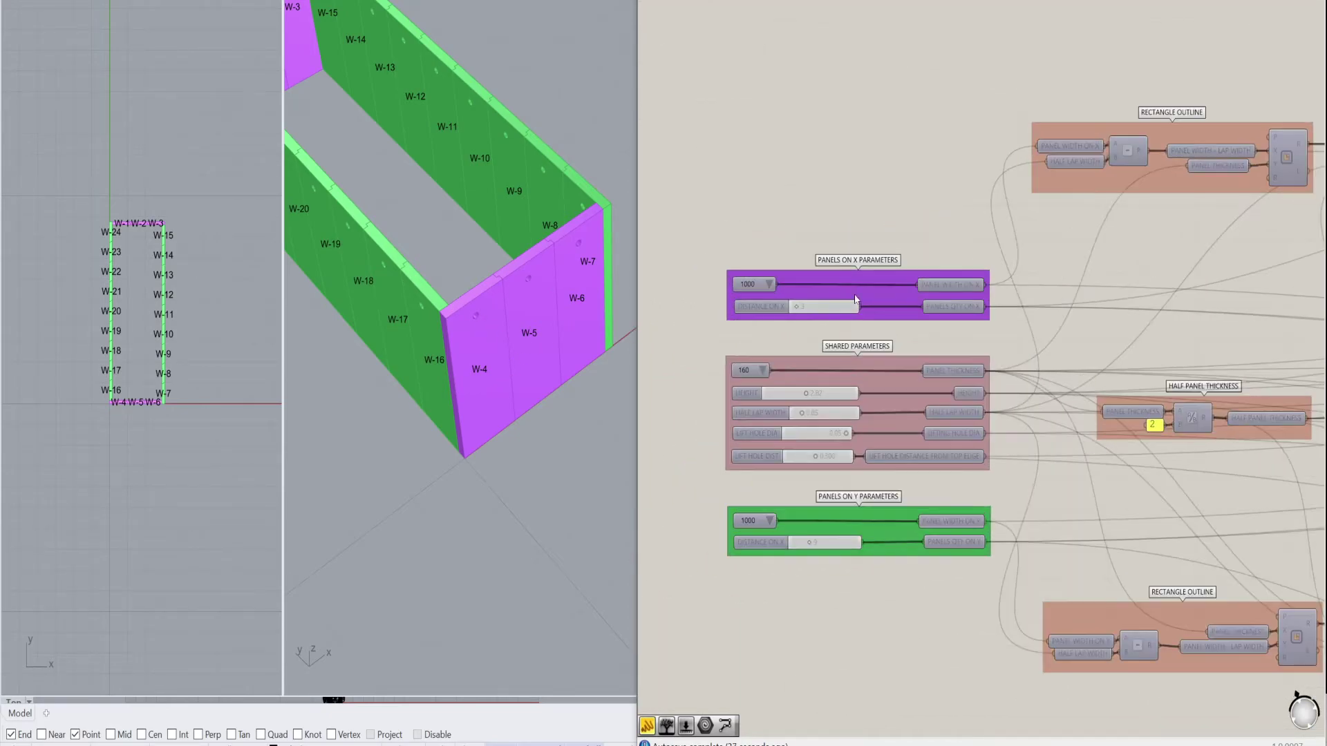
mouse_move(802, 310)
mouse_down()
mouse_move(833, 309)
mouse_move(803, 309)
mouse_up()
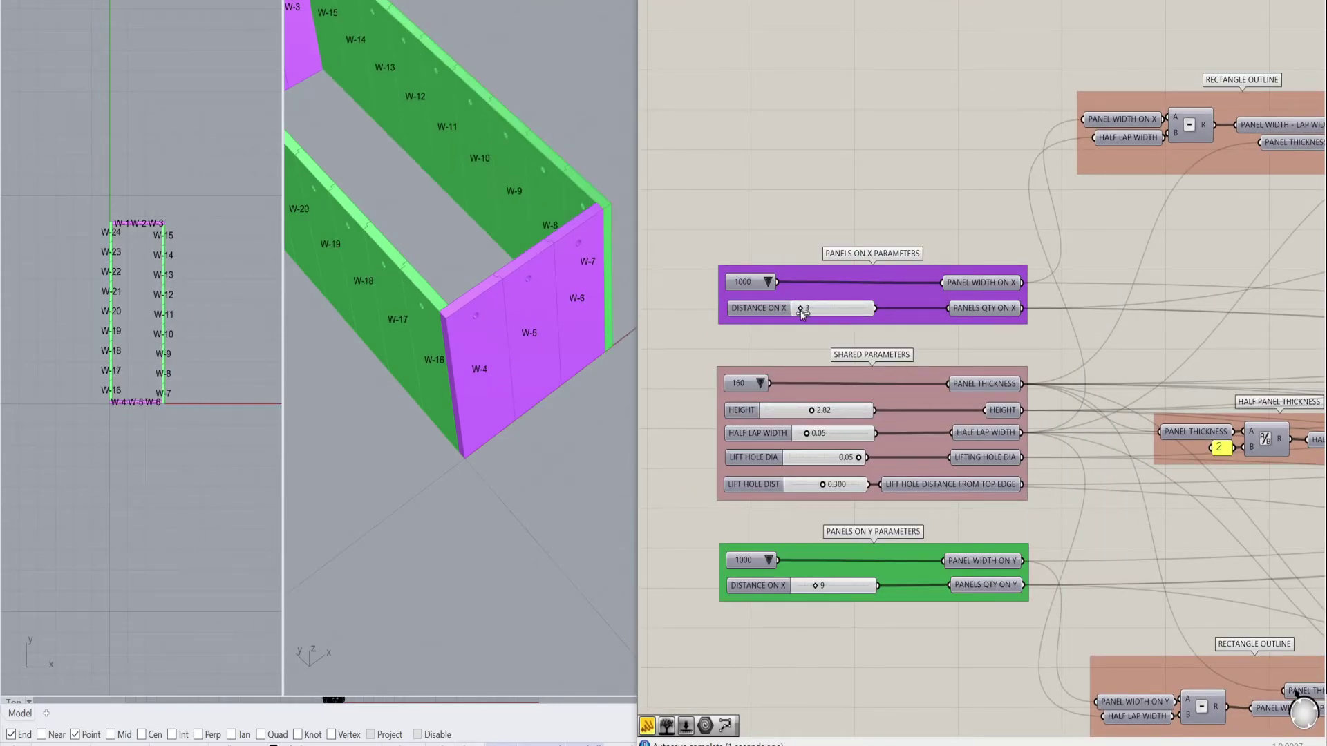
Select the Array X output and trace its wires to the First & Last Panel Shape and Middle Panels Shapes groups
scroll(843, 216, down, 3)
right_drag(1050, 226, 947, 223)
scroll(942, 222, up, 4)
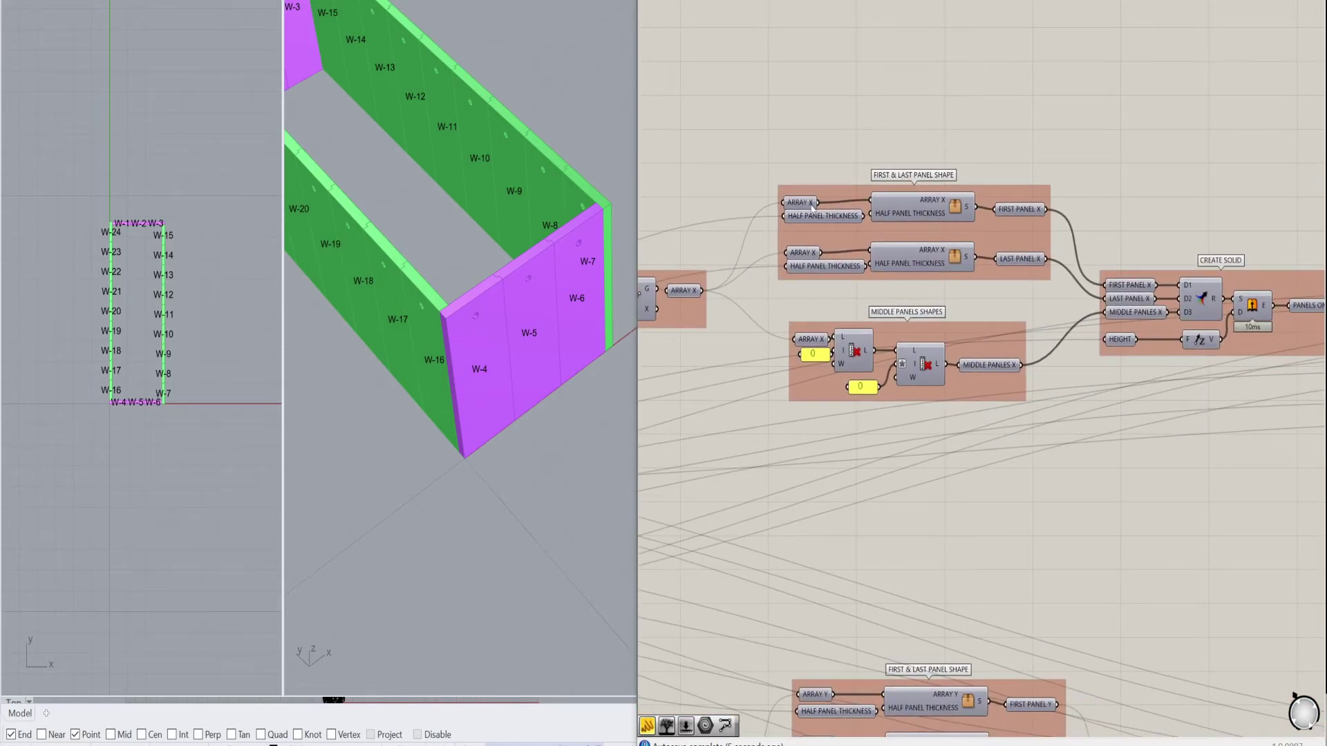
drag(684, 297, 687, 294)
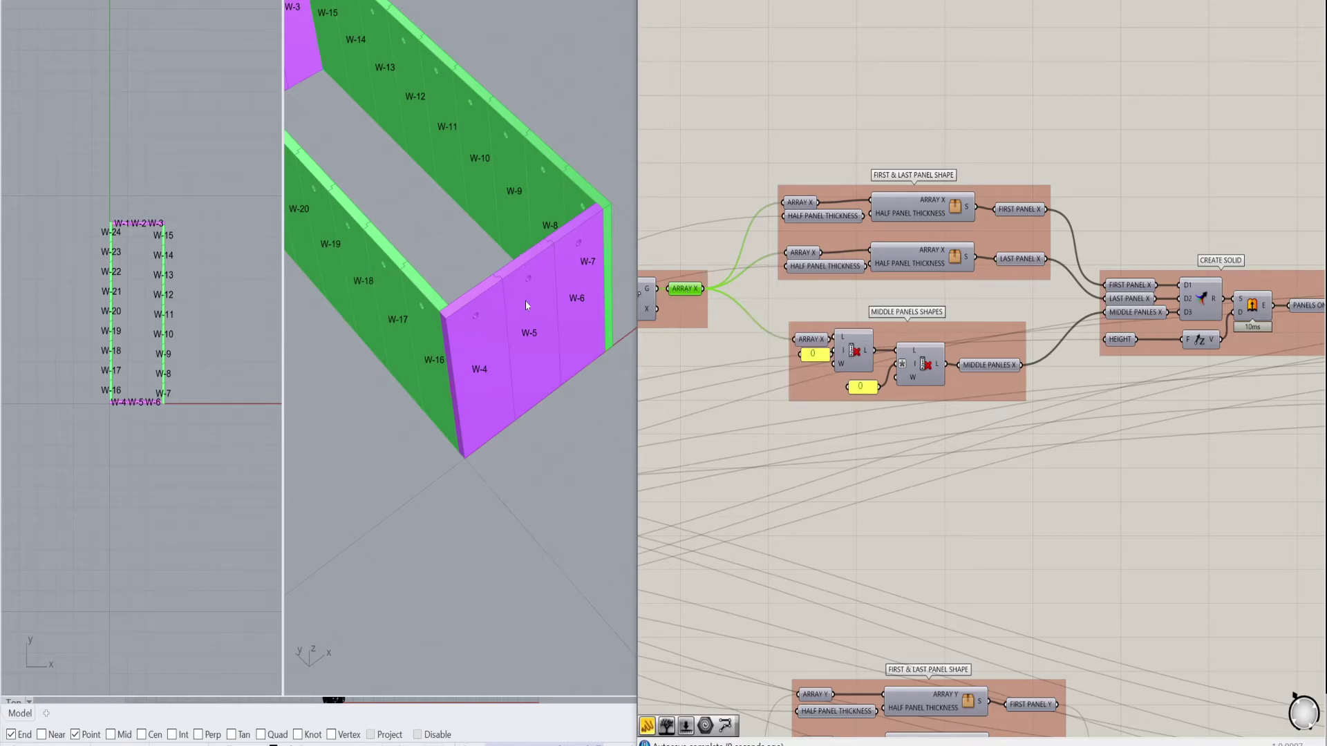
scroll(901, 201, up, 1)
scroll(478, 304, up, 2)
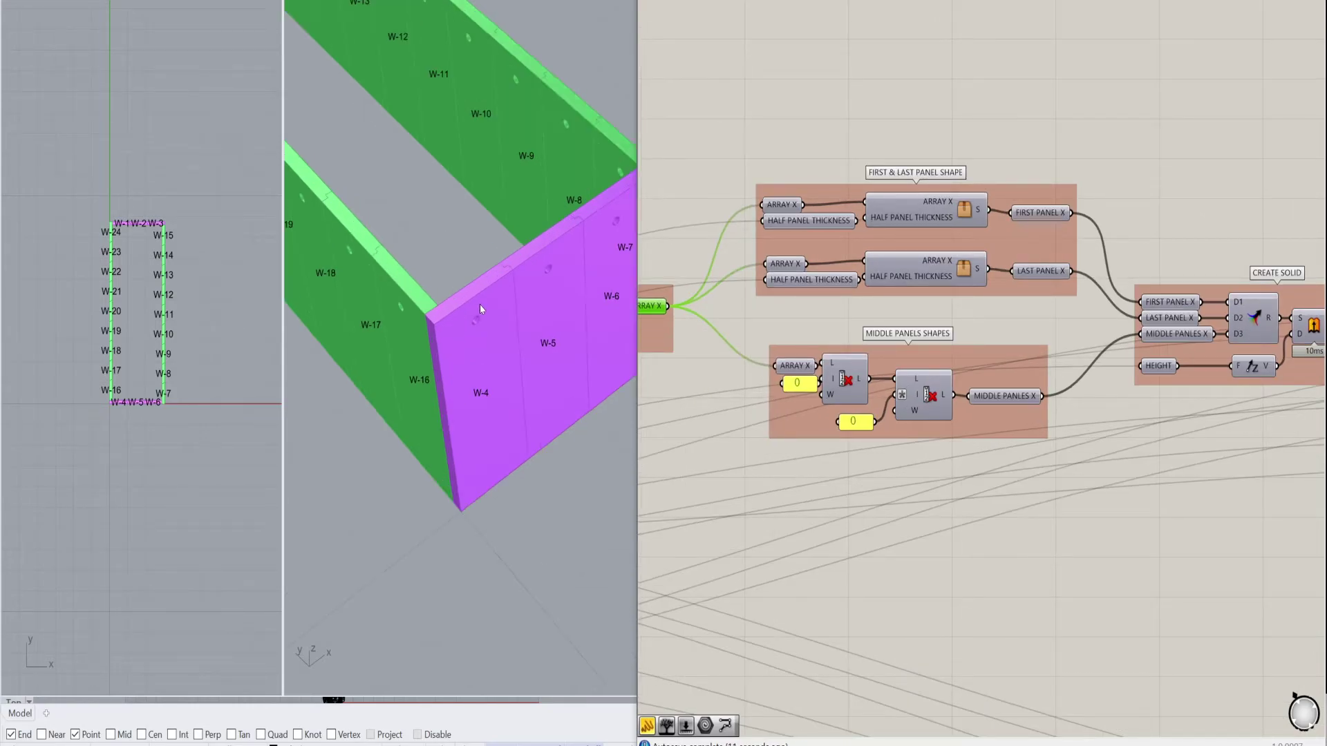
scroll(528, 269, down, 2)
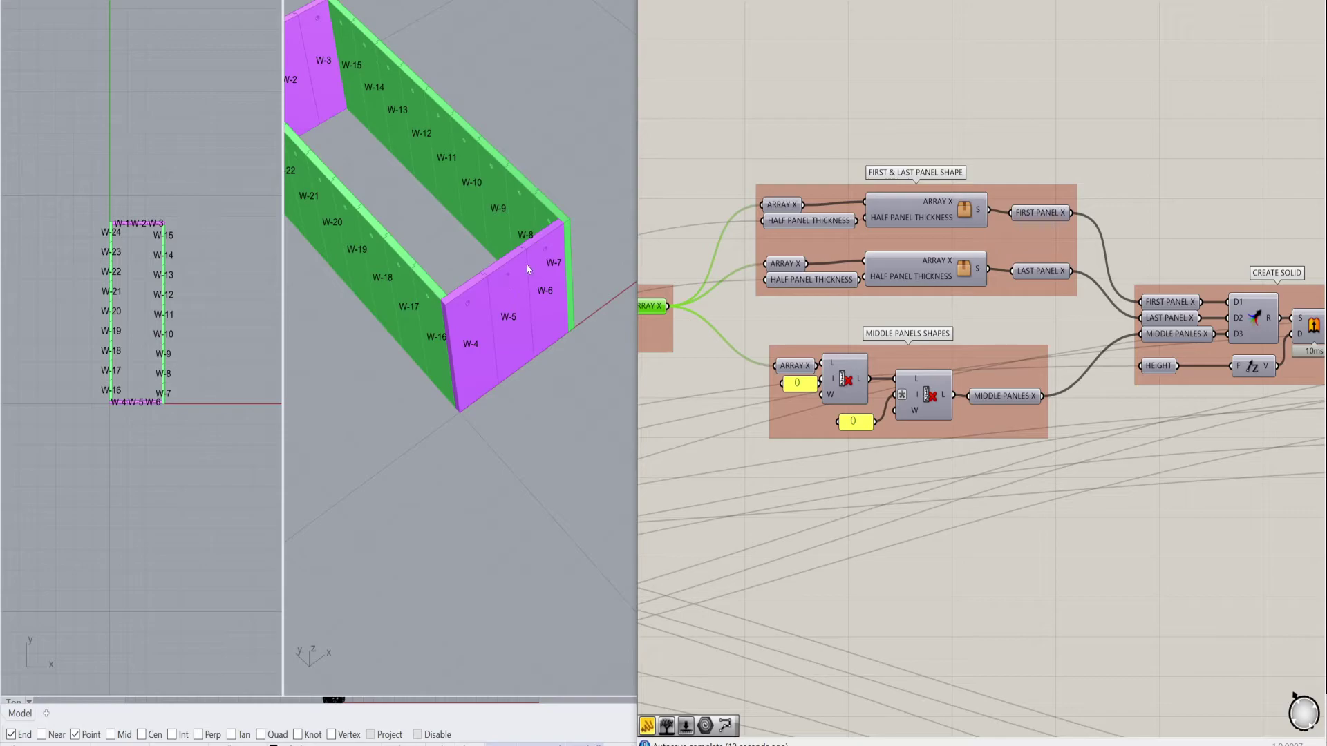
Open the first-panel shape cluster on the X branch, inspect its Modify First Panel Lap components and outline, and return to the main definition
double_click(967, 215)
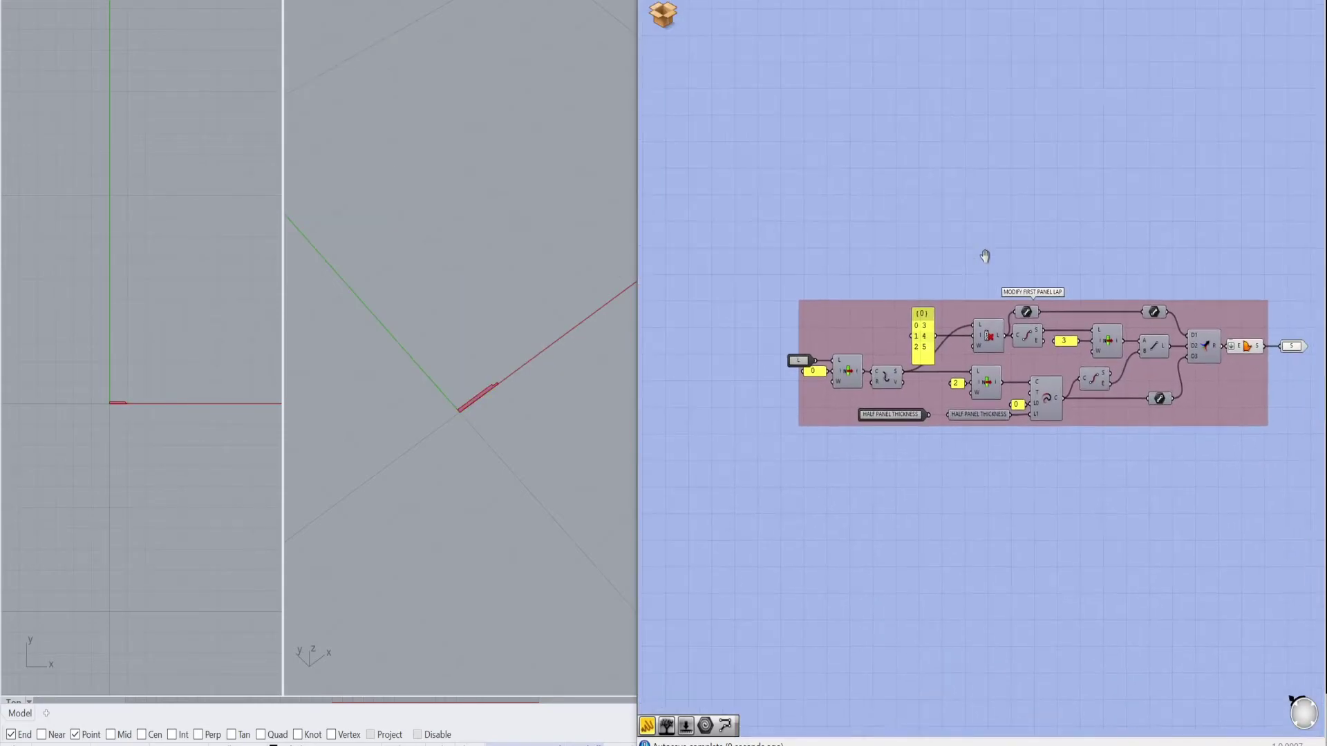
scroll(478, 404, up, 5)
scroll(375, 408, down, 3)
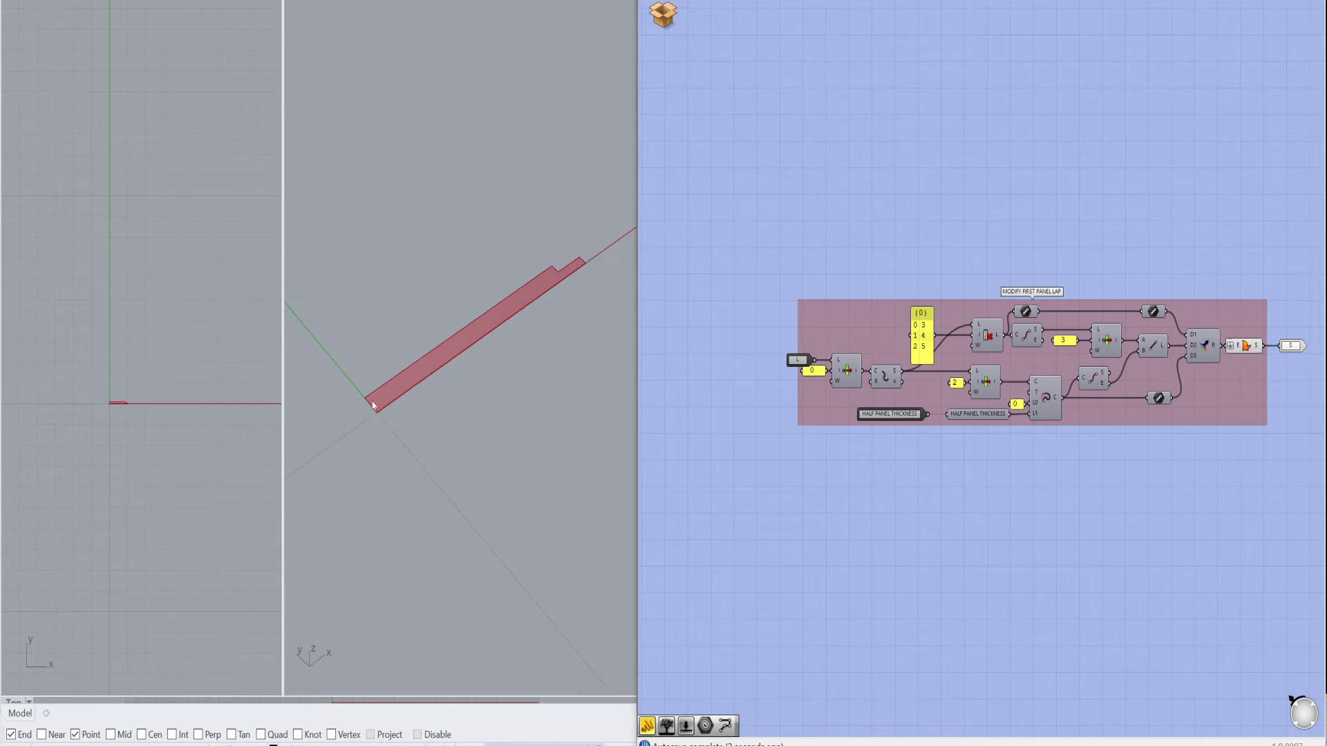
click(663, 13)
click(719, 49)
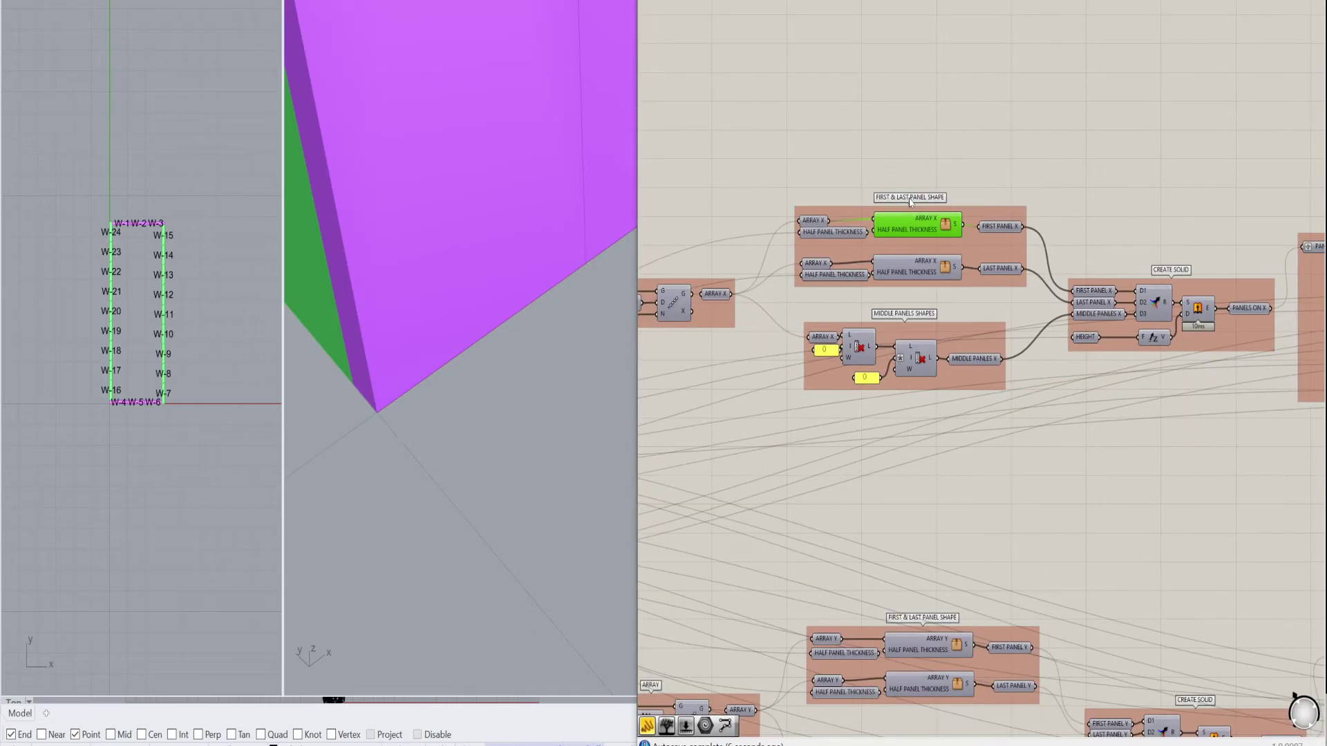
Inspect the first, middle and last panels of the purple X wall in the enclosure
scroll(389, 326, down, 5)
scroll(446, 181, up, 3)
scroll(487, 196, down, 3)
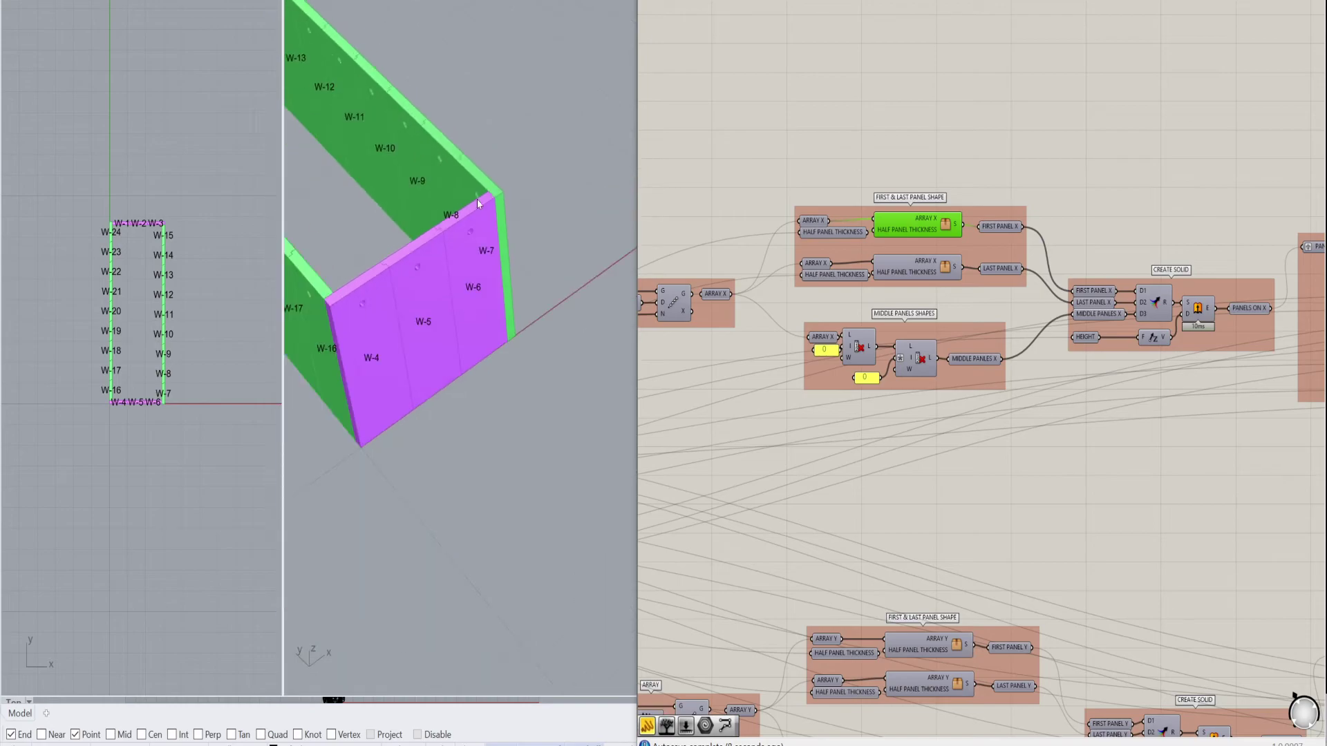
scroll(524, 298, up, 3)
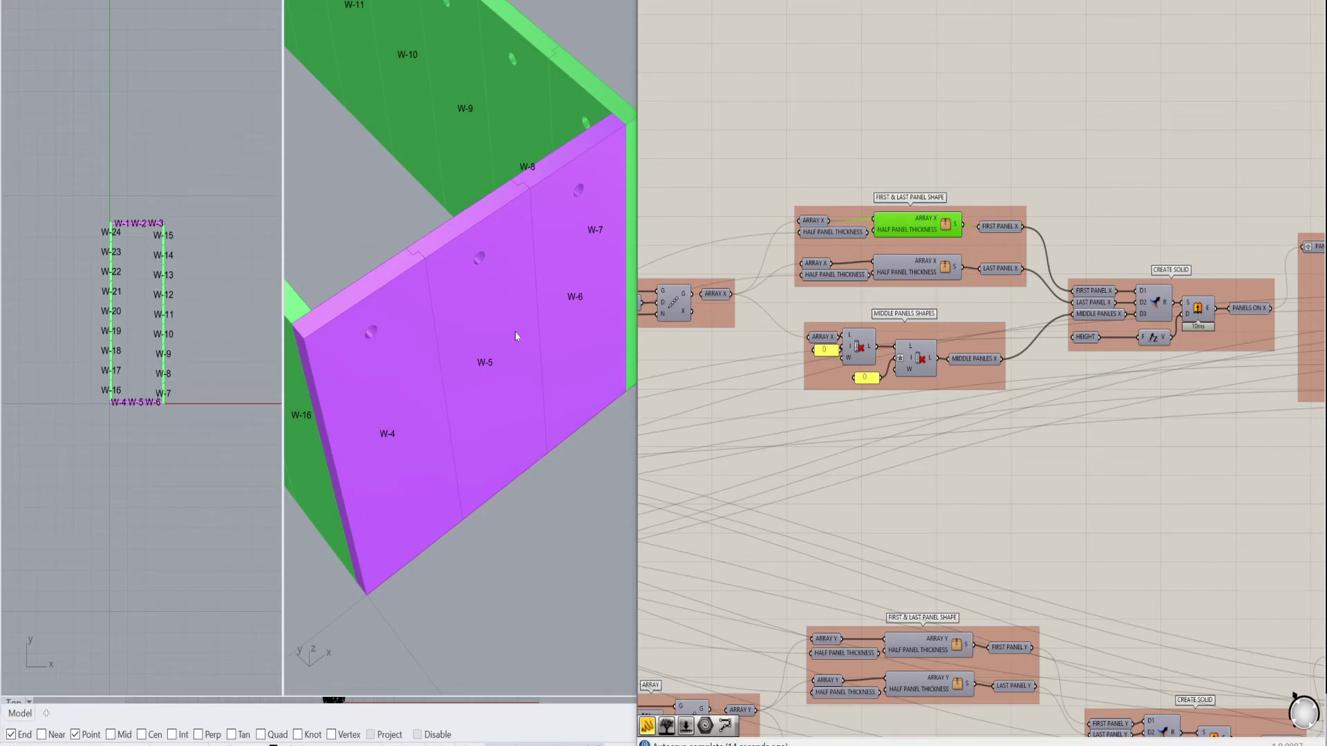
scroll(509, 340, down, 2)
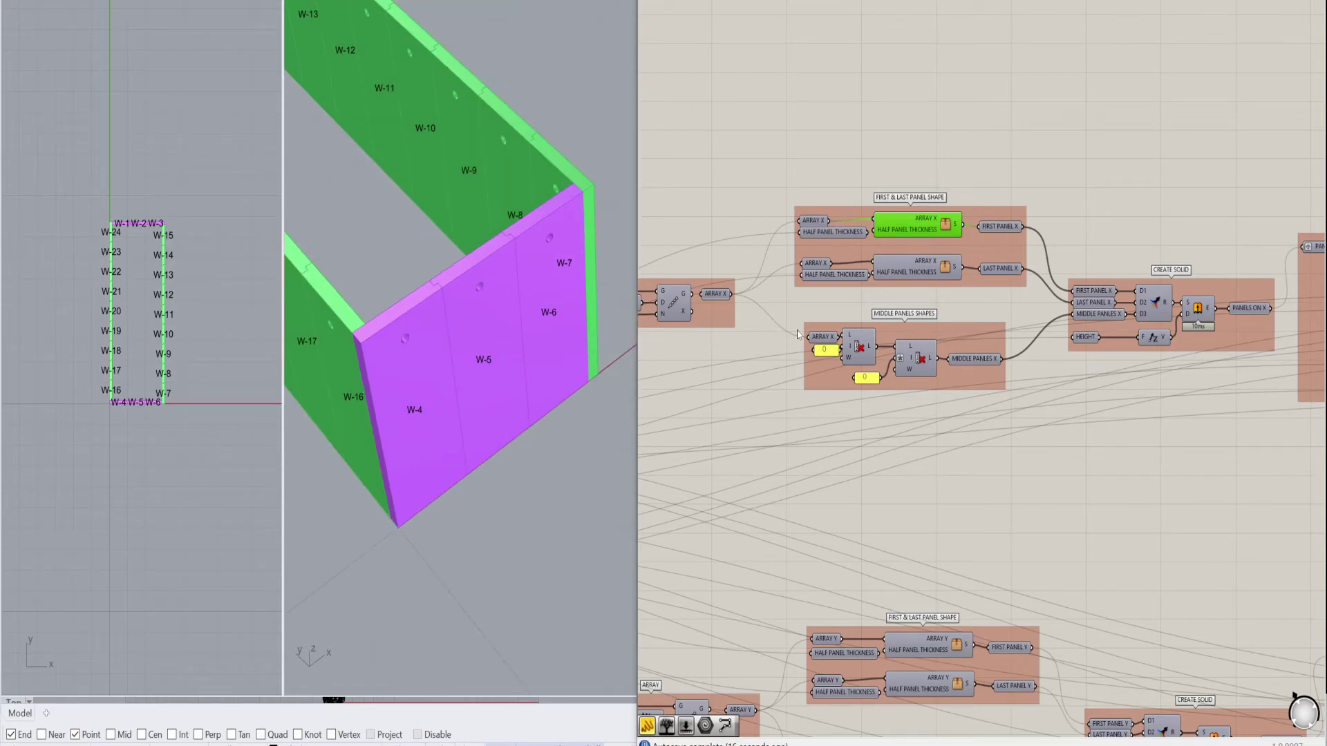
Set the panel quantity on X to 8 and inspect the widened enclosure
scroll(795, 359, down, 3)
right_drag(799, 380, 1034, 344)
scroll(863, 376, up, 4)
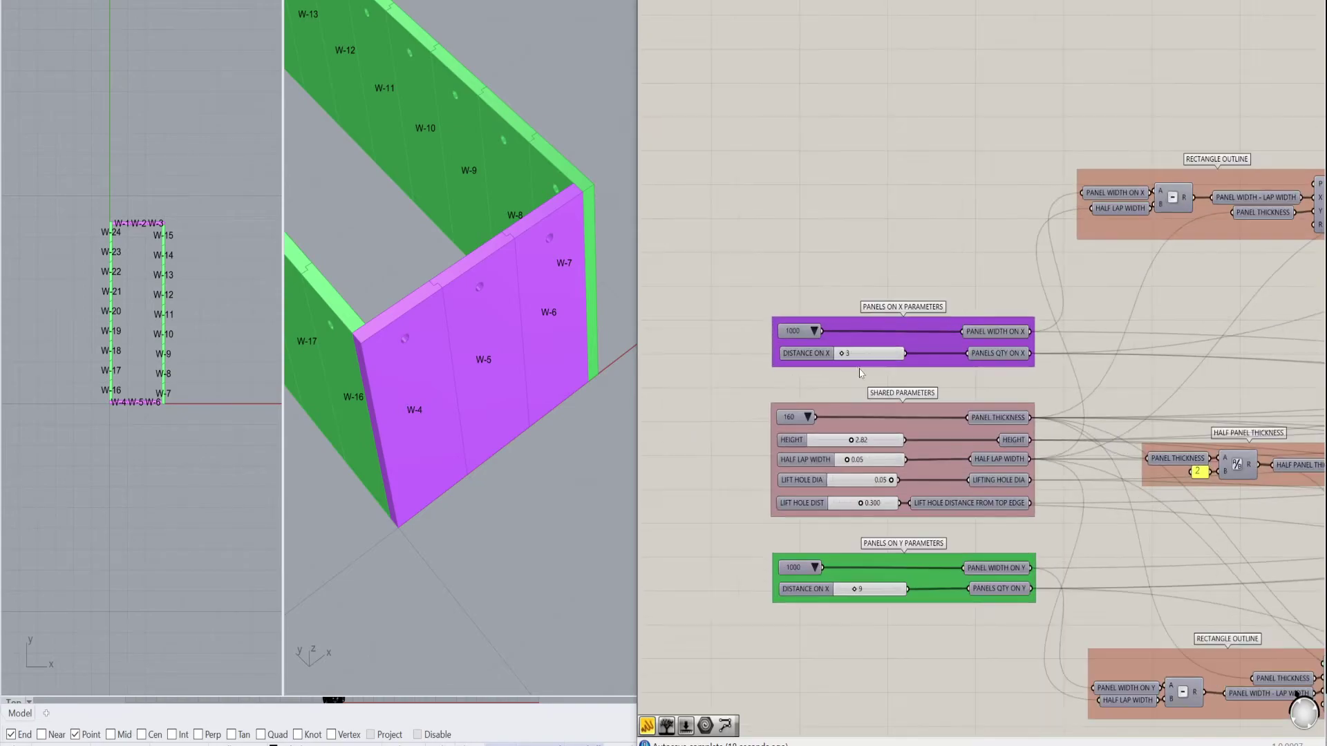
drag(841, 353, 852, 353)
scroll(488, 302, down, 3)
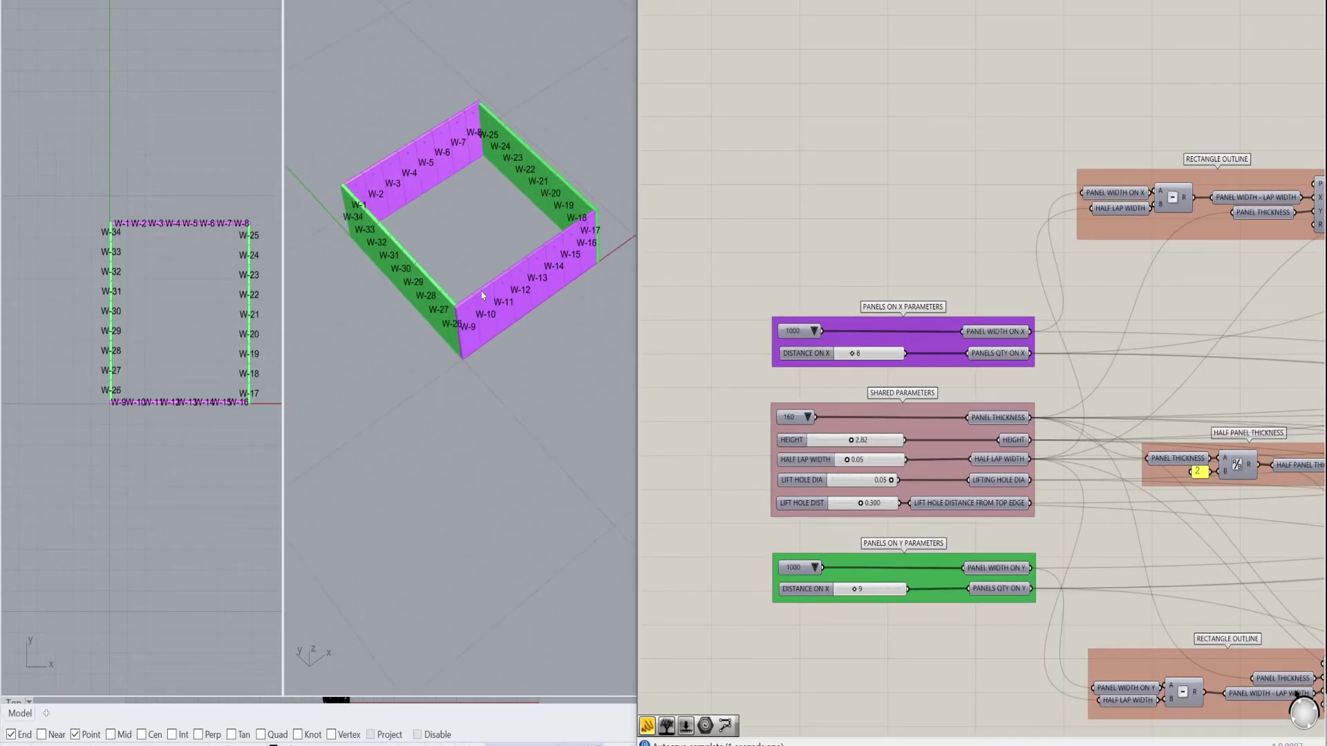
scroll(557, 236, up, 2)
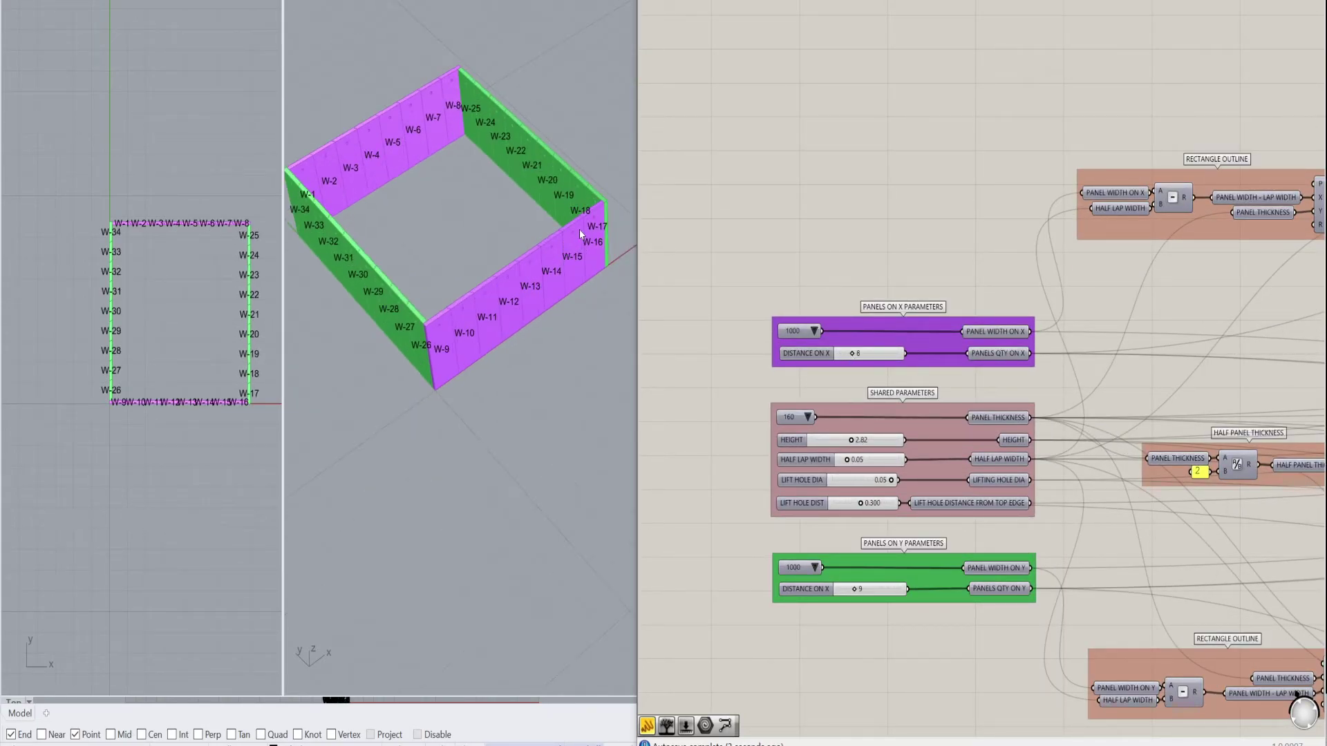
scroll(880, 276, down, 2)
scroll(921, 233, up, 3)
scroll(921, 233, up, 1)
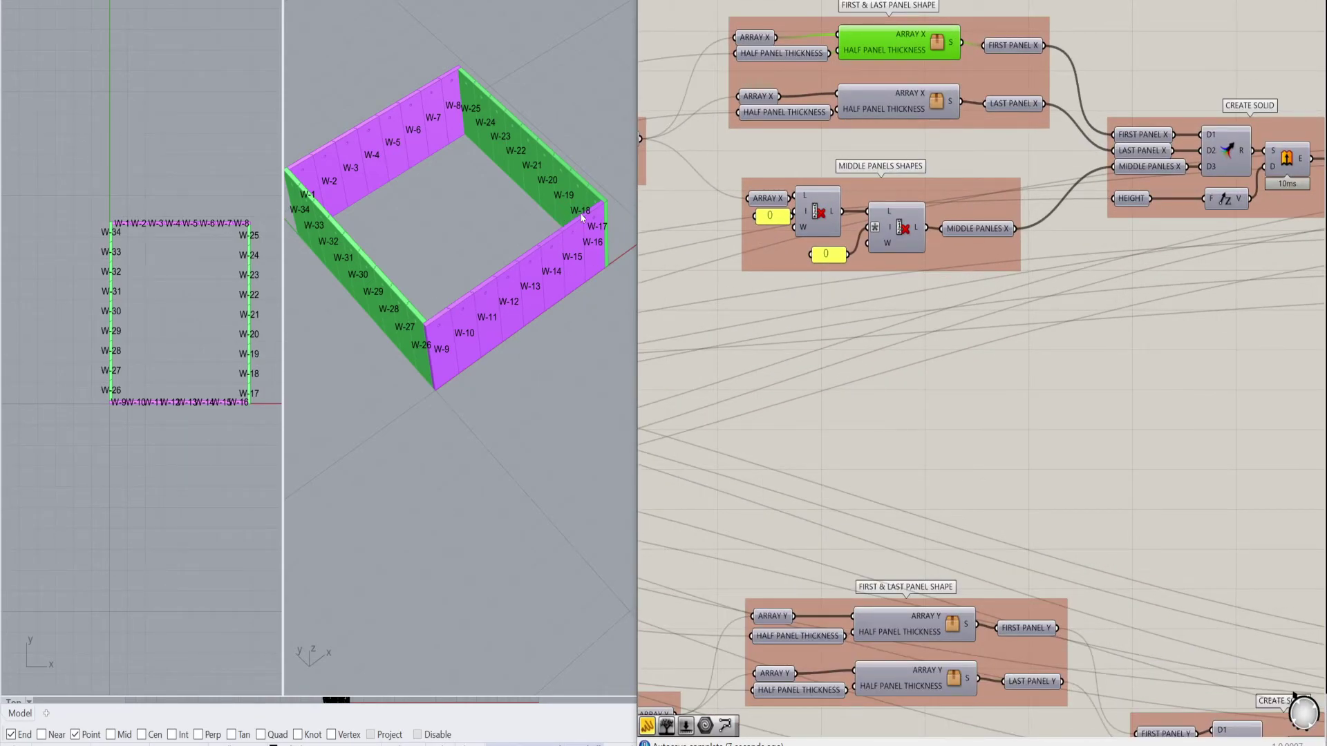
Select the Create Solid group on the X branch and examine how the panel shapes and height form the solids
scroll(953, 64, down, 3)
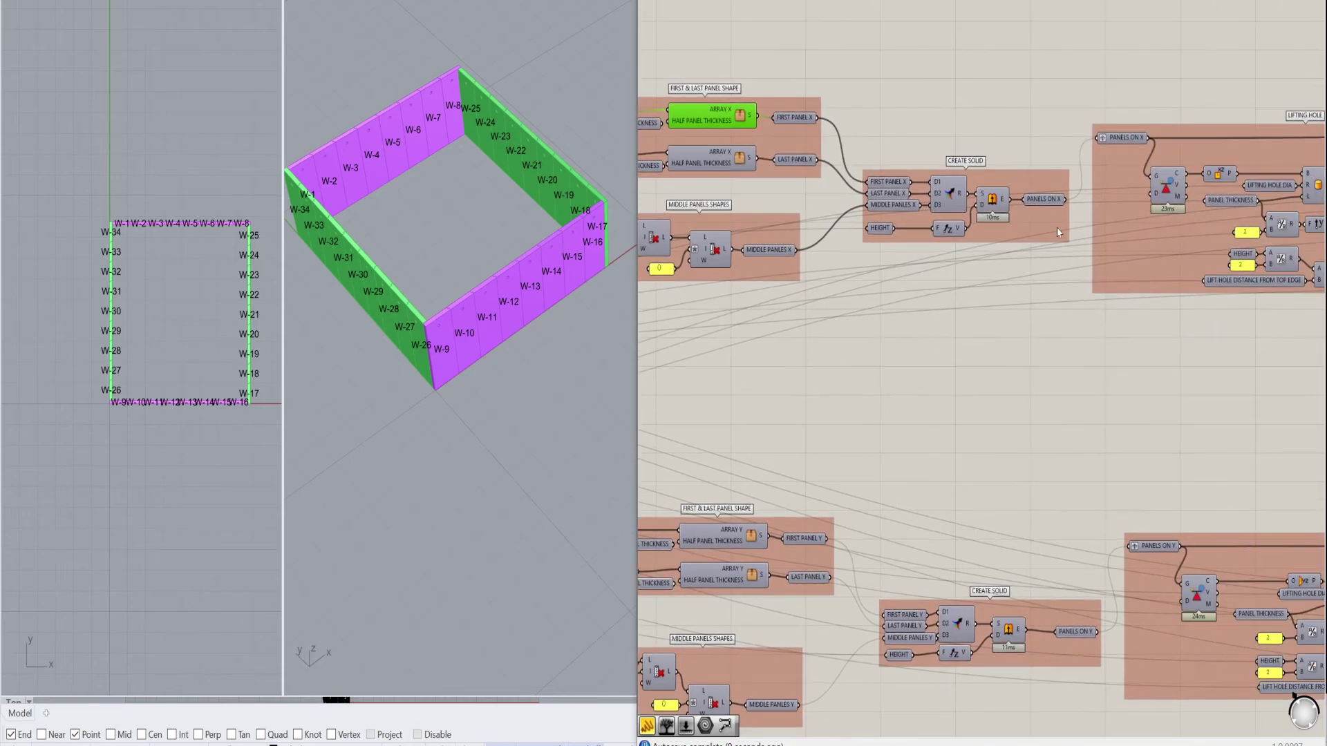
scroll(988, 159, up, 1)
scroll(533, 269, down, 1)
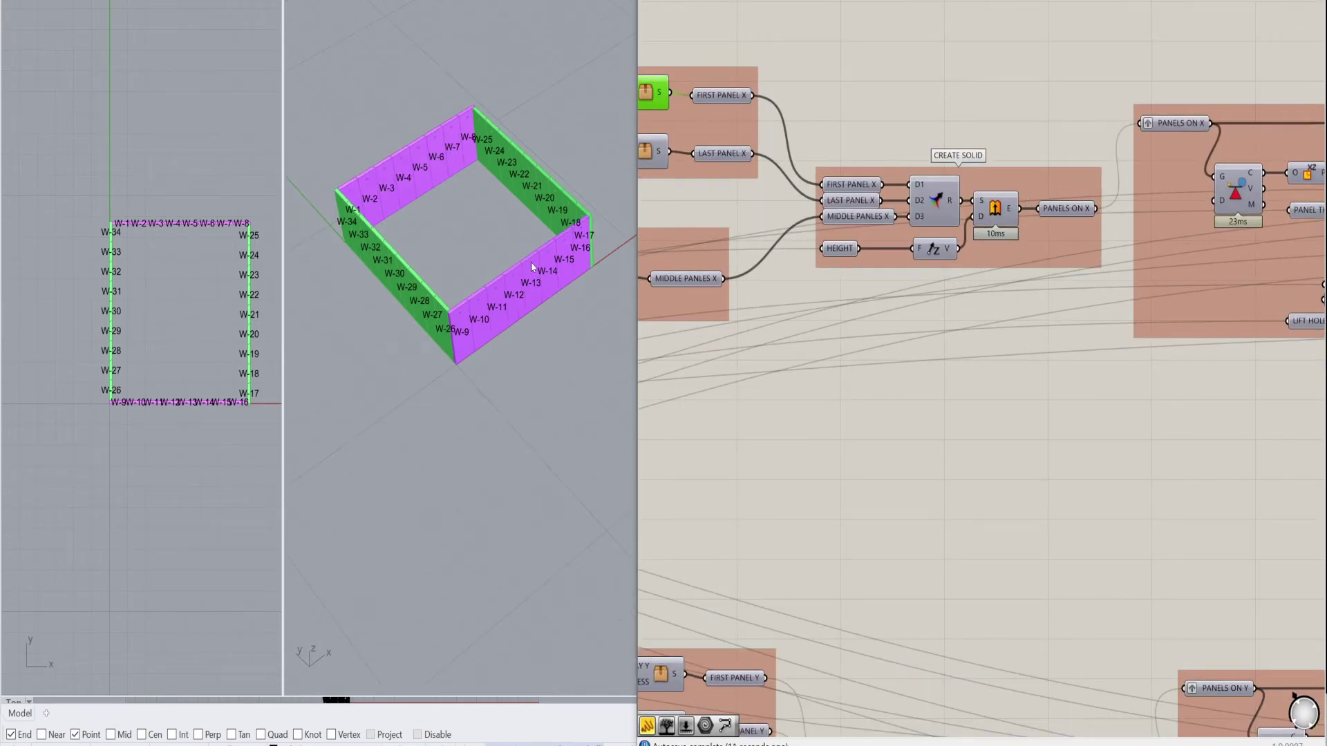
scroll(945, 178, up, 2)
click(912, 172)
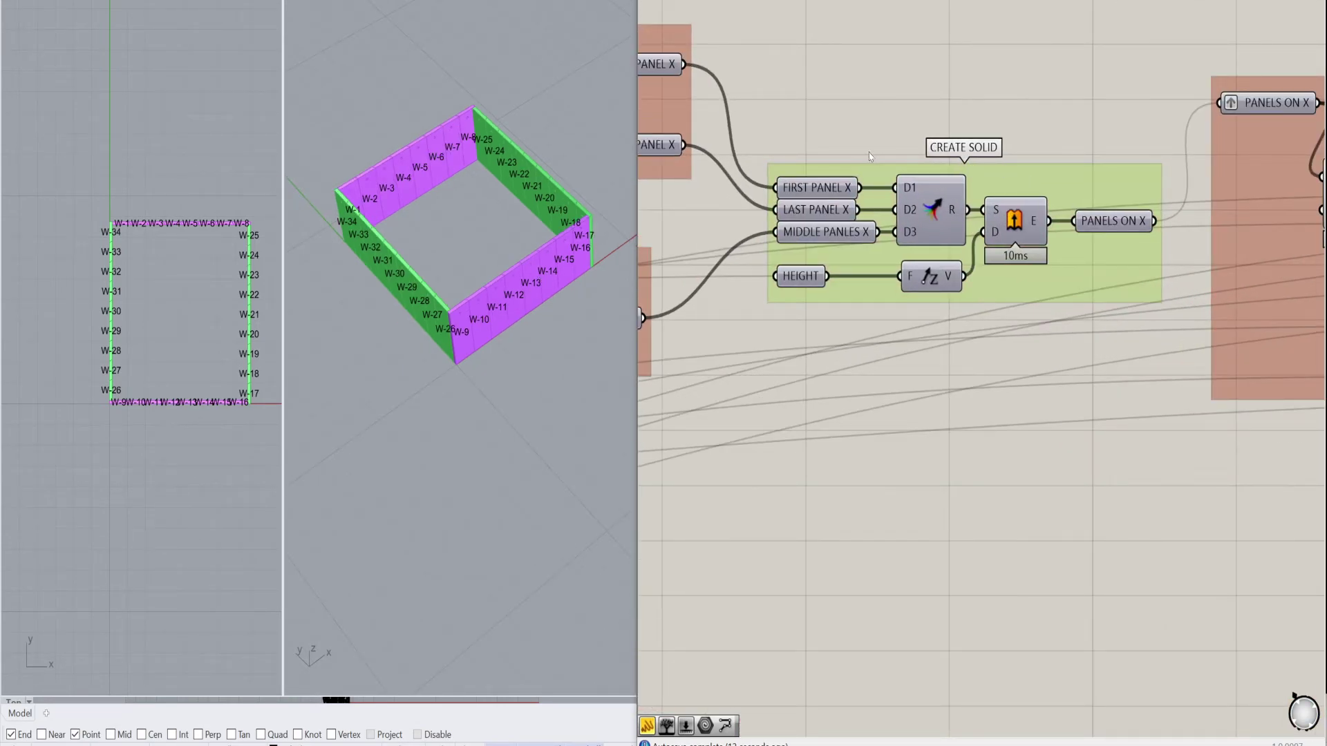
scroll(464, 311, up, 3)
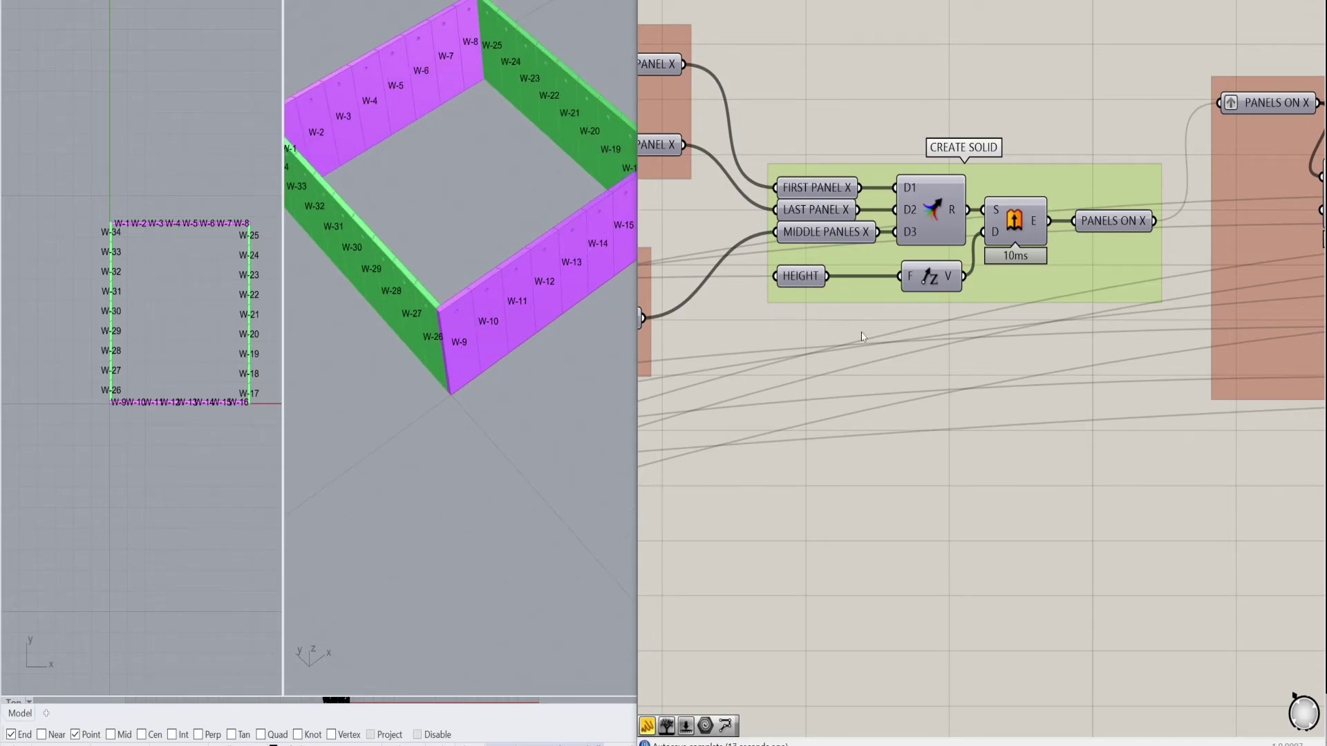
Turn on the preview of the Center of Mass component in the X branch's Lifting Hole group and inspect its points on the panels
scroll(901, 360, down, 2)
scroll(1126, 343, down, 2)
scroll(1209, 263, up, 2)
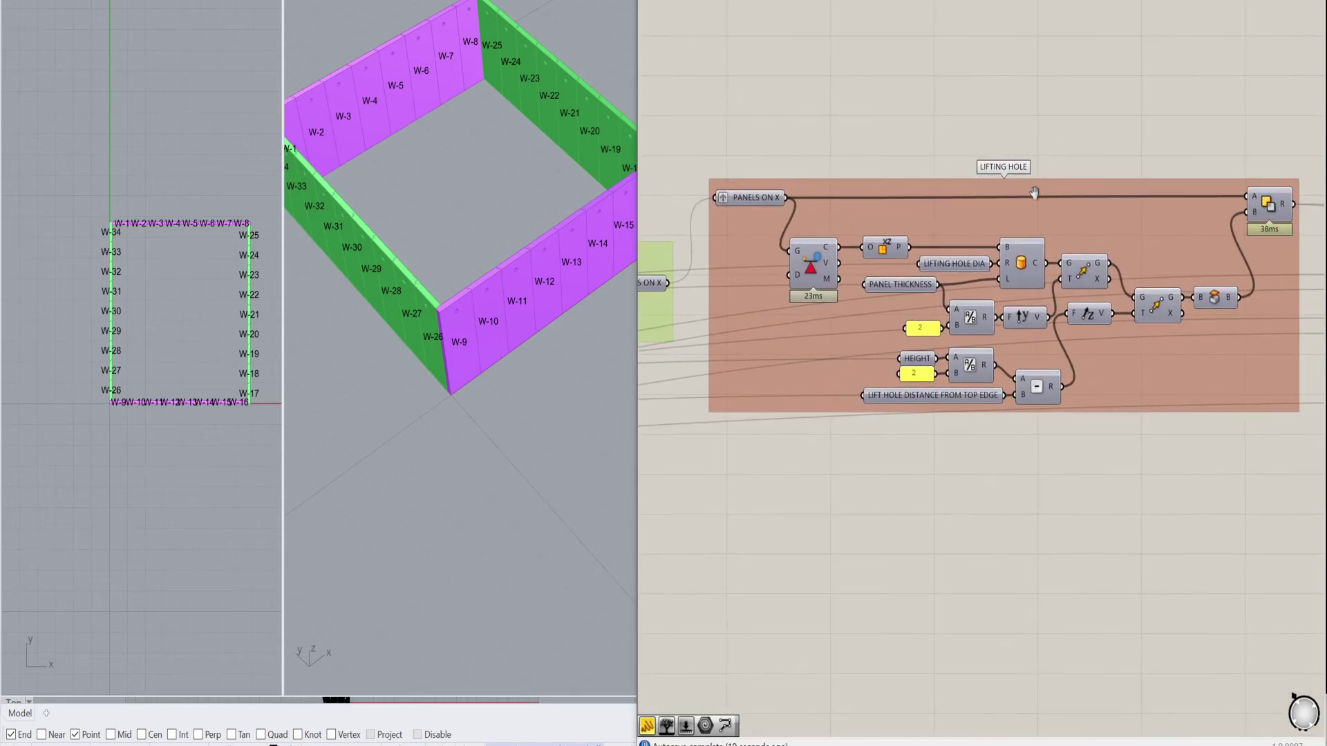
scroll(483, 279, up, 3)
click(815, 264)
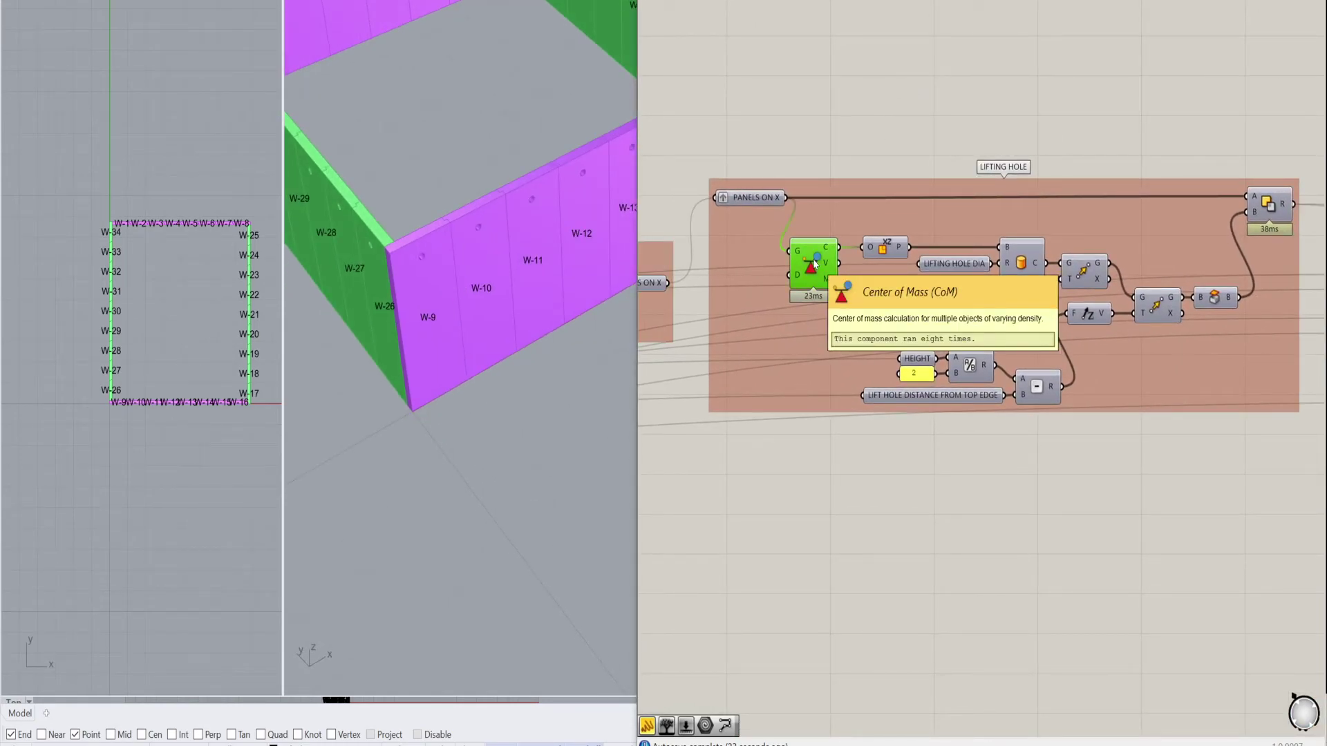
right_click(815, 265)
click(839, 289)
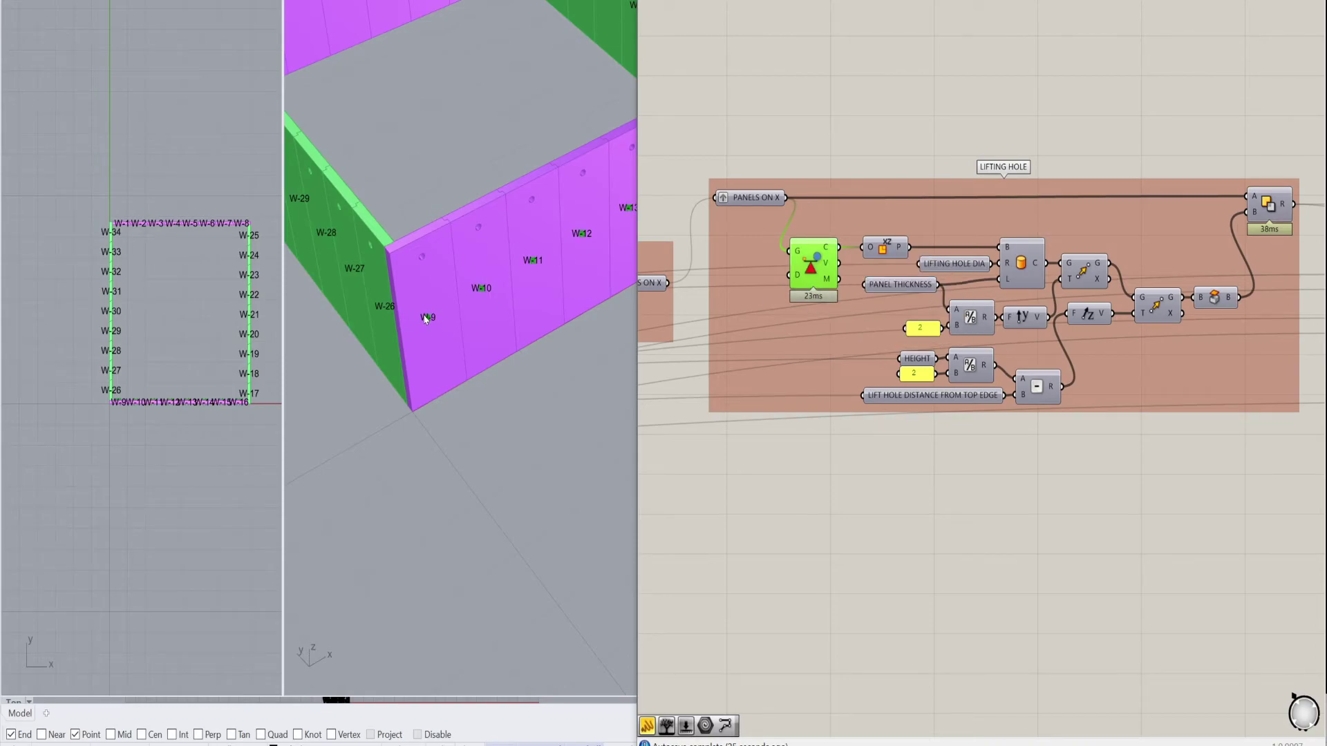
scroll(427, 317, up, 4)
scroll(443, 322, down, 3)
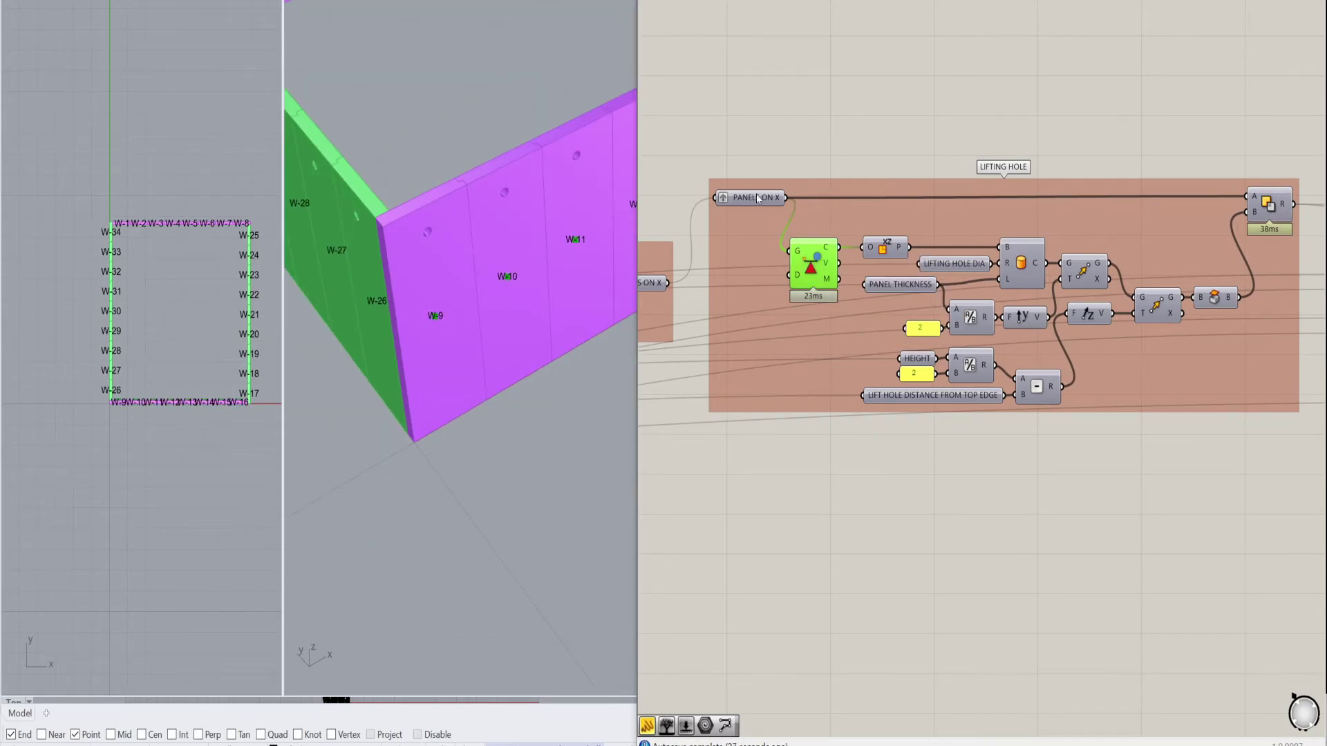
Assign the expression 500 to the D input of the Center of Mass component in the X branch's Lifting Hole group
drag(804, 276, 815, 277)
right_click(802, 275)
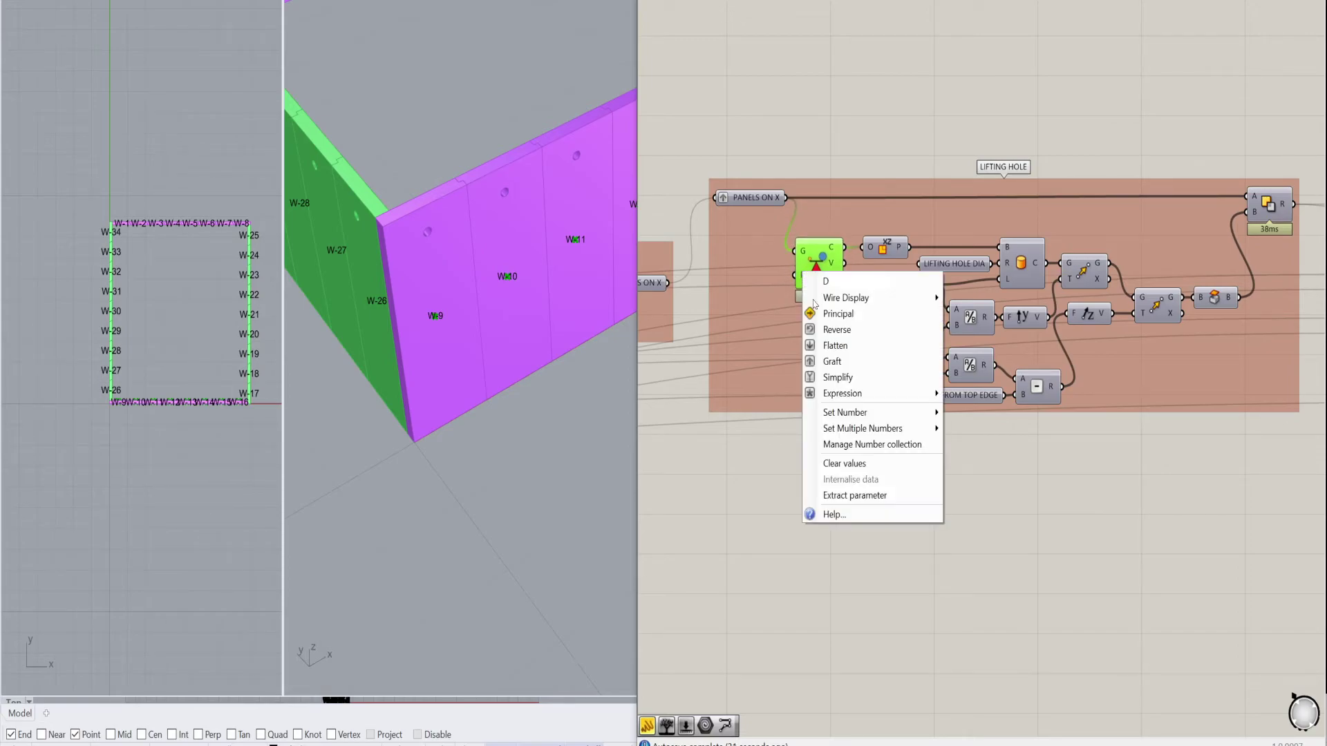
mouse_move(869, 395)
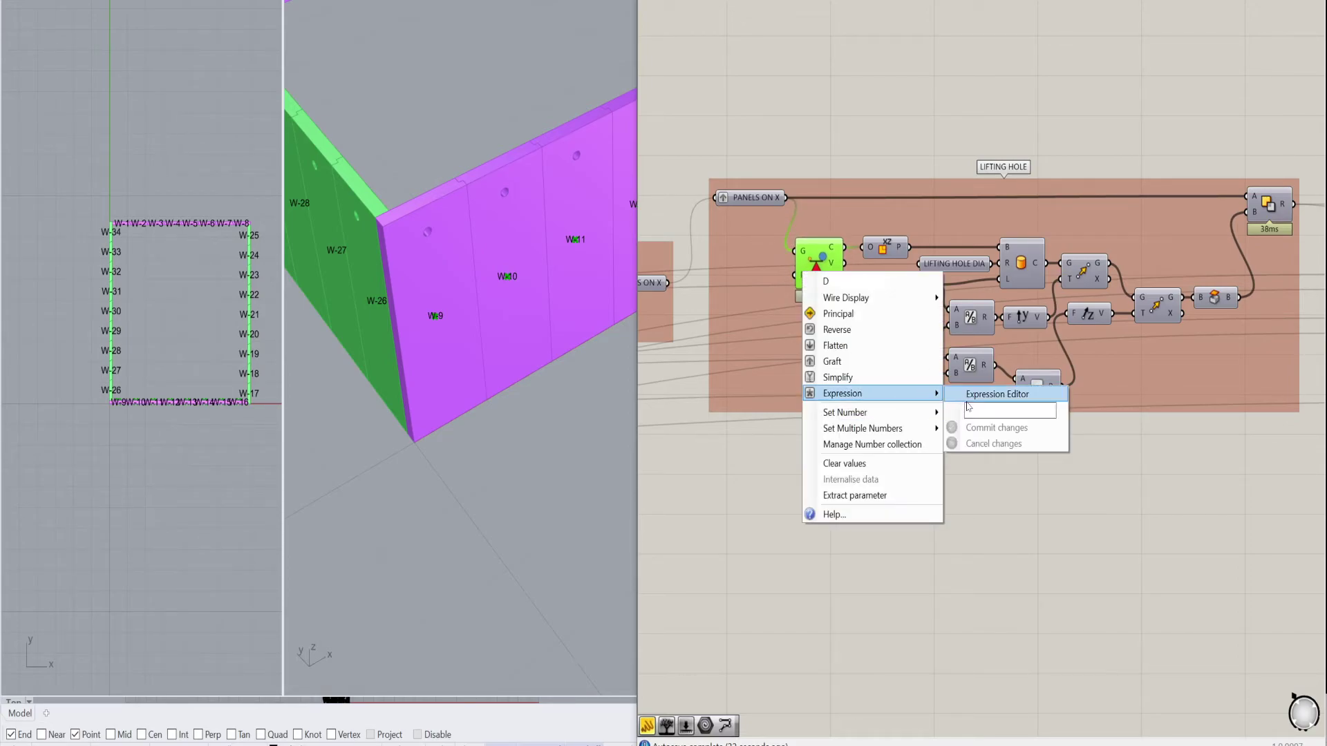
click(1010, 410)
text(500)
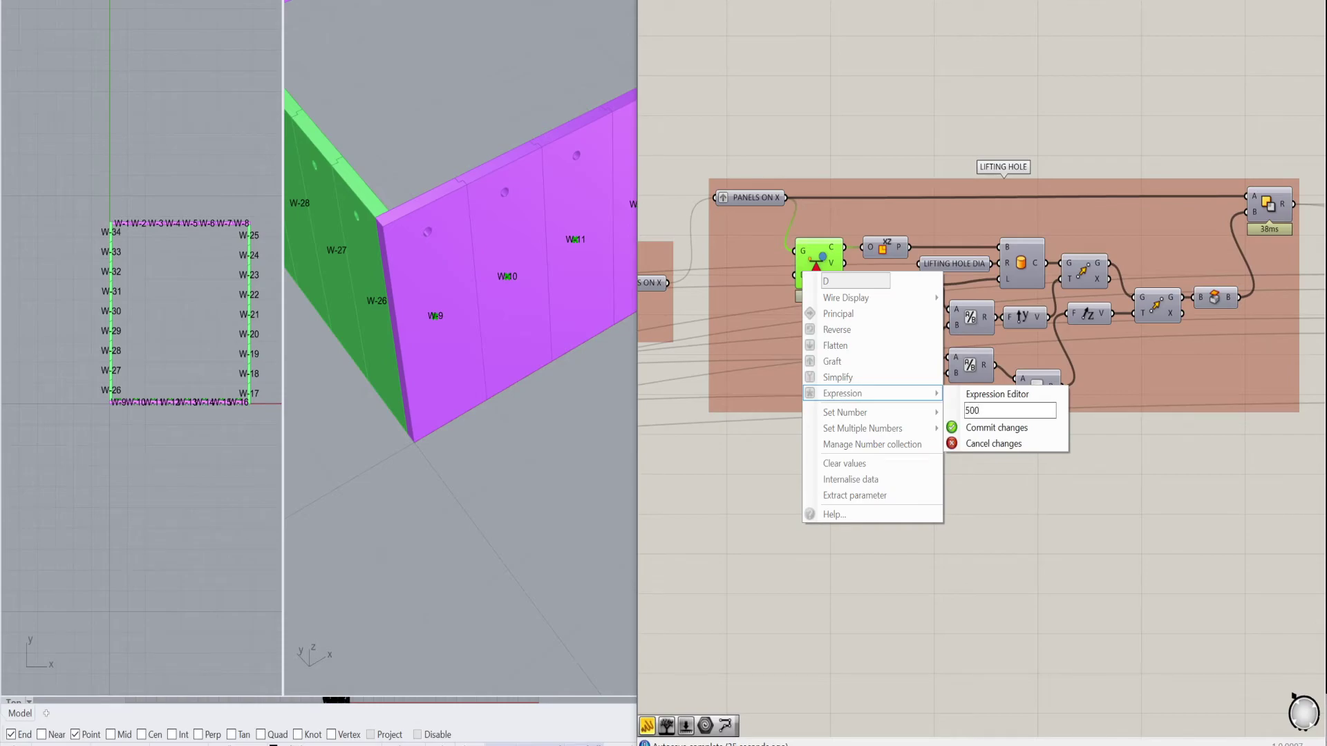
click(995, 428)
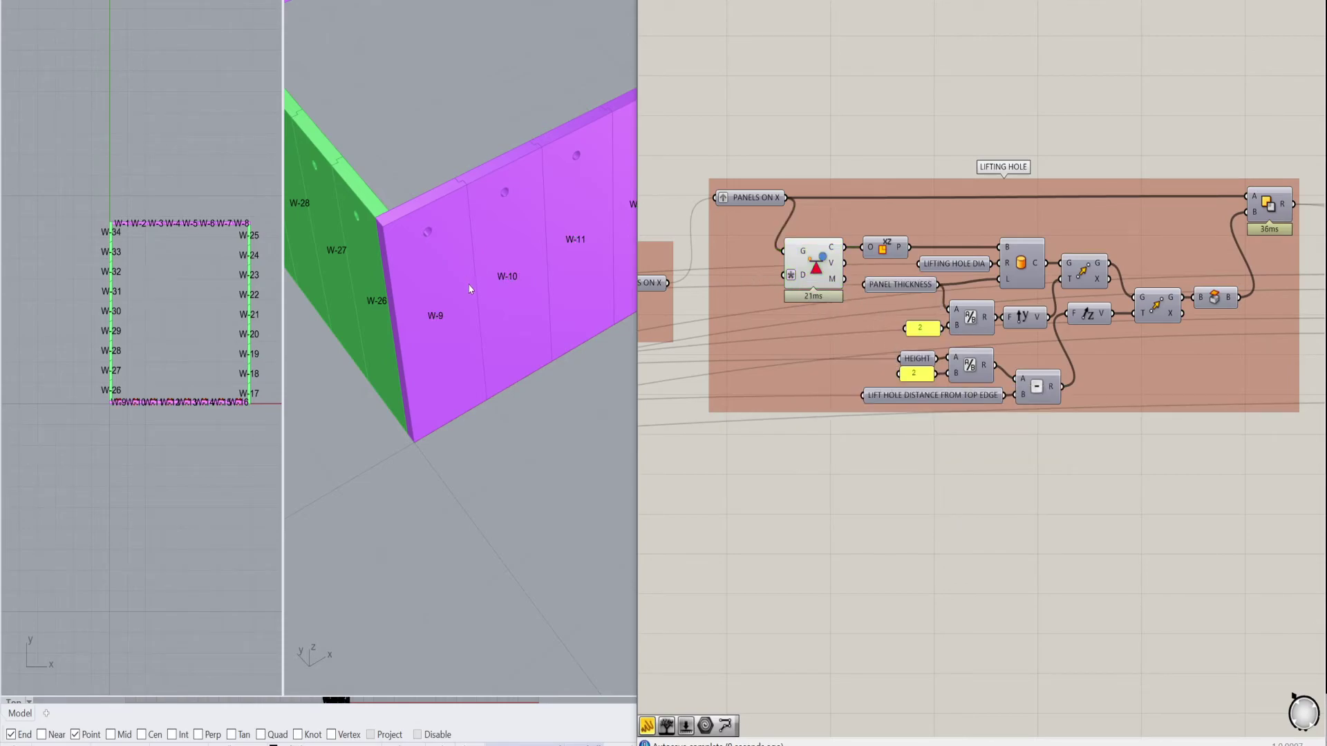
Select the Center of Mass component on the X branch and inspect its points along the purple wall panels
click(805, 264)
mouse_move(512, 283)
right_down()
mouse_move(443, 318)
mouse_move(520, 297)
right_up()
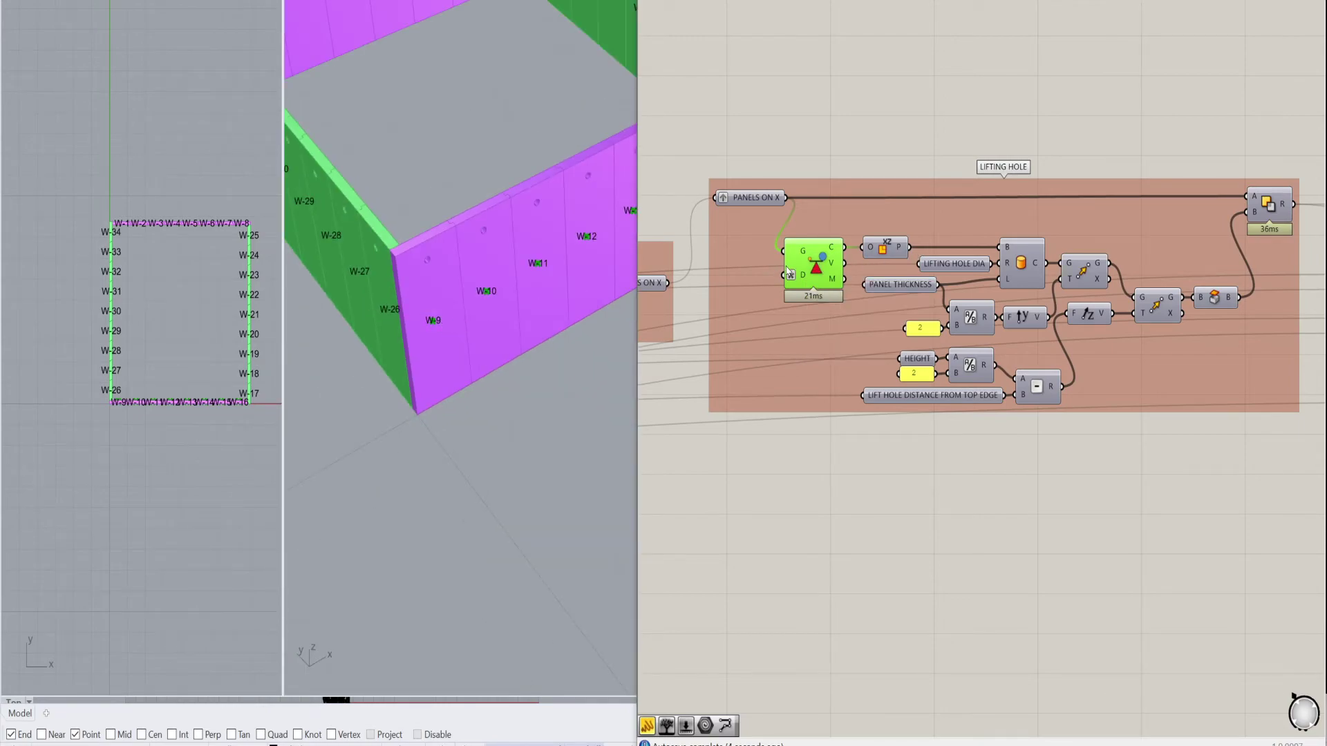
right_drag(428, 283, 407, 262)
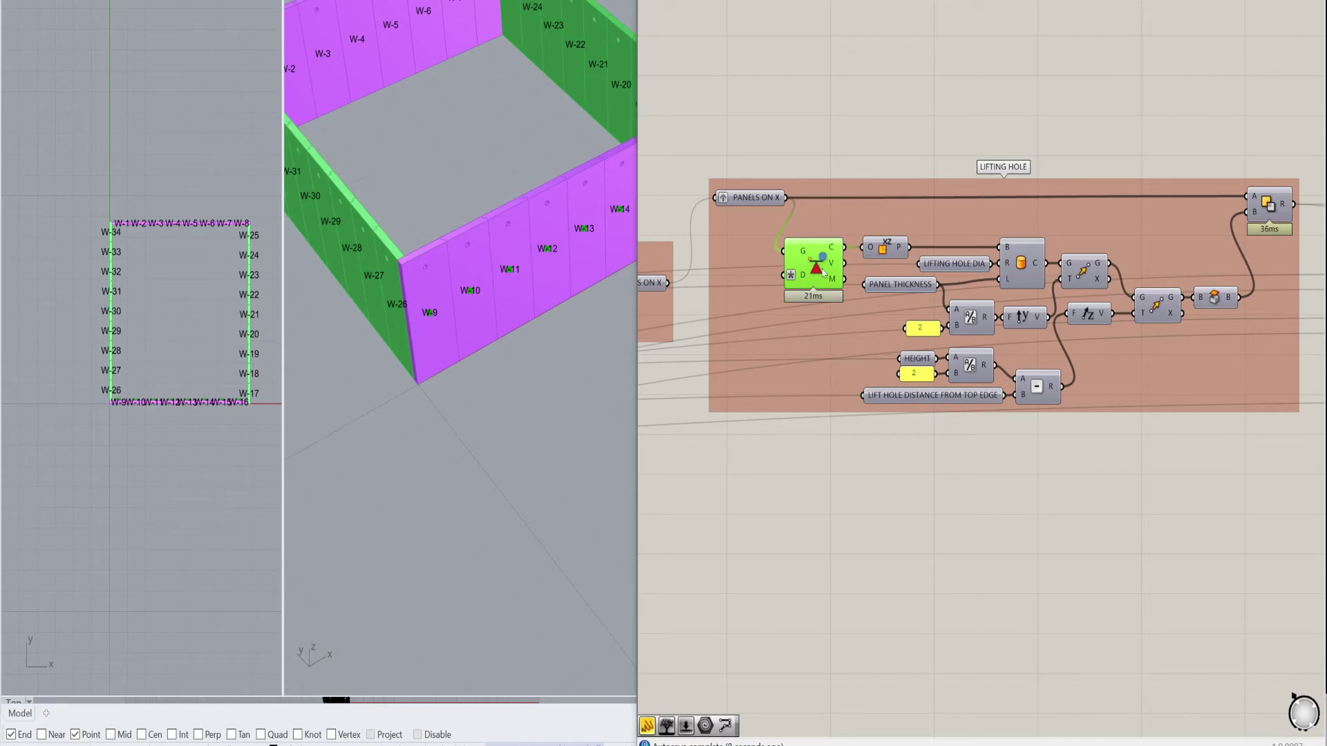
scroll(457, 277, up, 2)
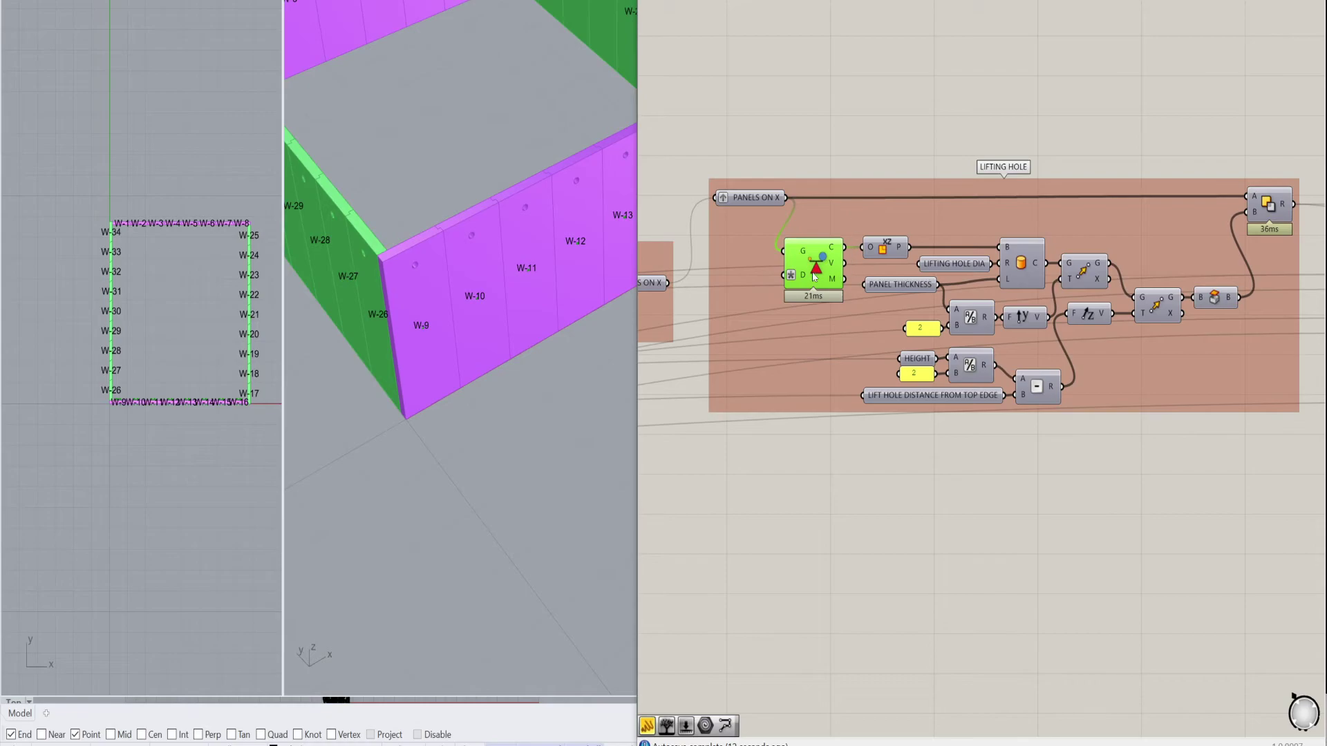
scroll(815, 276, up, 1)
mouse_move(805, 250)
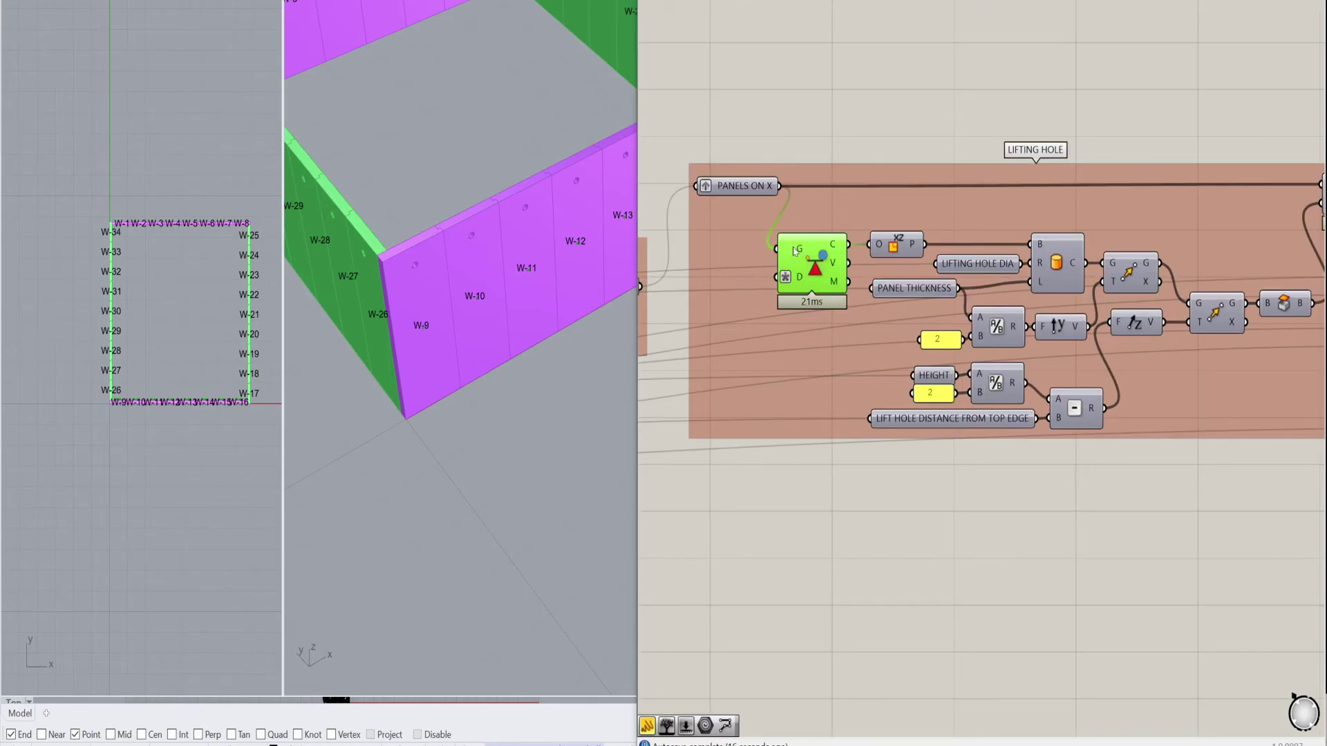
scroll(798, 289, down, 1)
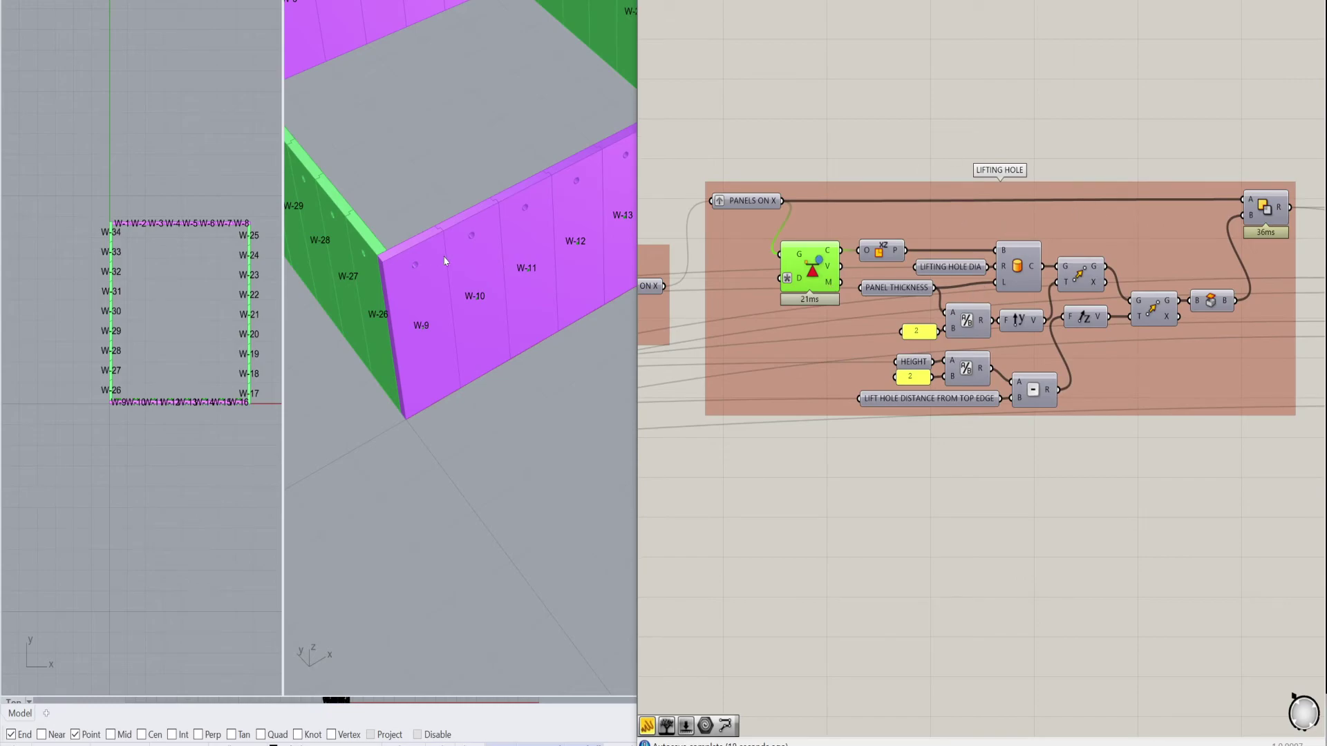
Select the Lift Hole Distance from Top Edge parameter and examine the hole positions along the panels' top edges
right_drag(436, 260, 482, 276)
scroll(436, 312, up, 2)
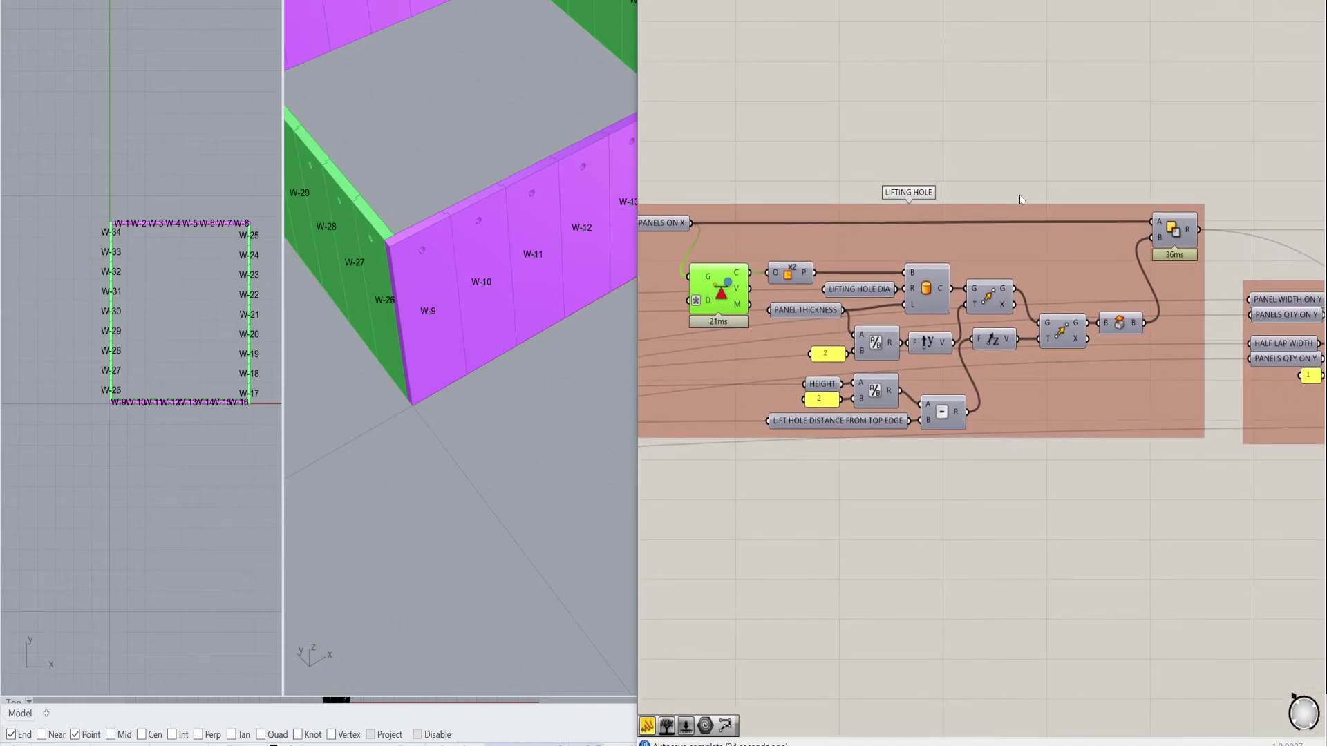
scroll(412, 246, up, 2)
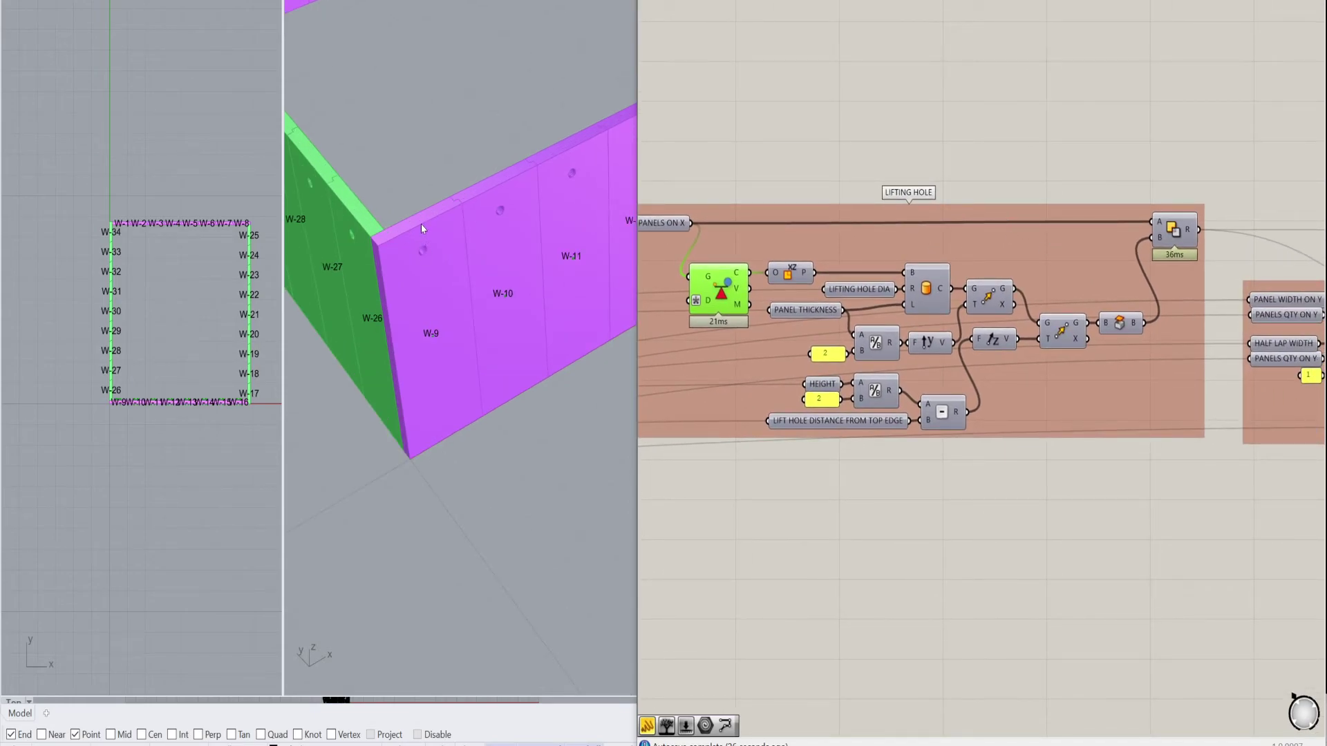
click(843, 426)
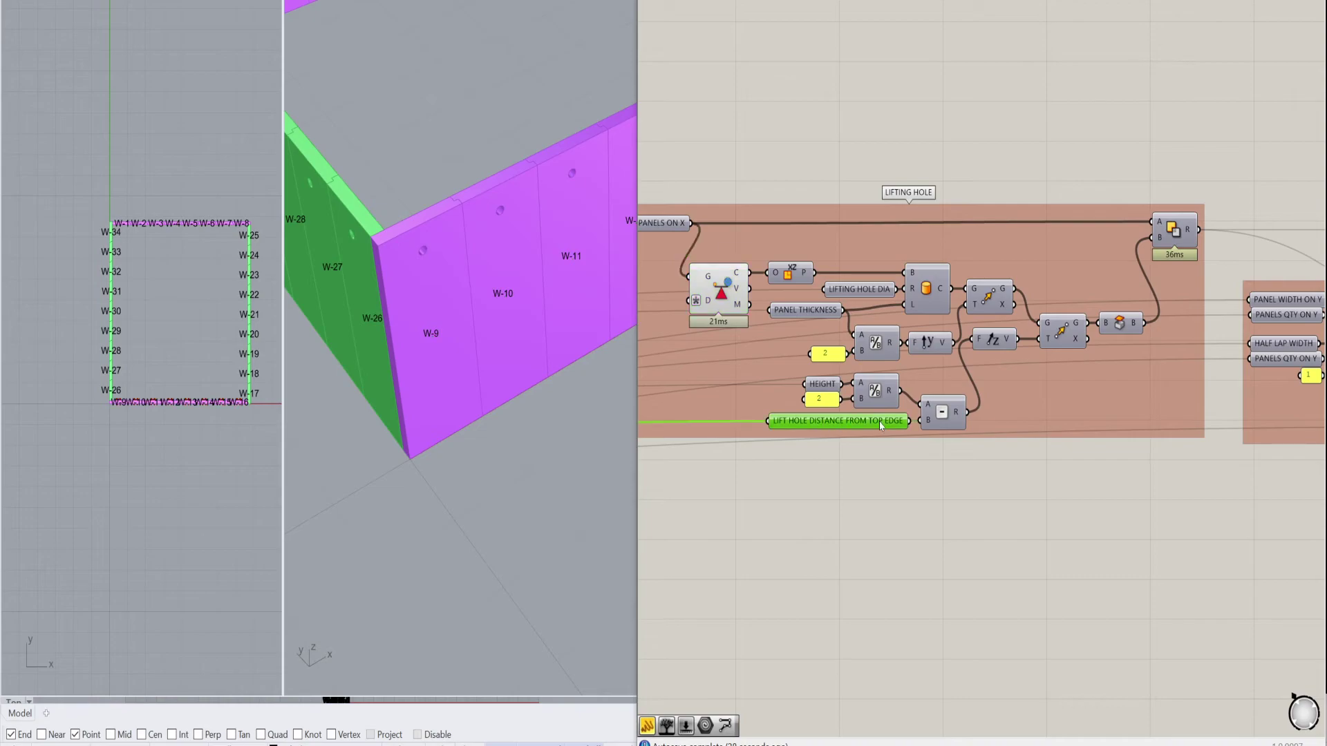
scroll(453, 276, down, 6)
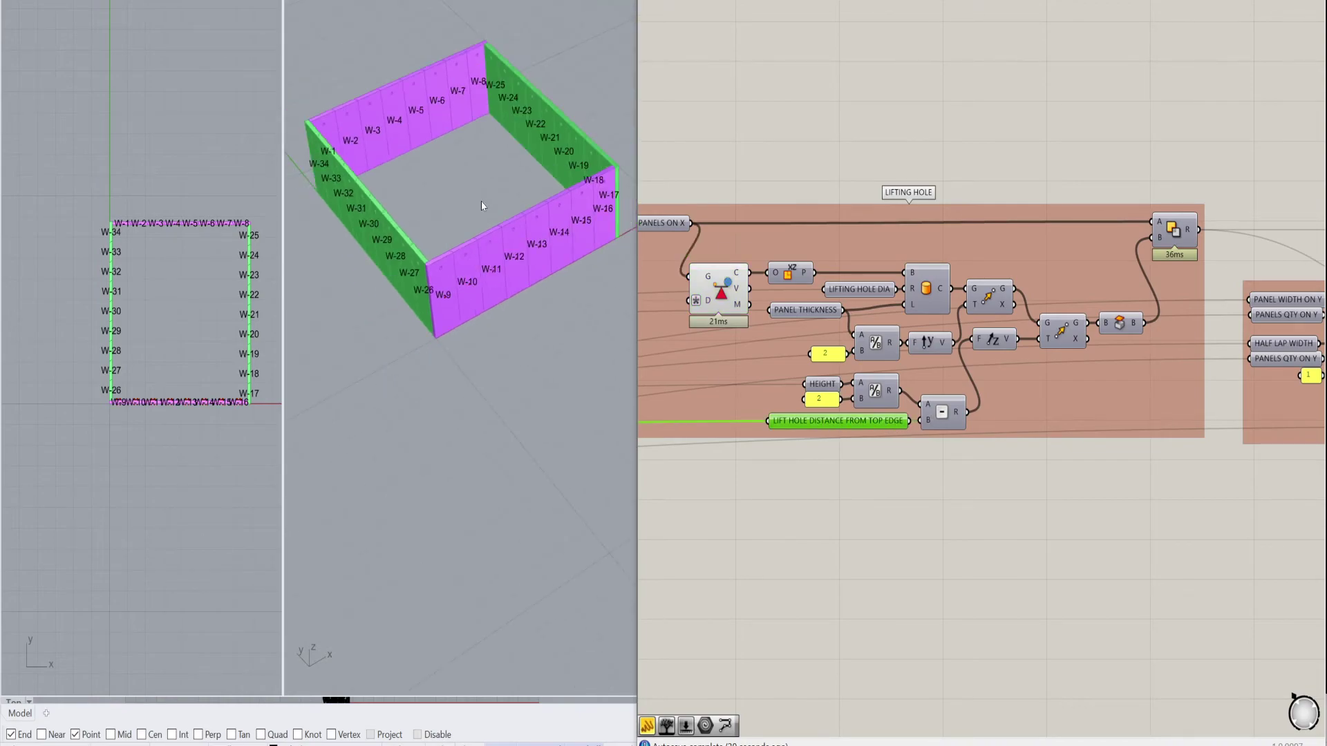
scroll(525, 230, up, 2)
scroll(1106, 208, down, 2)
Examine the X branch's Copy Wall Panels group and compare it with the opposite purple walls of the enclosure
right_drag(1300, 173, 1018, 169)
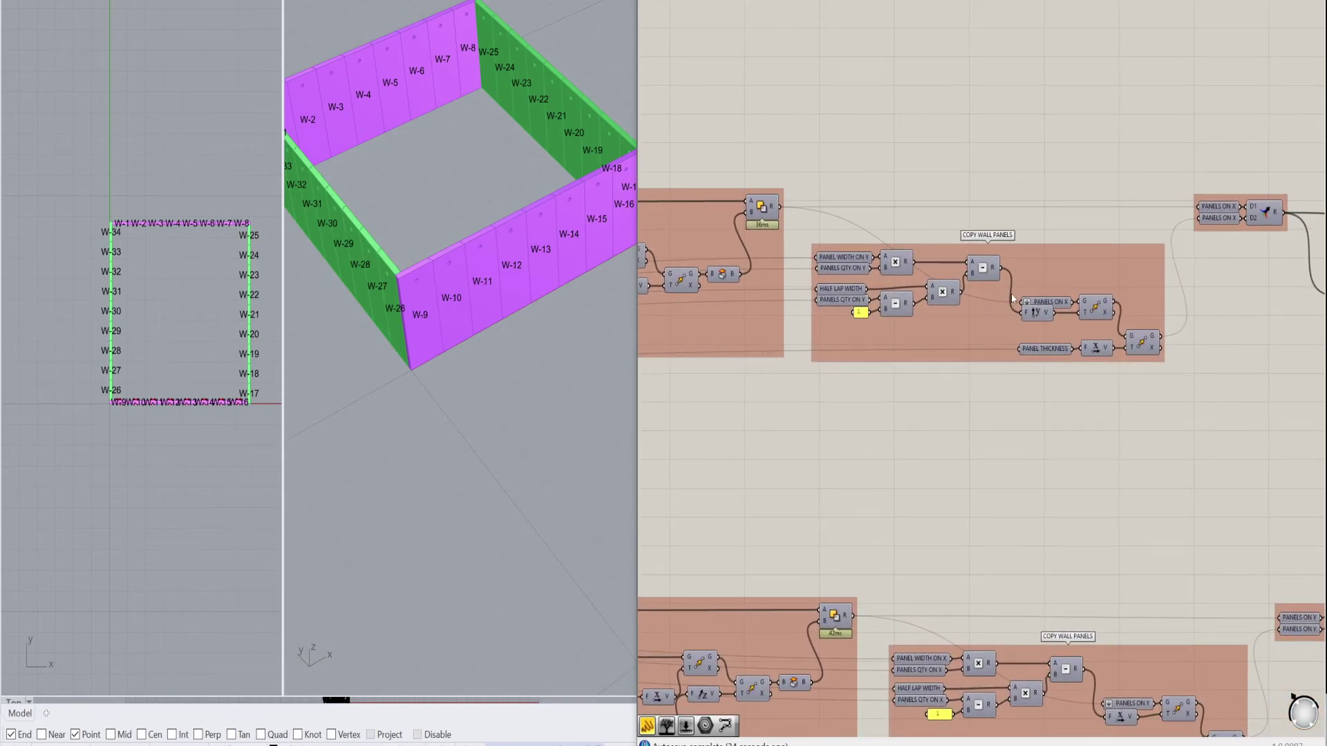
scroll(974, 269, down, 5)
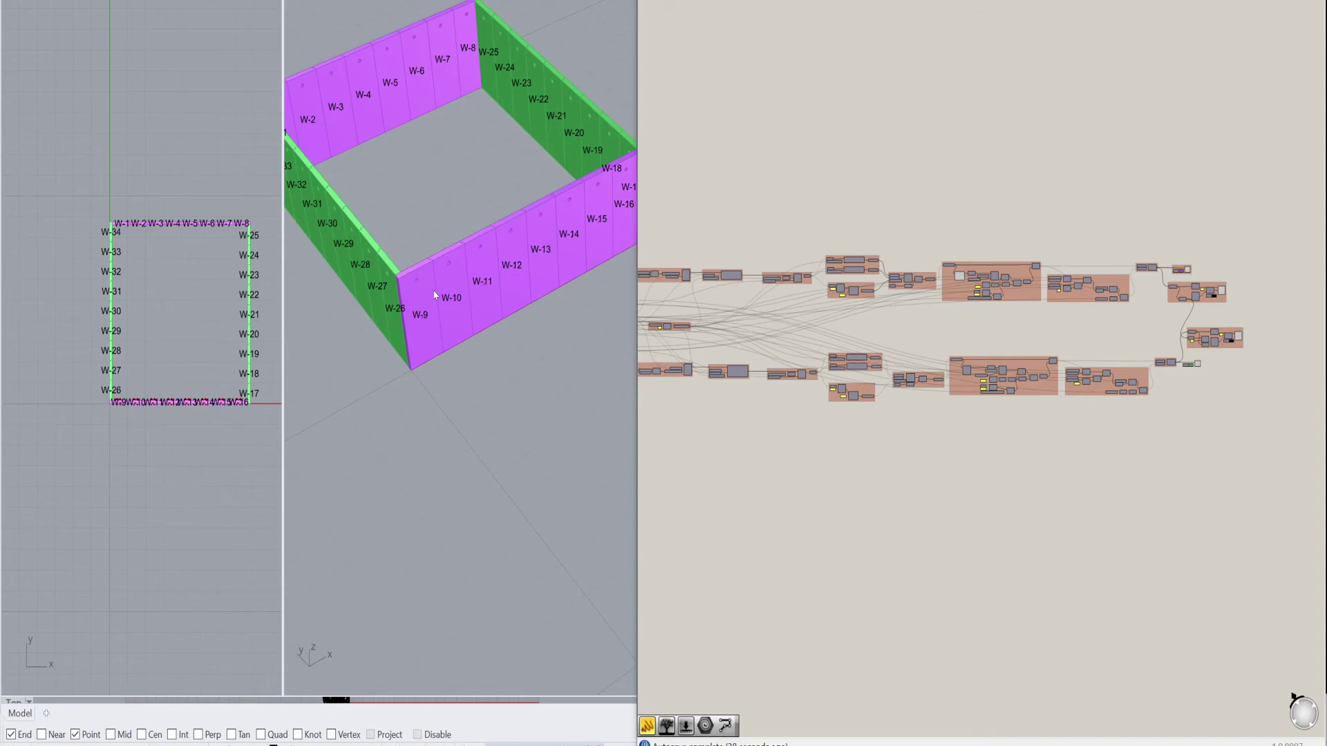
scroll(1098, 236, up, 5)
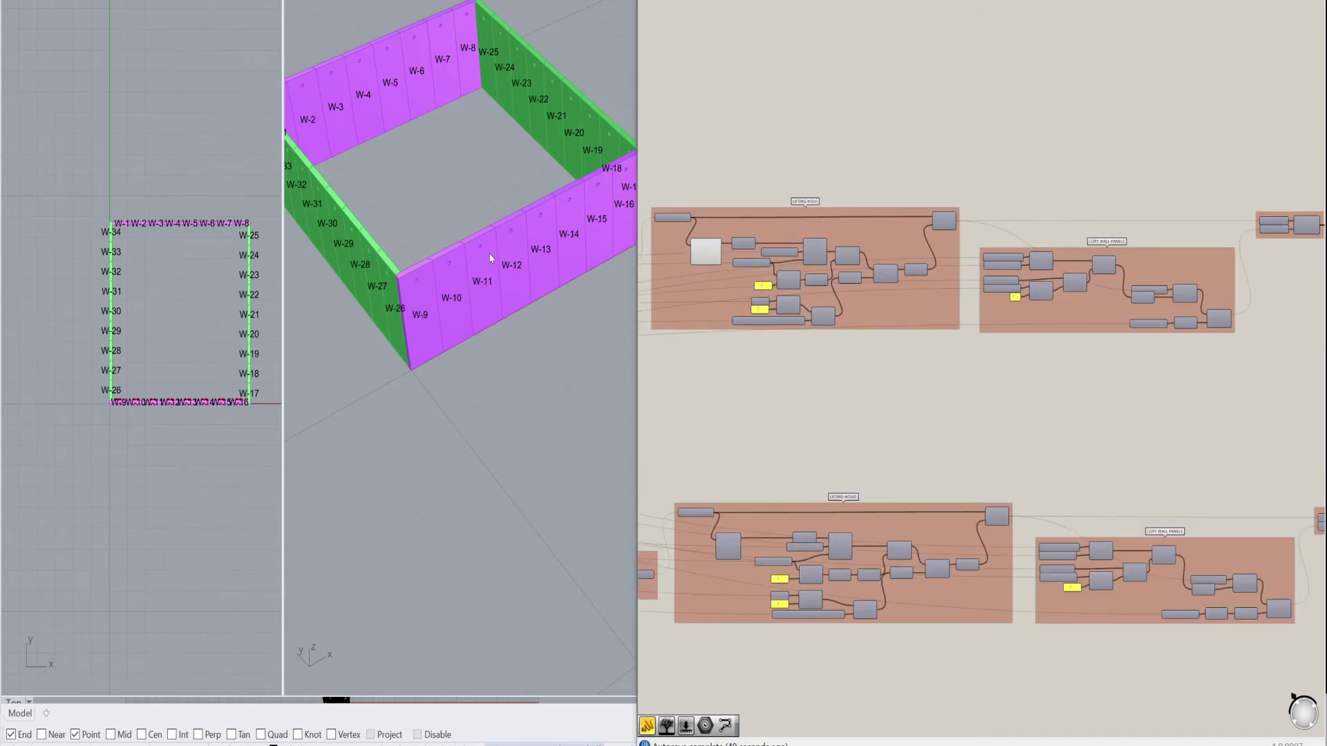
scroll(480, 258, down, 2)
mouse_move(393, 149)
right_down()
mouse_move(428, 160)
mouse_move(405, 152)
right_up()
scroll(1098, 278, up, 4)
scroll(1099, 278, up, 2)
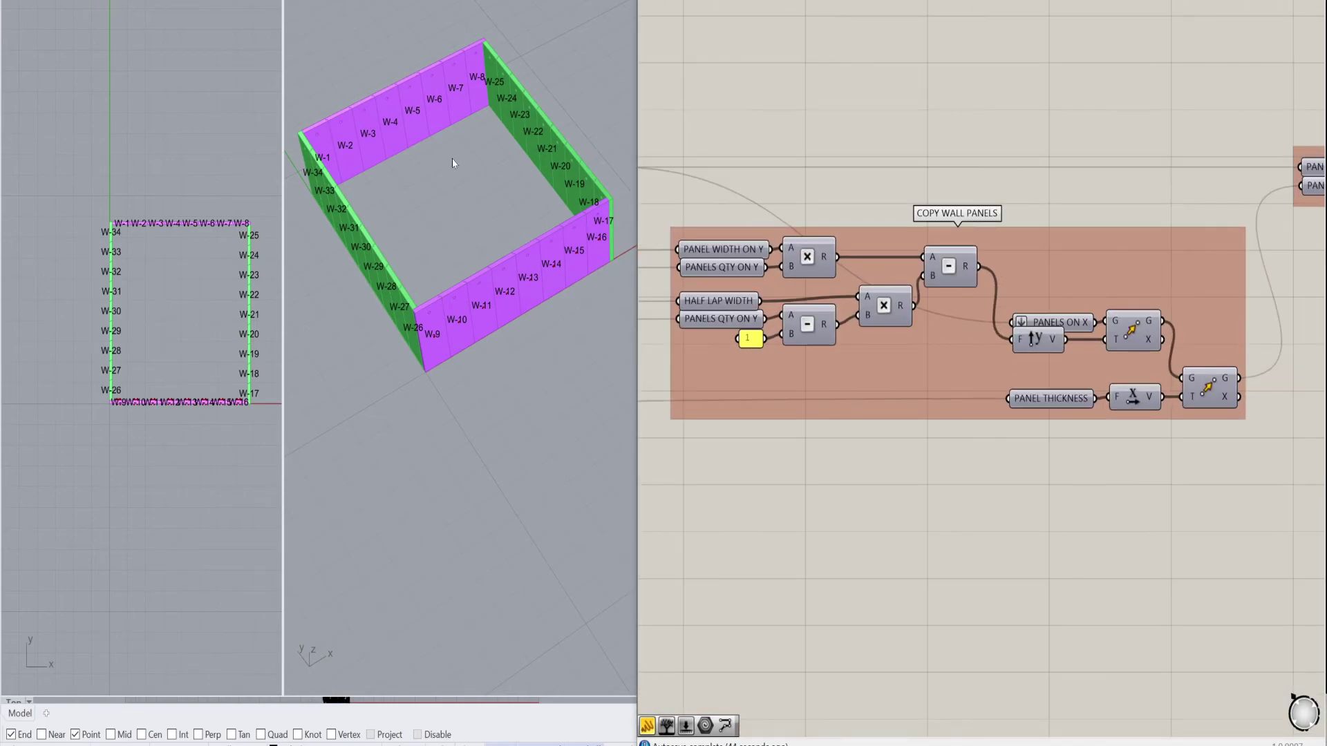
scroll(467, 164, down, 2)
scroll(475, 143, up, 4)
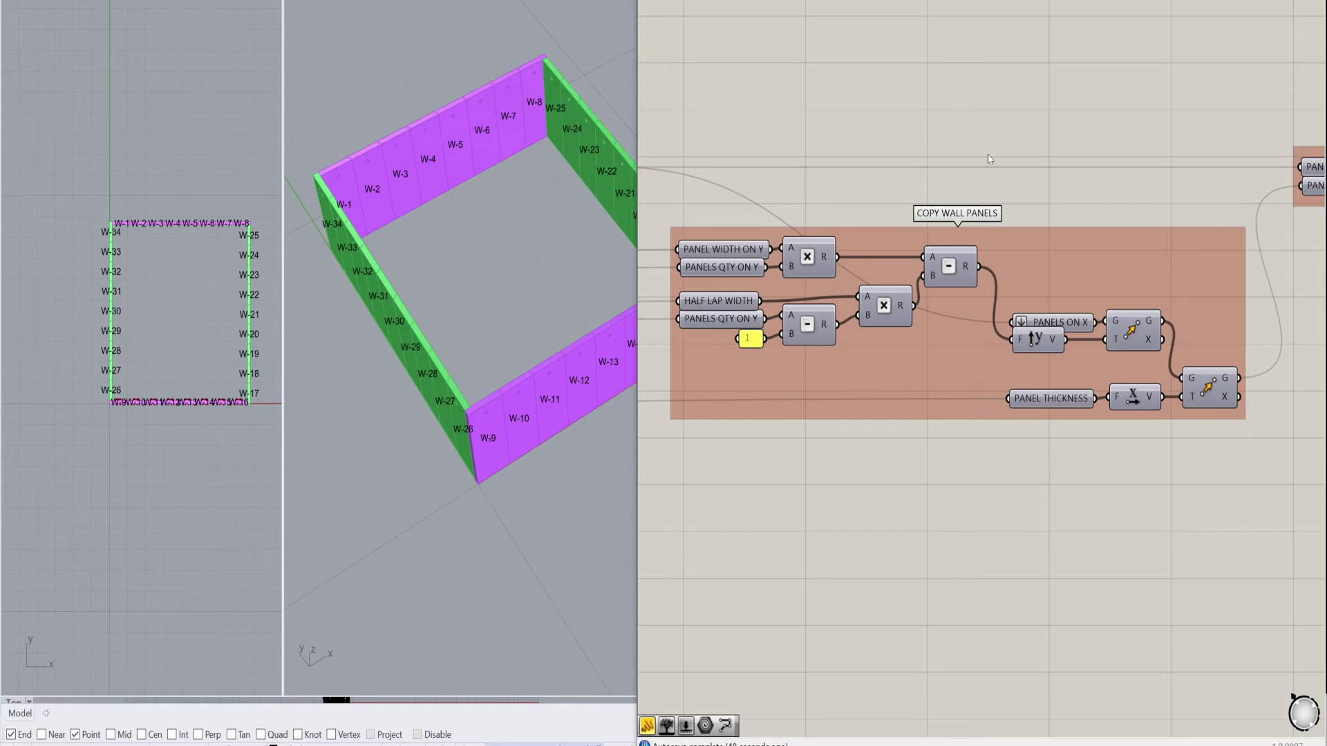
Follow the merged X panels to the purple swatch preview and the Number group, and inspect how they are coloured
scroll(1012, 172, down, 3)
right_drag(1011, 172, 916, 154)
scroll(1081, 211, up, 3)
click(1089, 211)
click(1132, 170)
right_drag(1228, 269, 1122, 306)
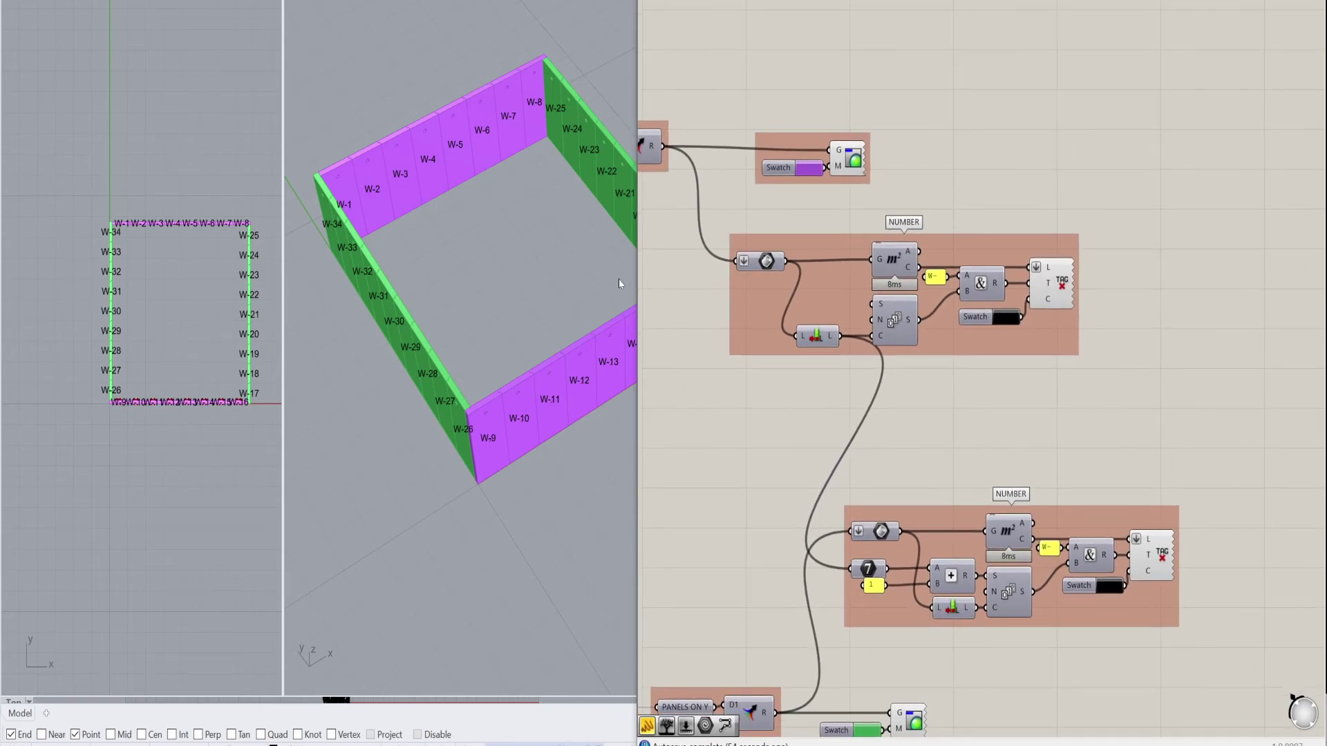
Compare the W- tags around the enclosure with the two Number groups for the X and Y panels
scroll(533, 290, down, 5)
scroll(1002, 273, down, 2)
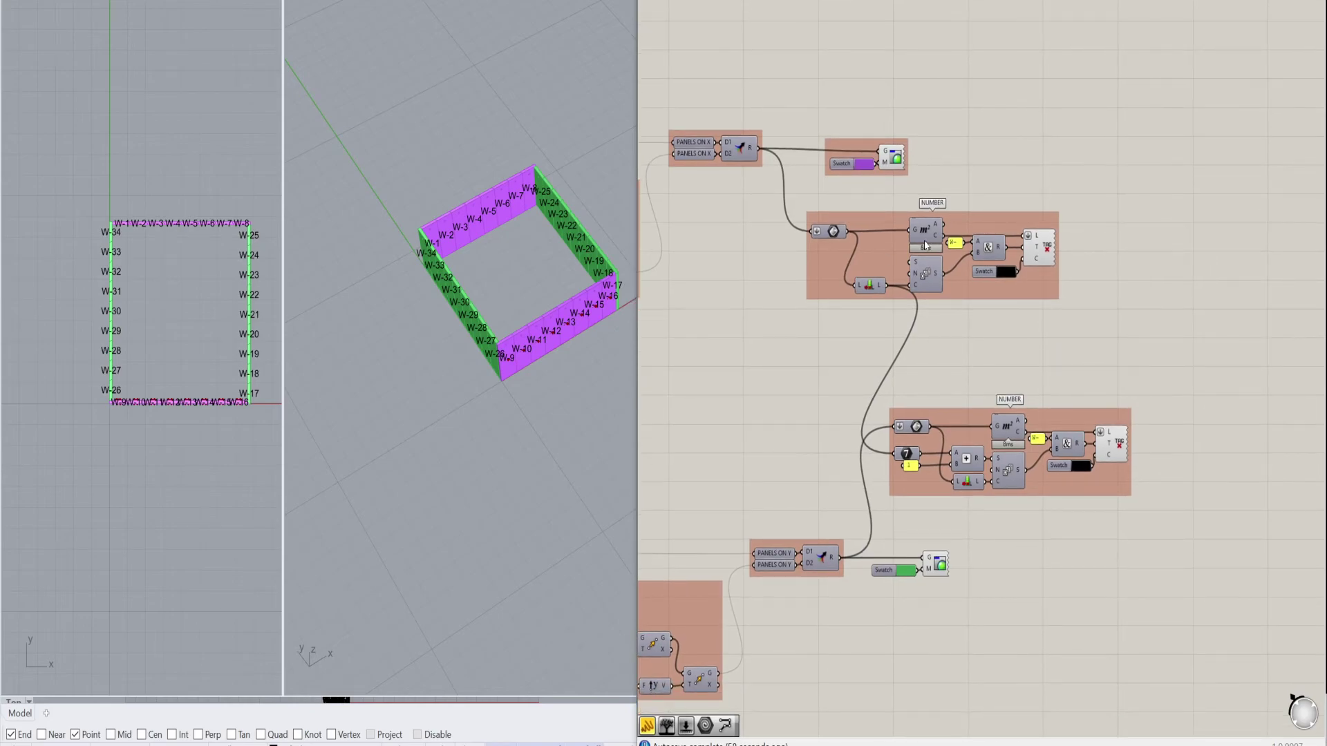
scroll(929, 250, up, 2)
scroll(551, 359, up, 3)
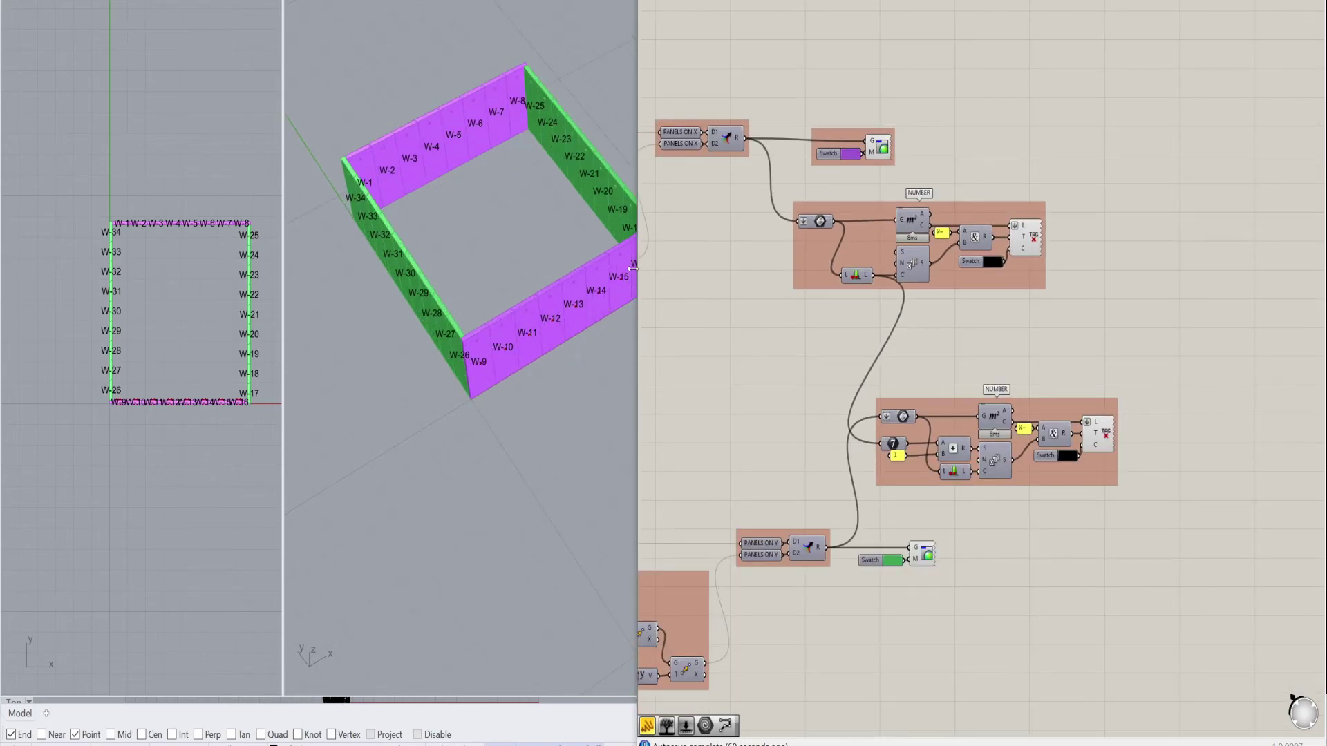
scroll(1017, 181, up, 1)
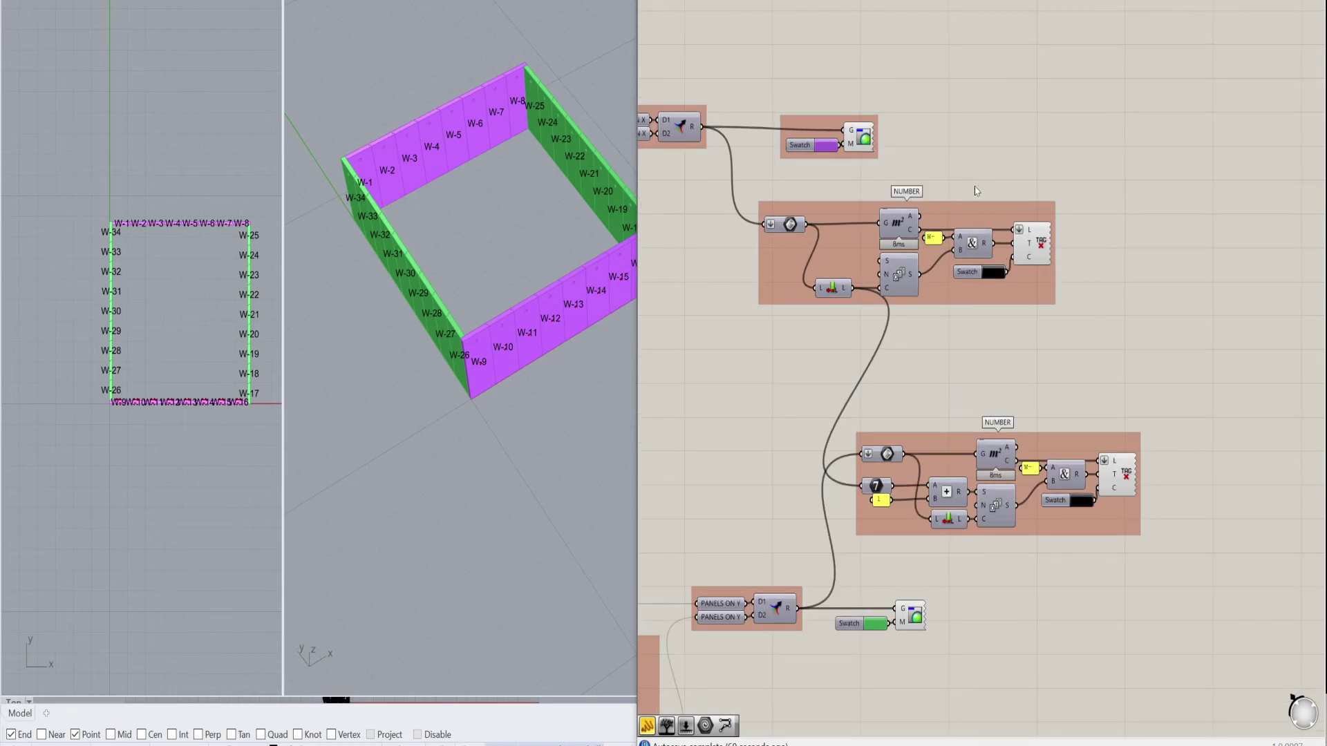
scroll(981, 304, down, 3)
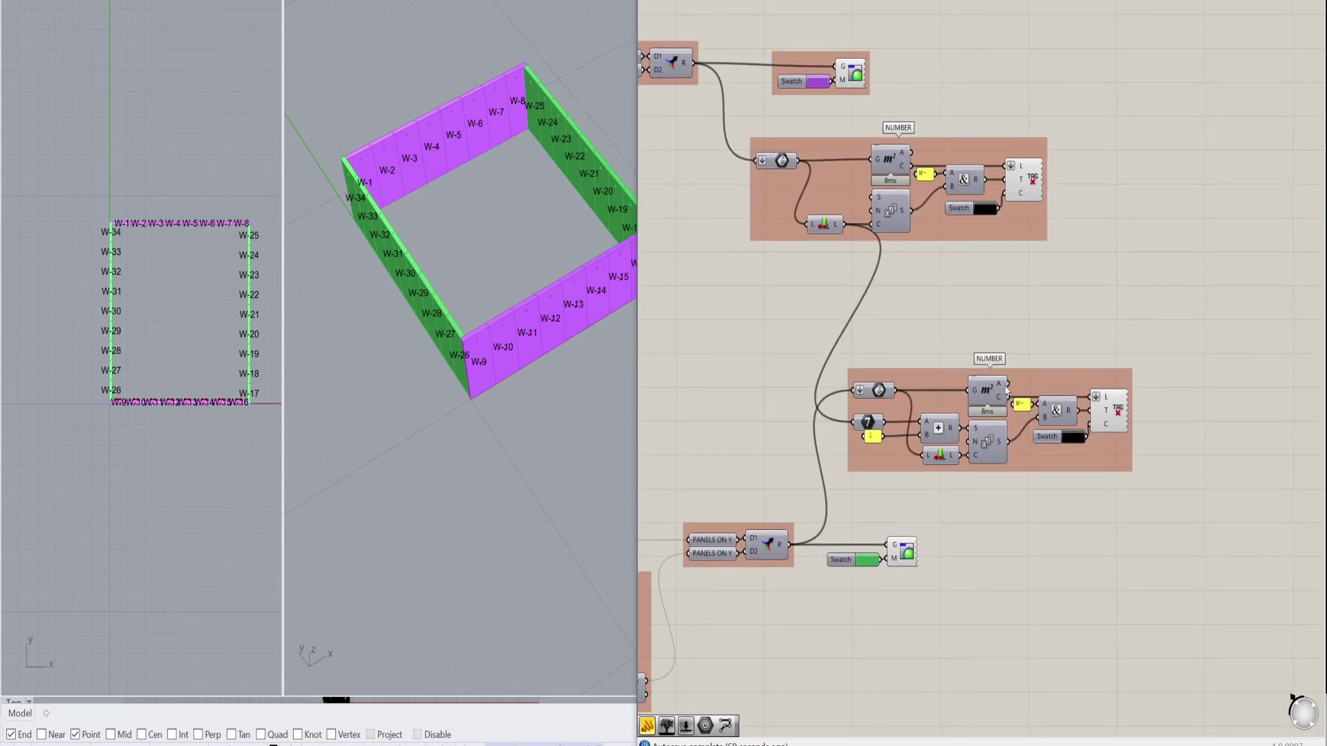
scroll(911, 317, up, 1)
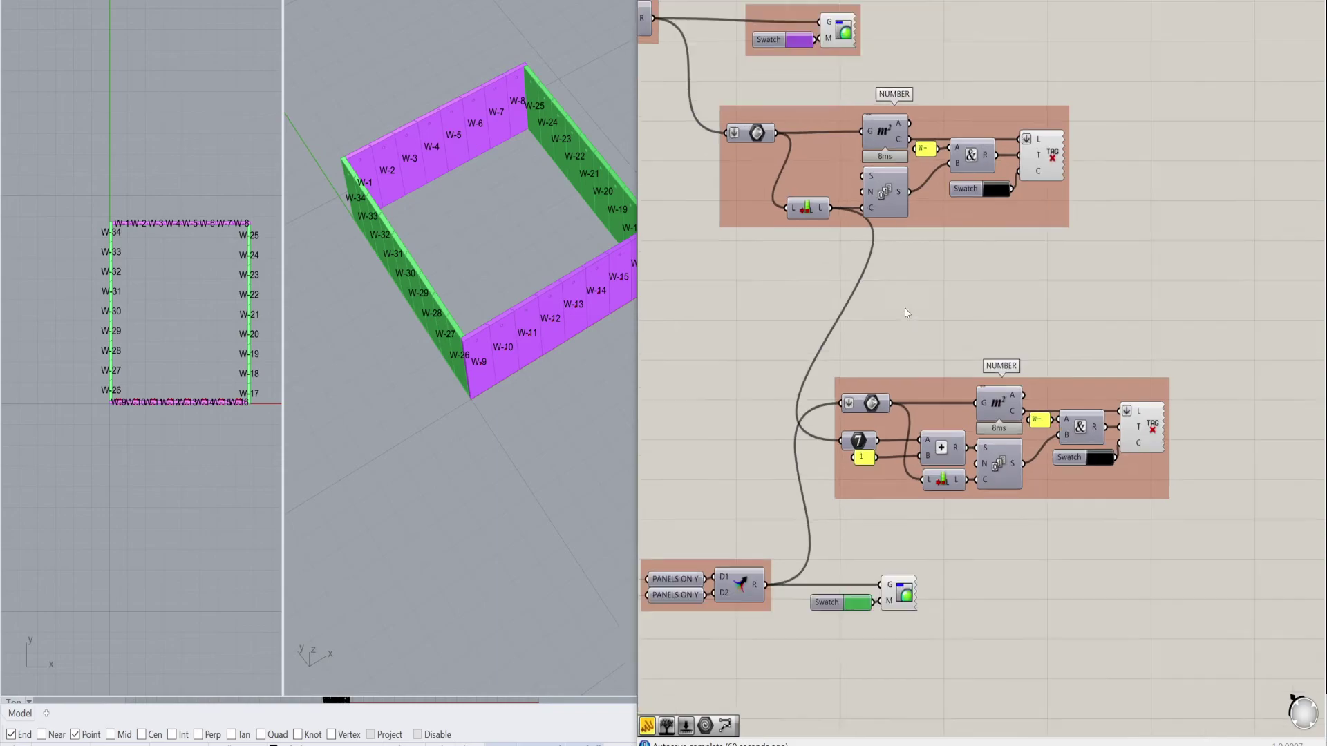
Duplicate the text panel containing 1 and feed it the List Length output of the X panels' Number group
click(824, 224)
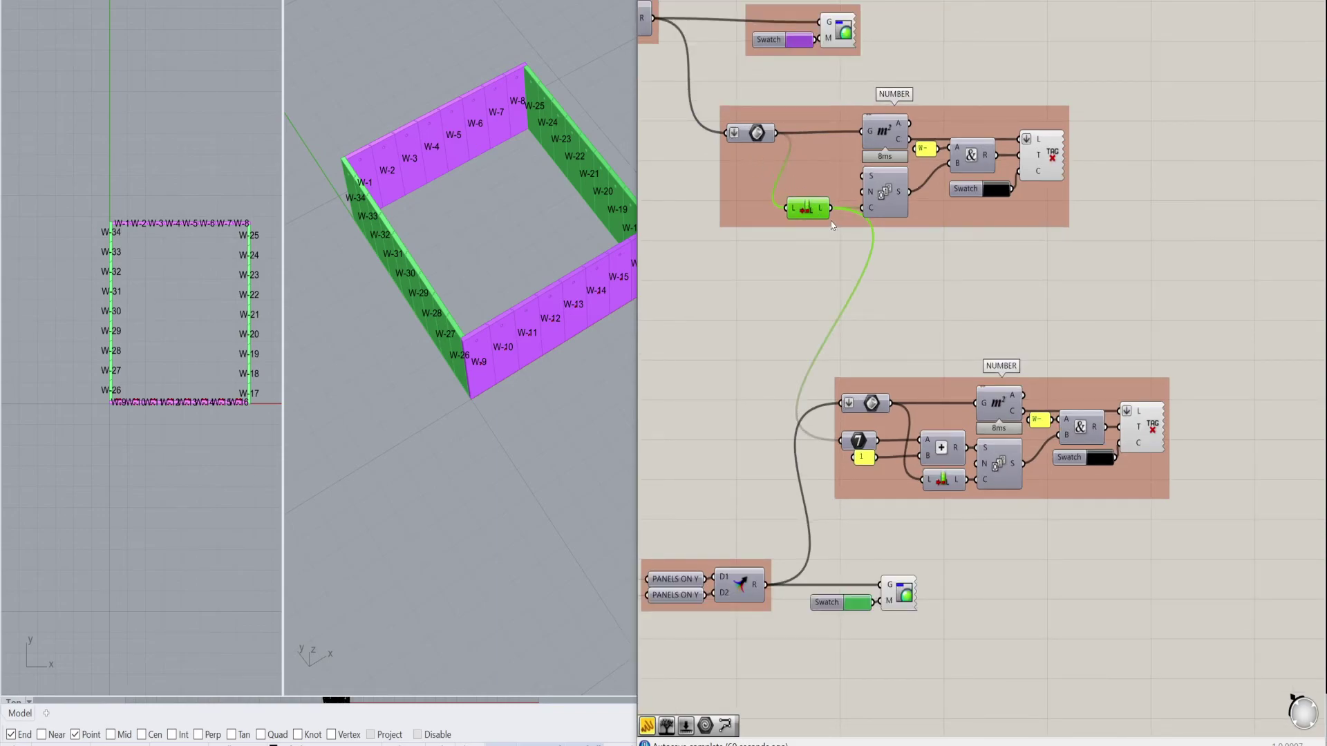
click(865, 460)
key(ctrl+c)
key(ctrl+v)
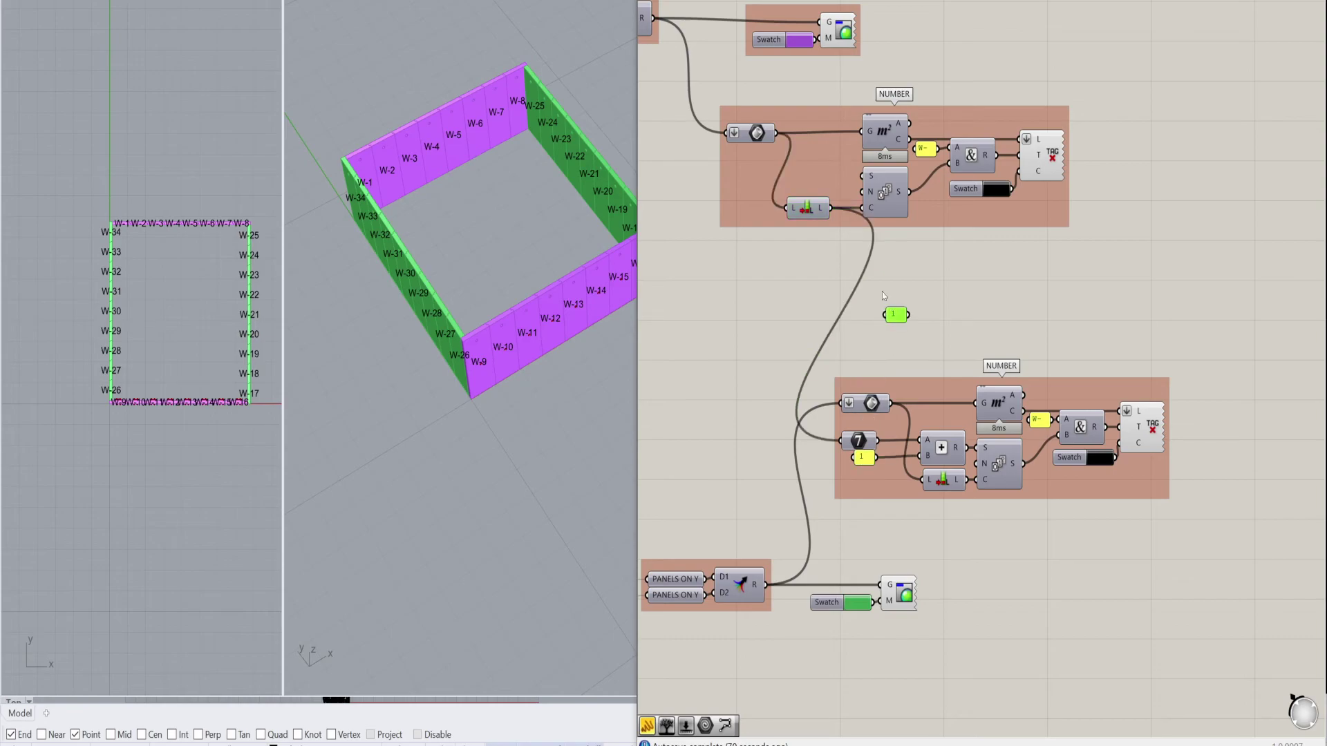
drag(832, 208, 936, 341)
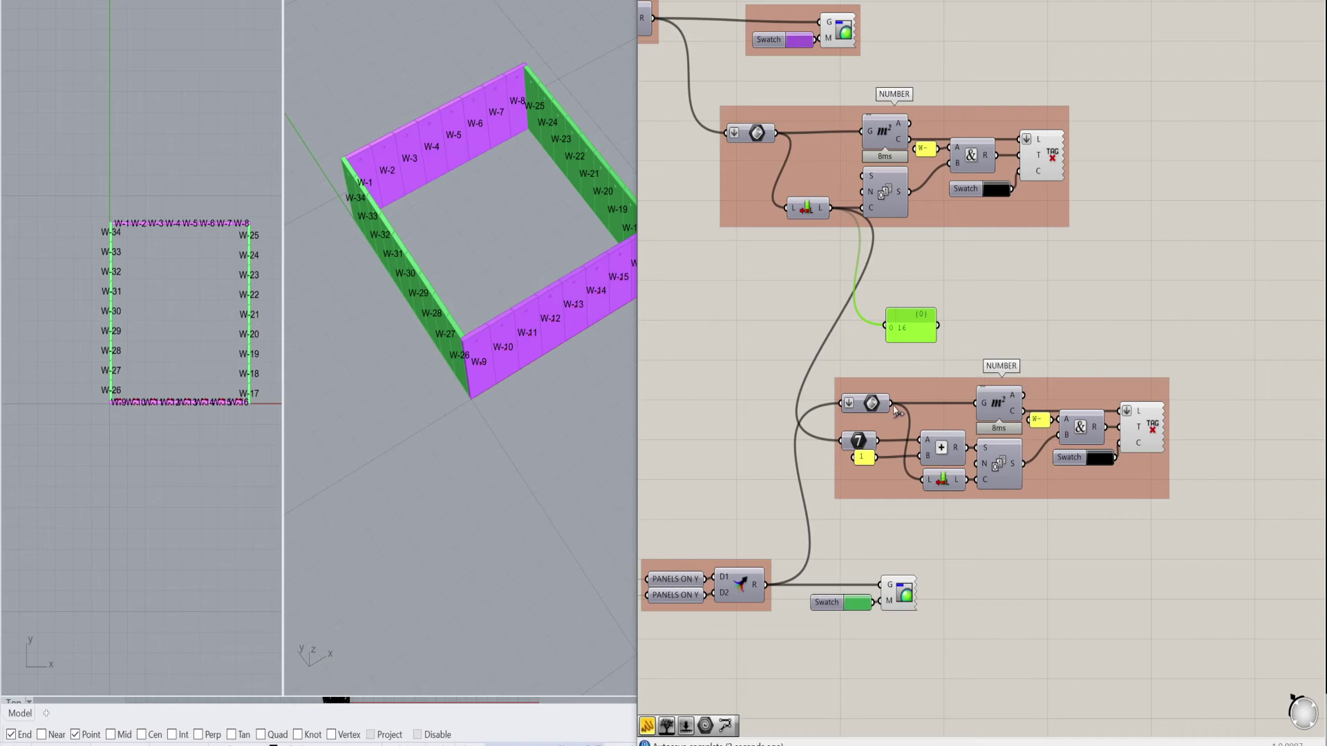
Select the Addition component in the Y panels' Number group and check how the numbering continues onto the green walls
click(932, 442)
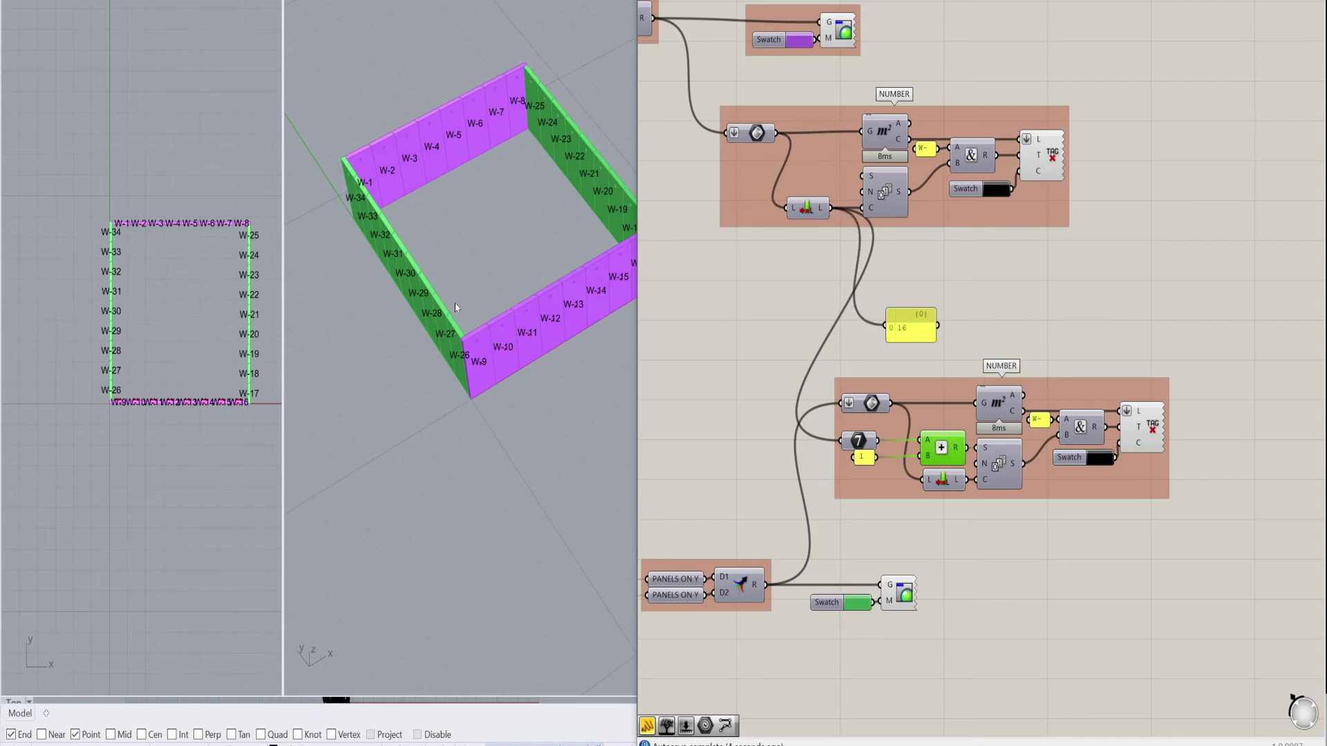
scroll(459, 299, down, 2)
scroll(546, 169, up, 1)
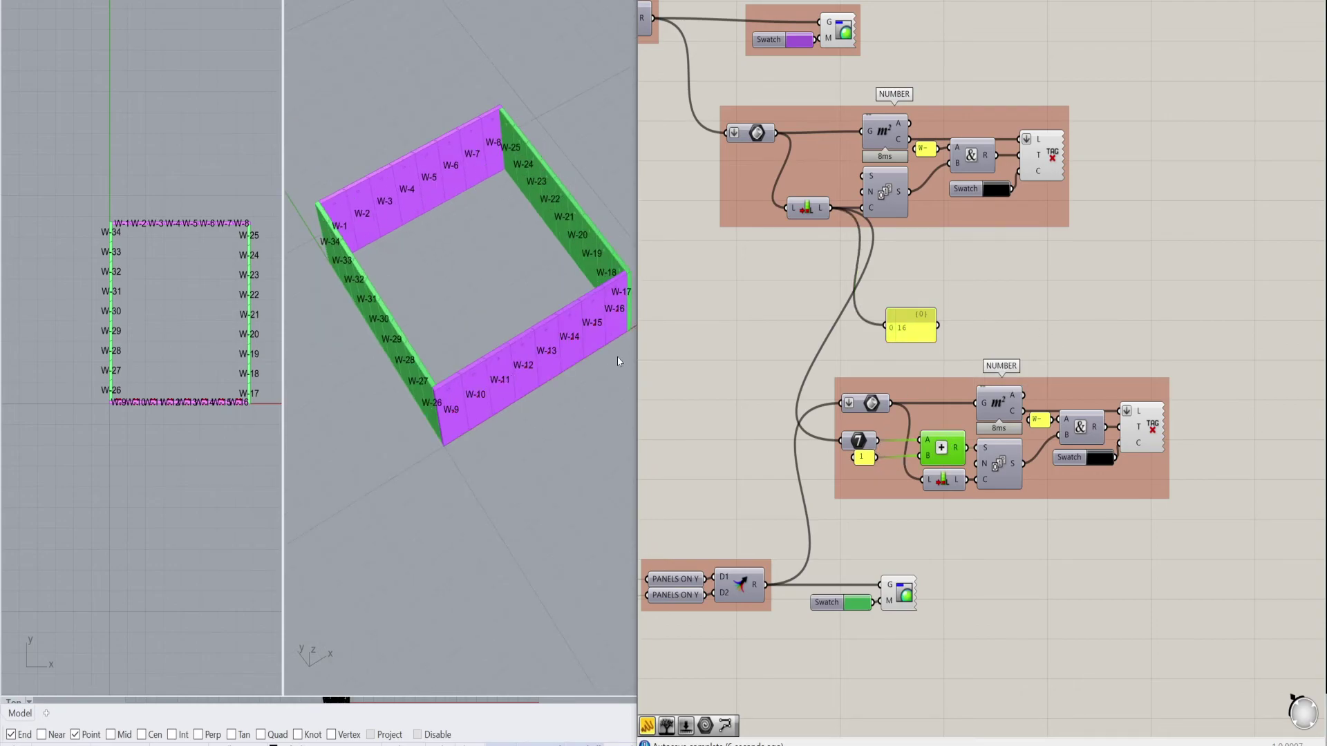
scroll(624, 314, up, 3)
scroll(631, 290, down, 3)
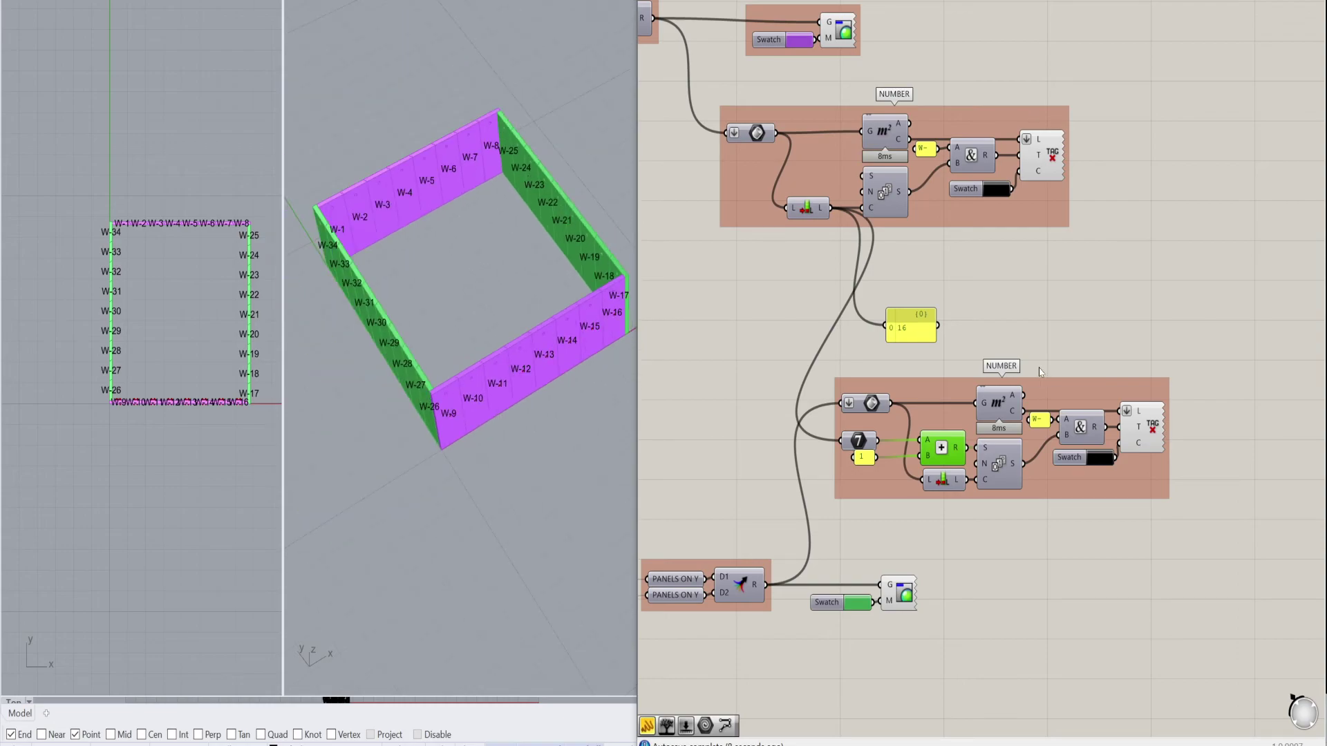
Delete the temporary text panel connected to the X panels' List Length component
click(911, 325)
scroll(916, 330, down, 2)
key(Delete)
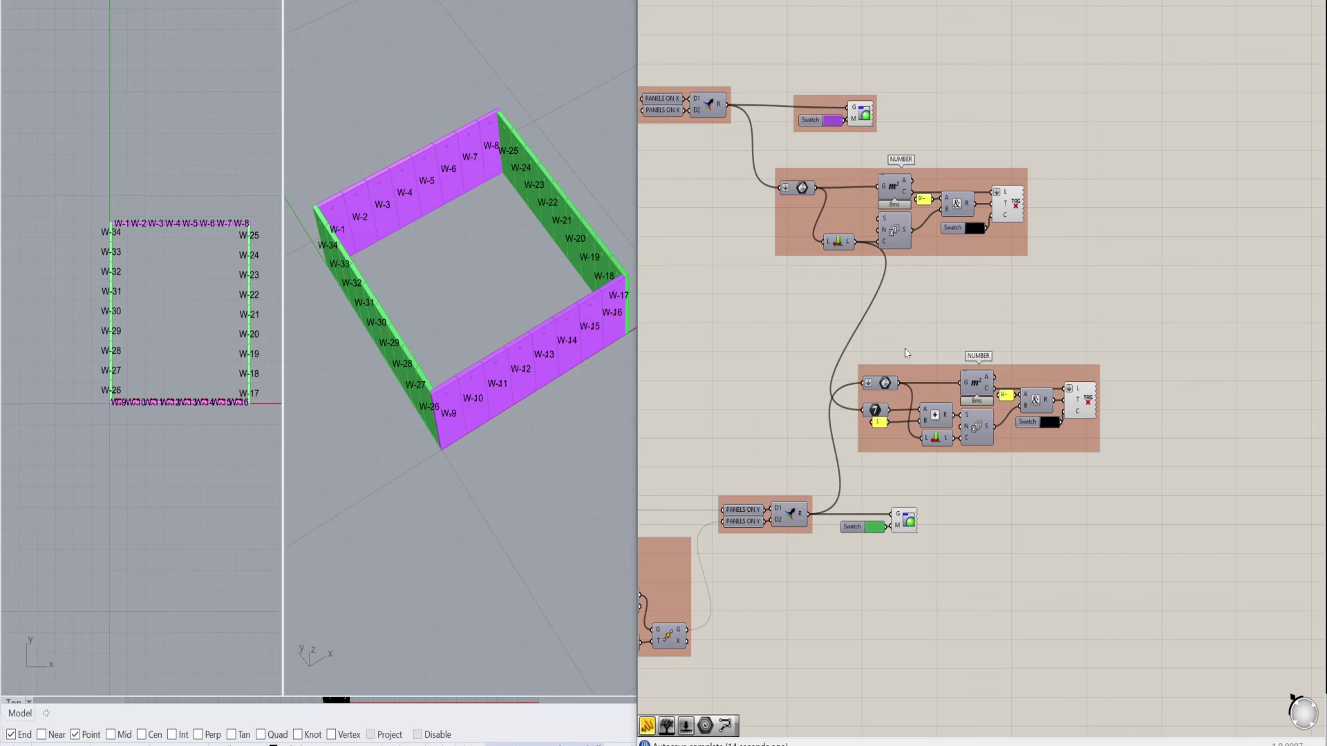
Review the Half Panel Thickness group and the outline, array and solid groups of both the X and Y branches
scroll(927, 305, down, 5)
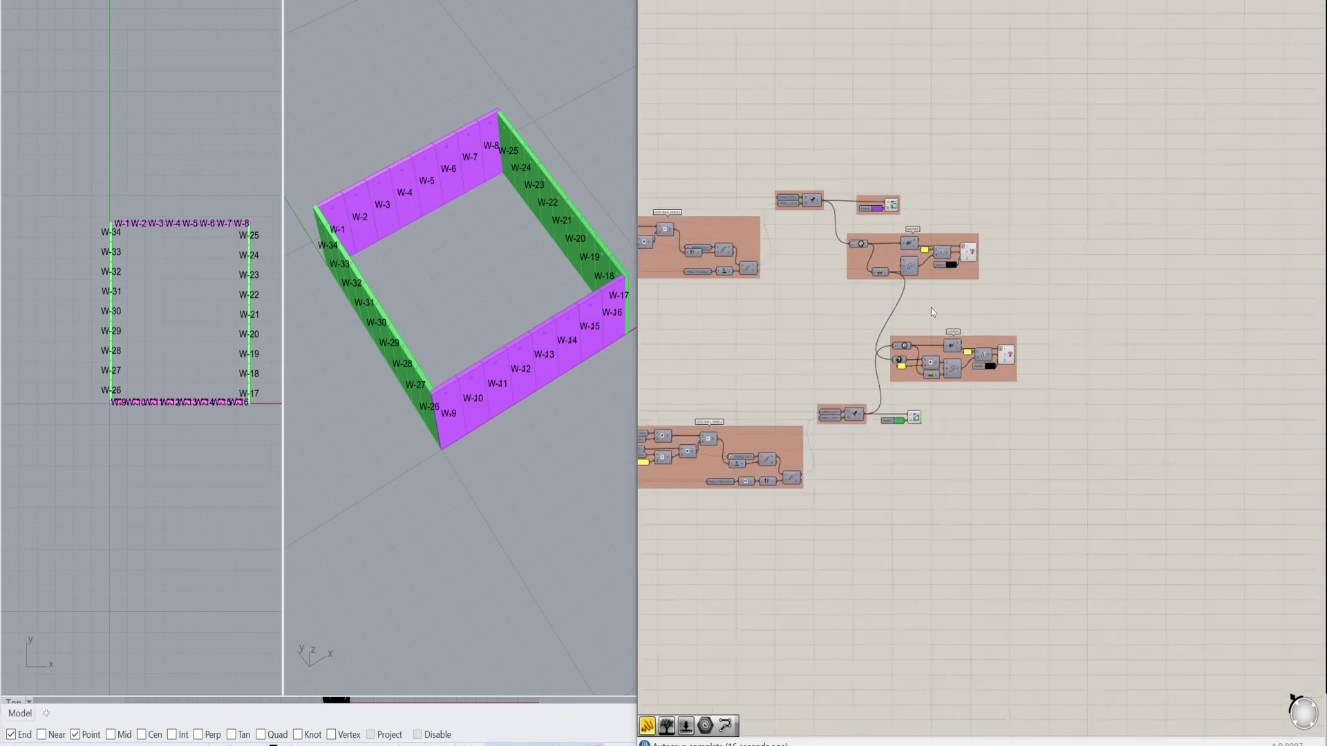
scroll(971, 293, up, 5)
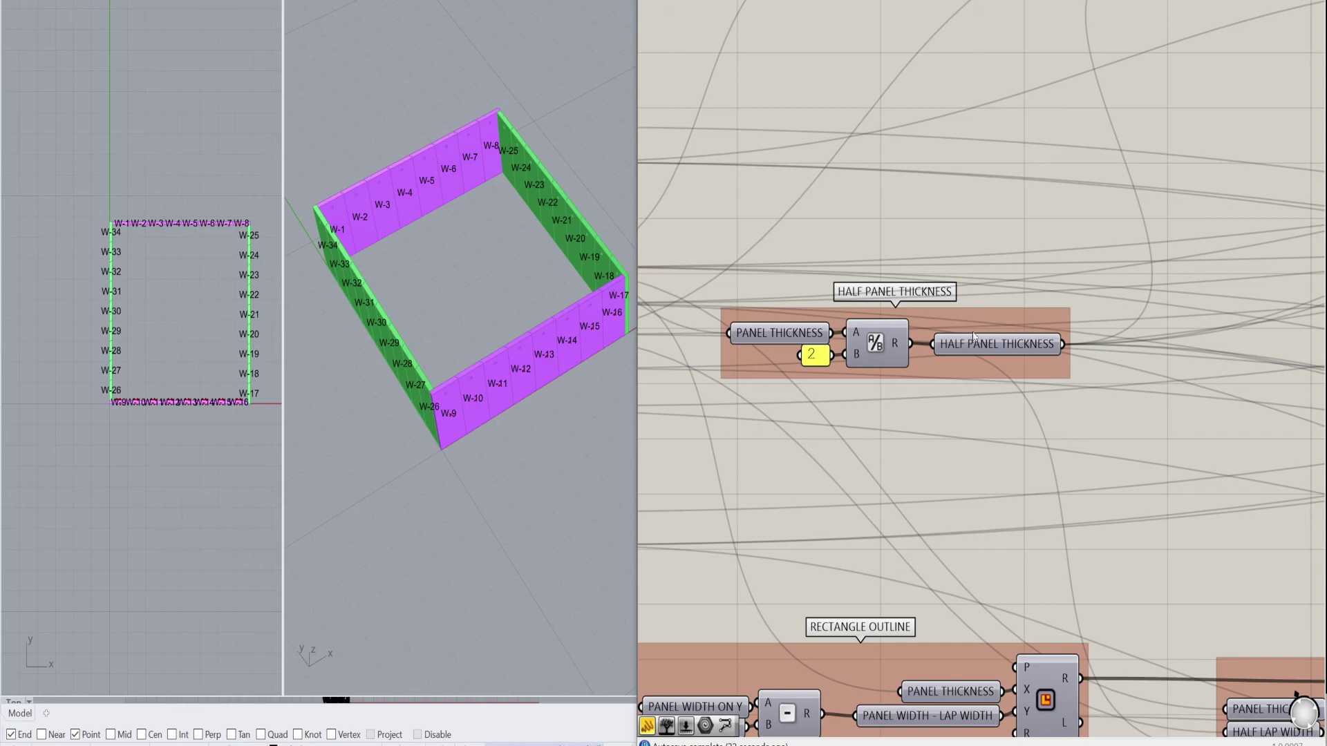
scroll(933, 349, down, 5)
scroll(1086, 218, down, 2)
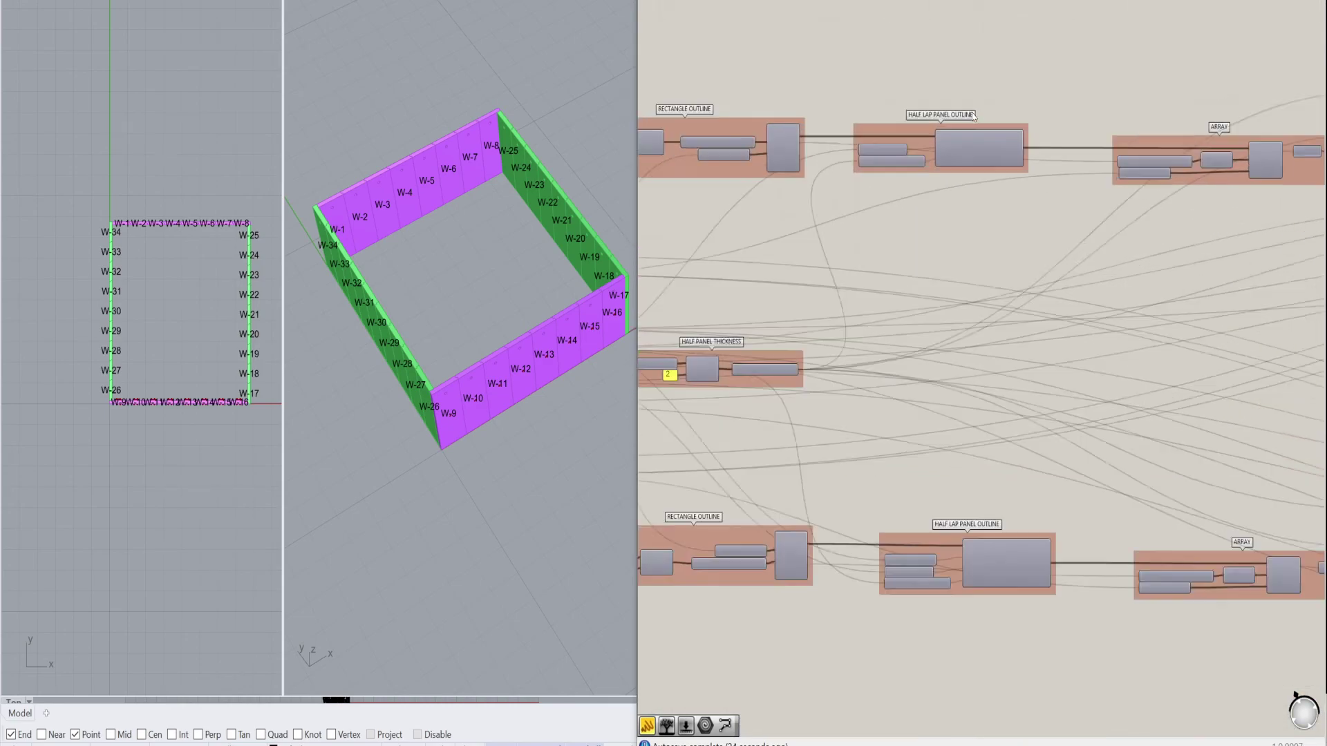
scroll(967, 208, up, 3)
scroll(893, 190, down, 2)
scroll(1037, 249, up, 4)
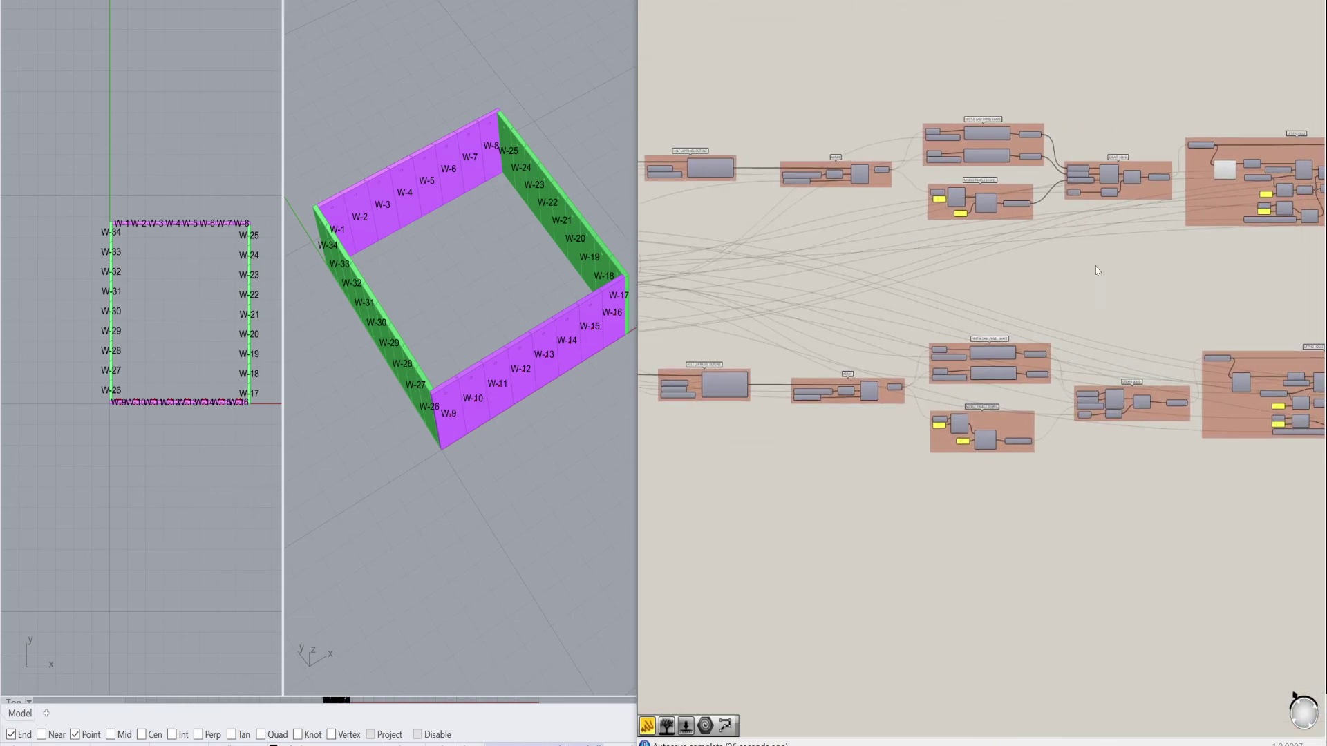
Narrow the Grasshopper window to enlarge the perspective viewport and examine the numbered wall panels up close
scroll(1035, 241, up, 2)
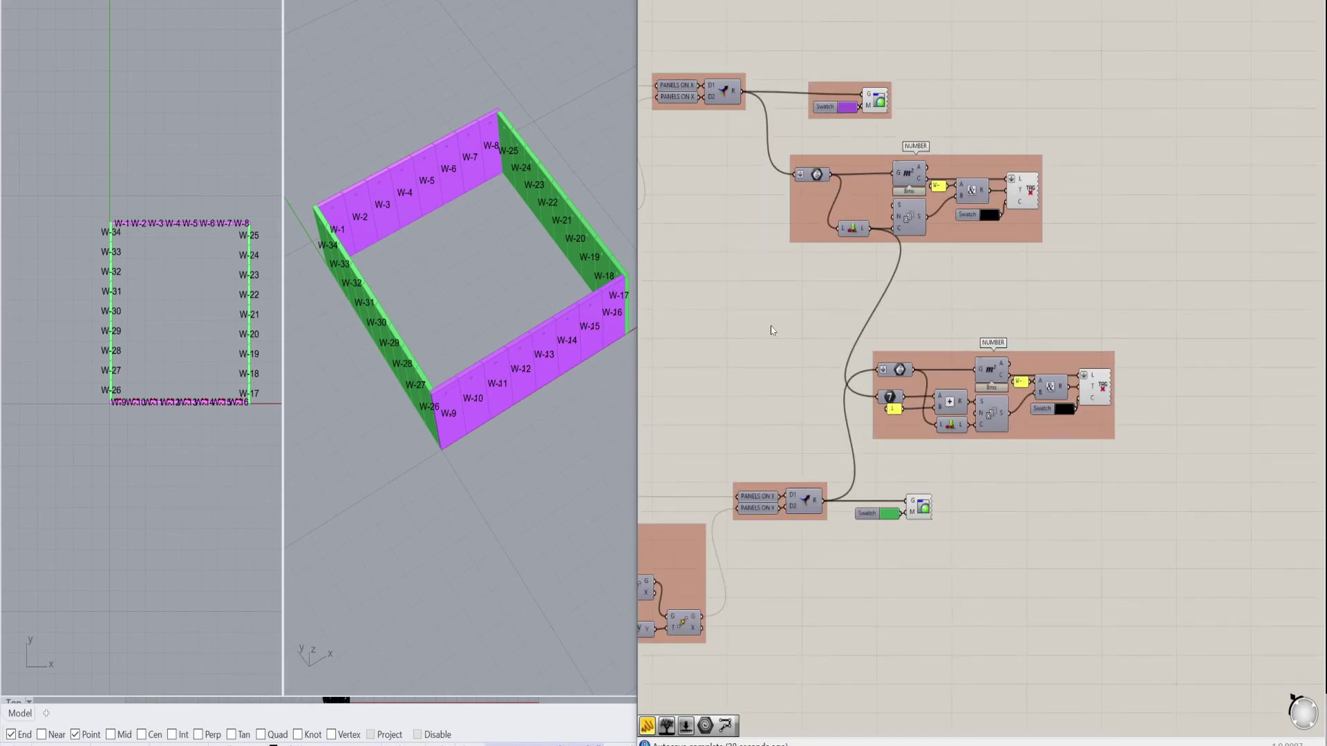
scroll(658, 308, down, 5)
right_drag(622, 297, 450, 275)
scroll(756, 327, up, 4)
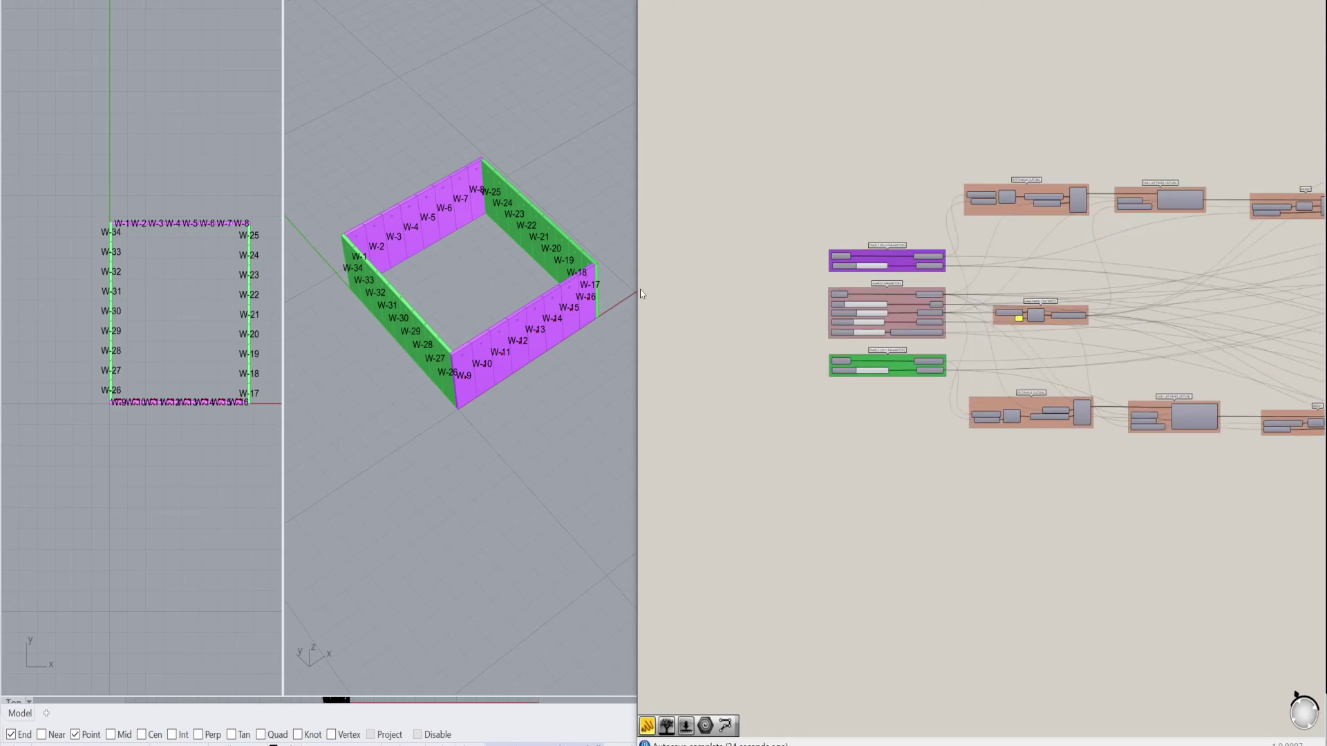
drag(640, 293, 747, 299)
scroll(462, 290, up, 3)
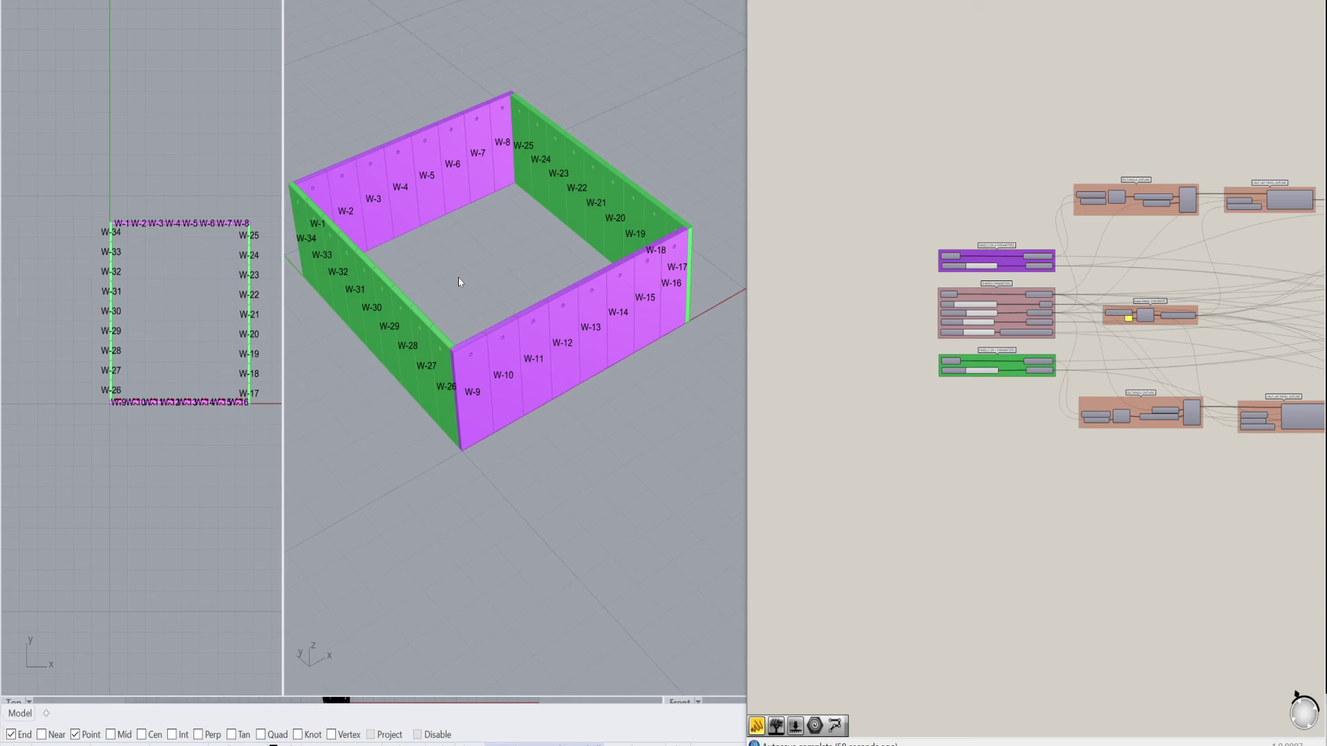
scroll(442, 249, up, 2)
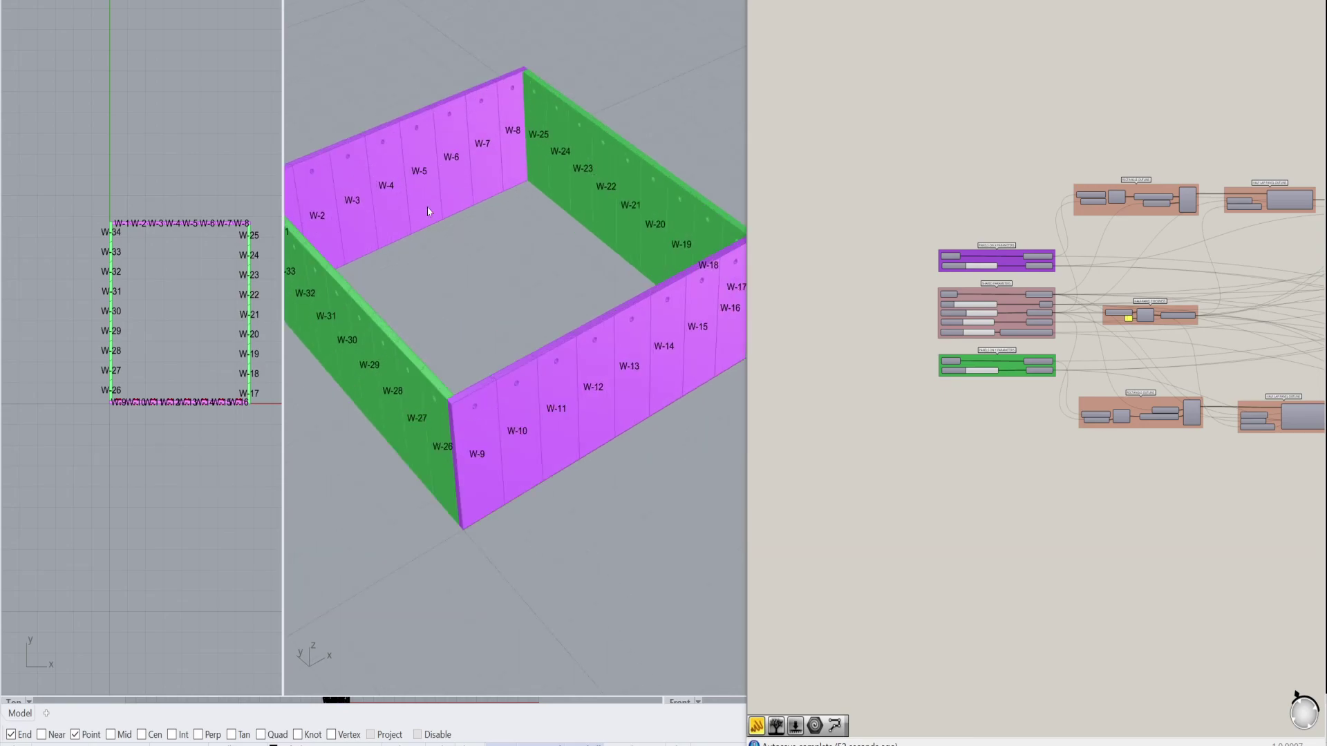
Set the panel width to 2950 for both the X panels and the Y panels
scroll(430, 222, down, 2)
scroll(1013, 242, up, 3)
click(902, 276)
click(913, 314)
click(902, 555)
click(914, 593)
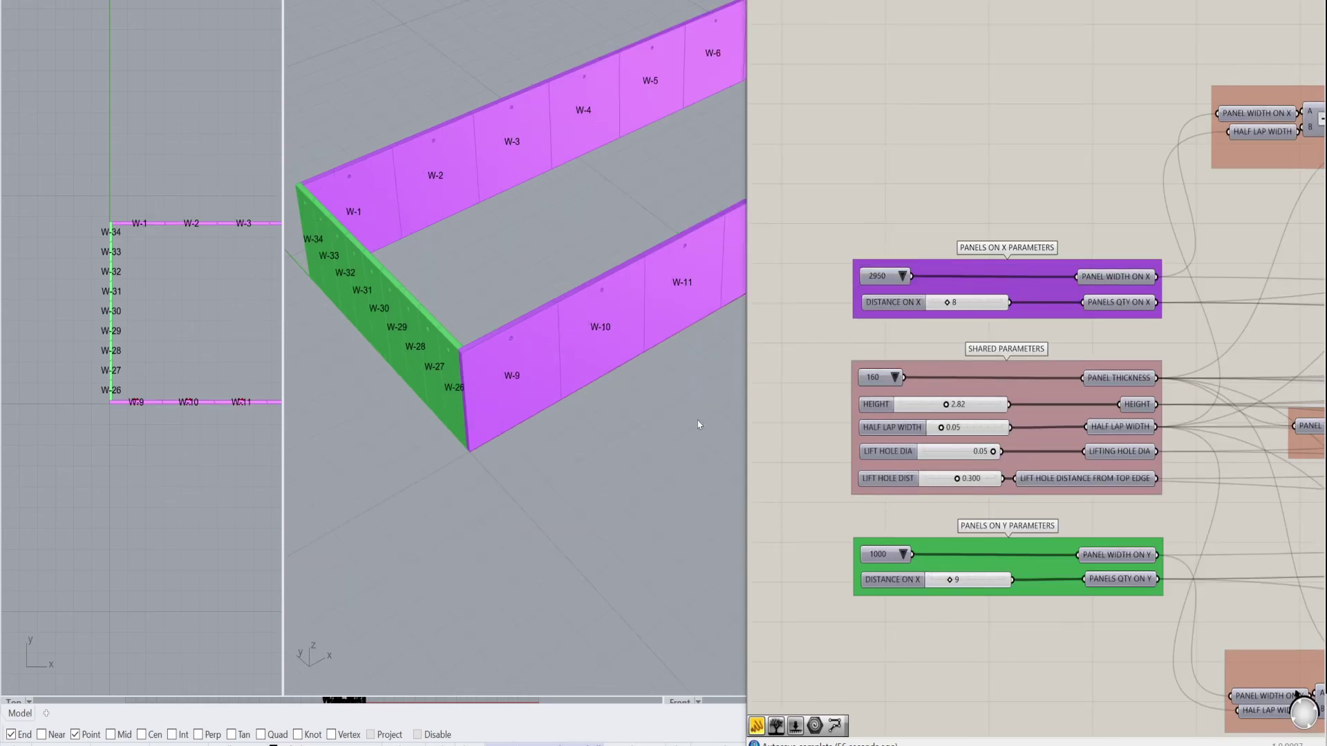
Inspect the widened panels, their lifting holes and numbering along all four walls of the enclosure
scroll(470, 215, down, 3)
mouse_move(622, 387)
right_down()
mouse_move(564, 284)
mouse_move(622, 374)
right_up()
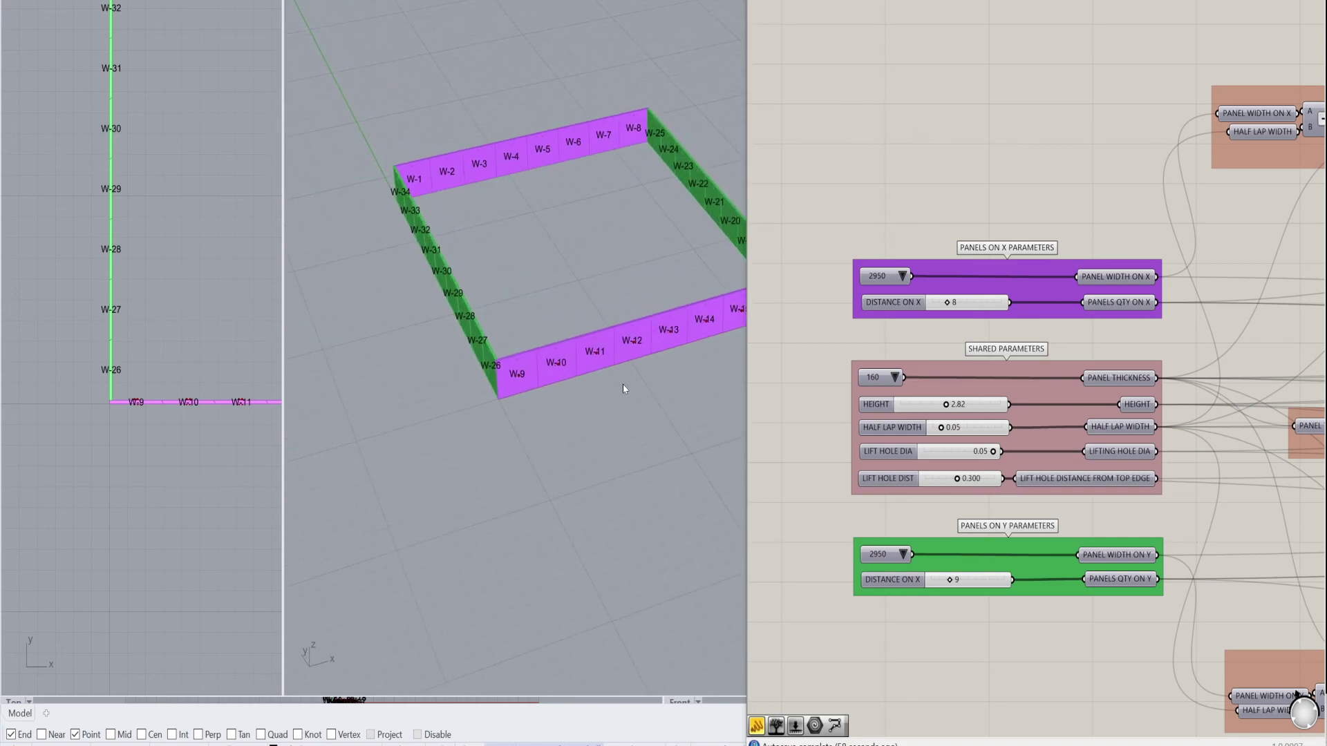
scroll(612, 366, up, 8)
scroll(613, 268, down, 3)
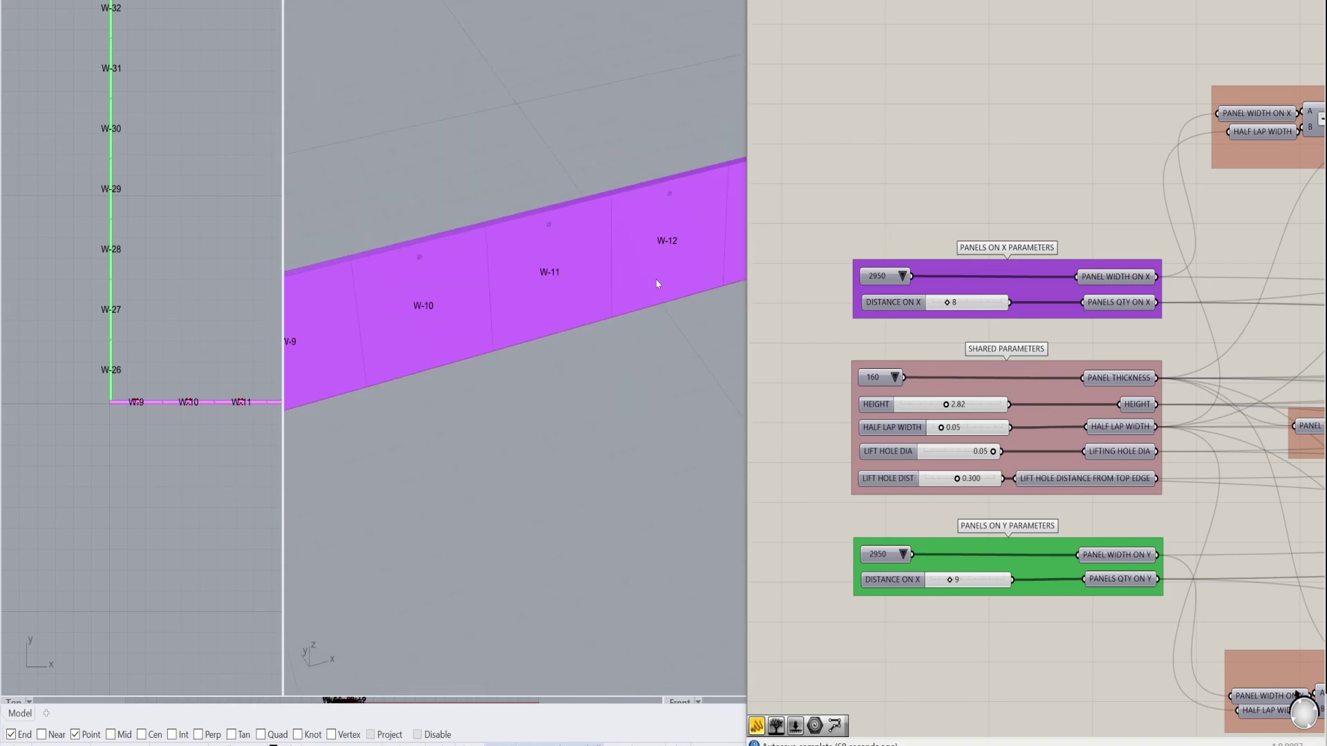
scroll(599, 256, down, 8)
scroll(674, 242, up, 5)
scroll(662, 243, down, 6)
right_drag(456, 238, 523, 268)
scroll(475, 308, up, 7)
scroll(476, 306, down, 10)
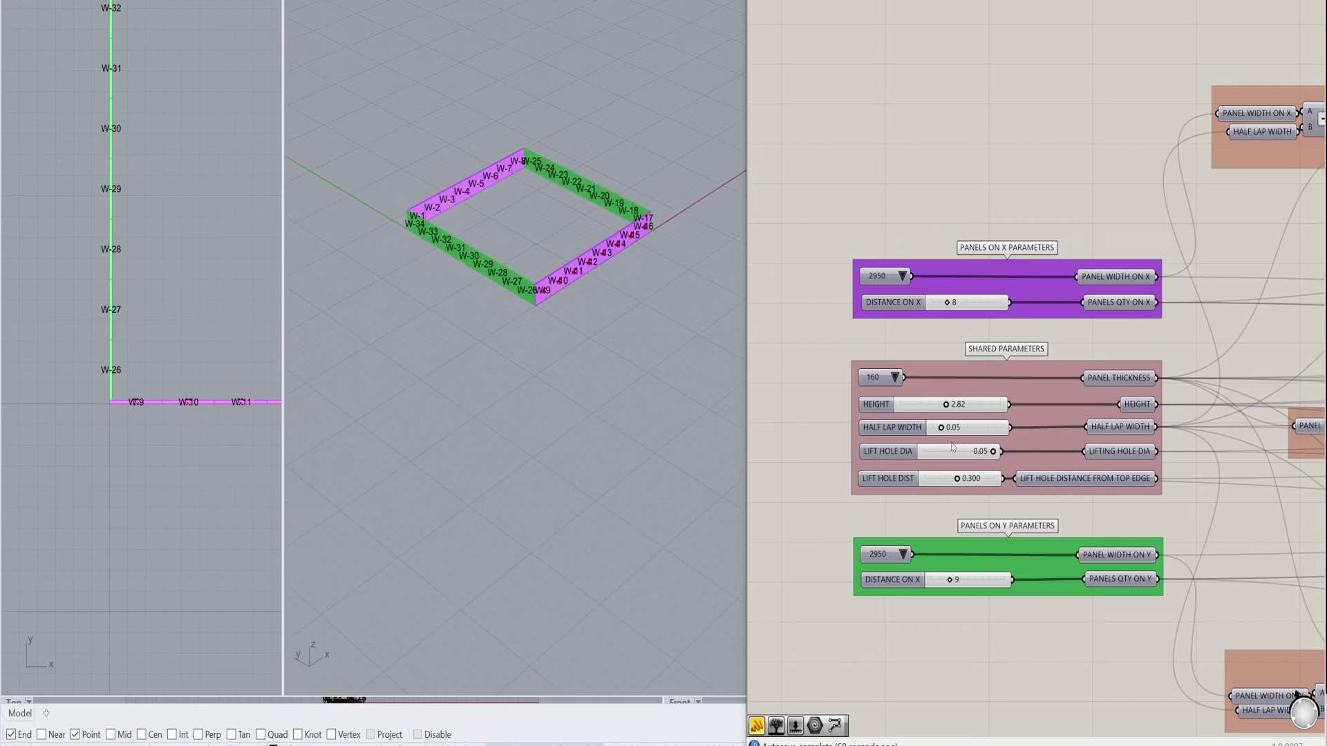
Raise the shared panel Height parameter to 4.27 and check the taller walls in the perspective view
drag(946, 405, 987, 406)
scroll(521, 246, up, 5)
scroll(527, 210, down, 3)
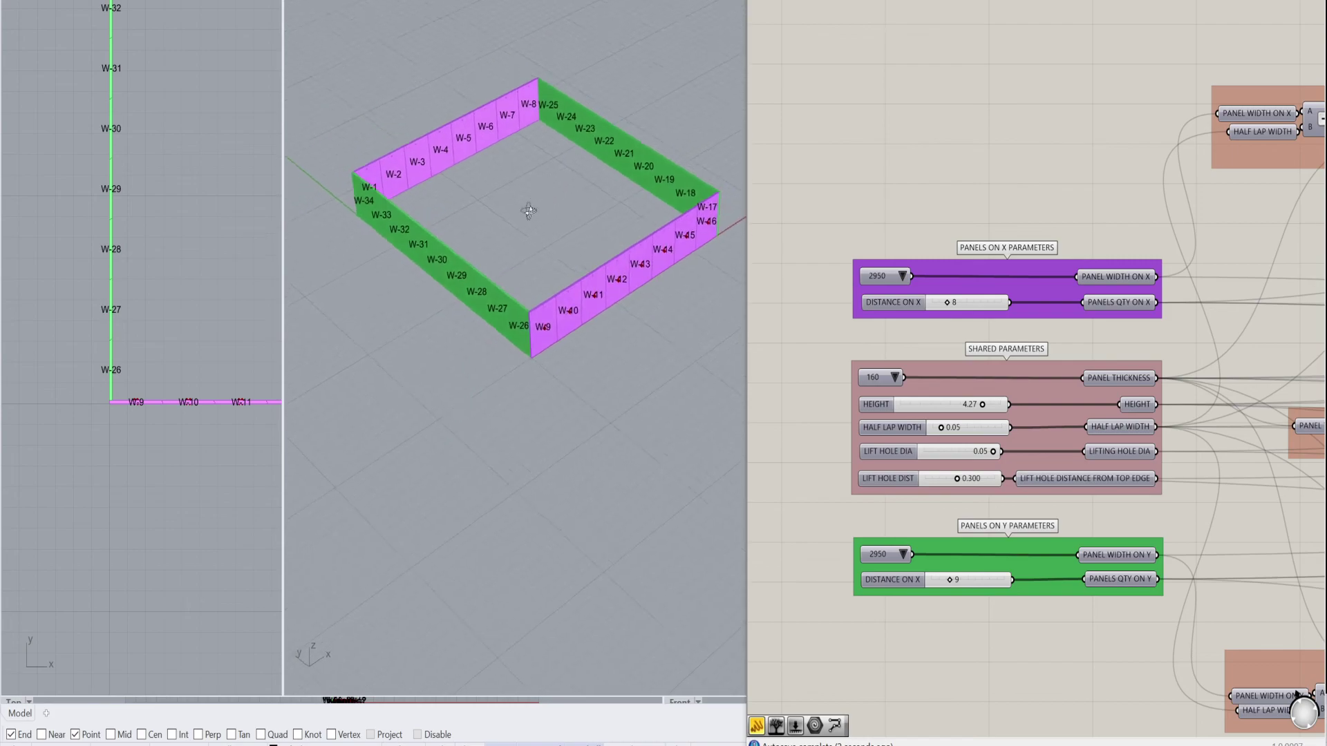